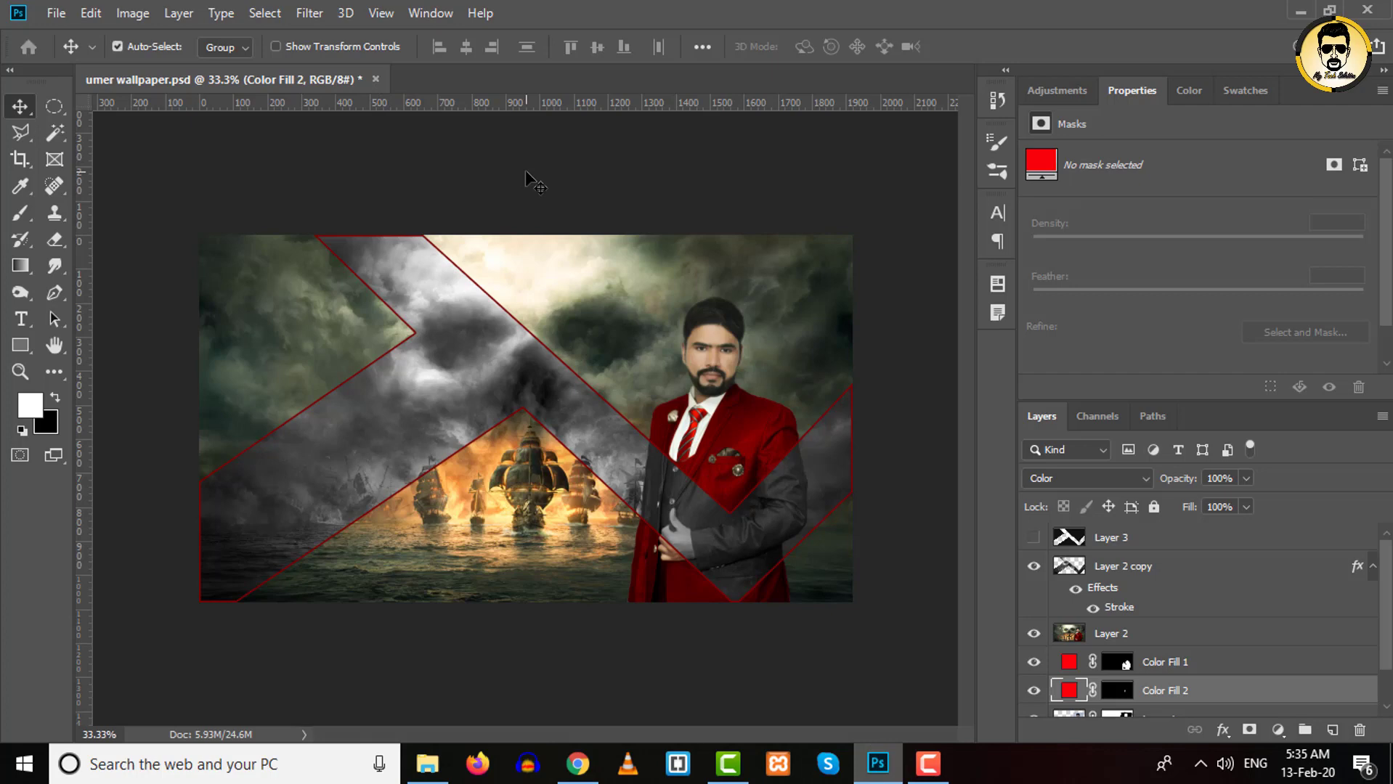
Bring up a new-document preset of 1366 × 768 px at 72 ppi with a white background
{"action": "key", "text": "ctrl+n"}
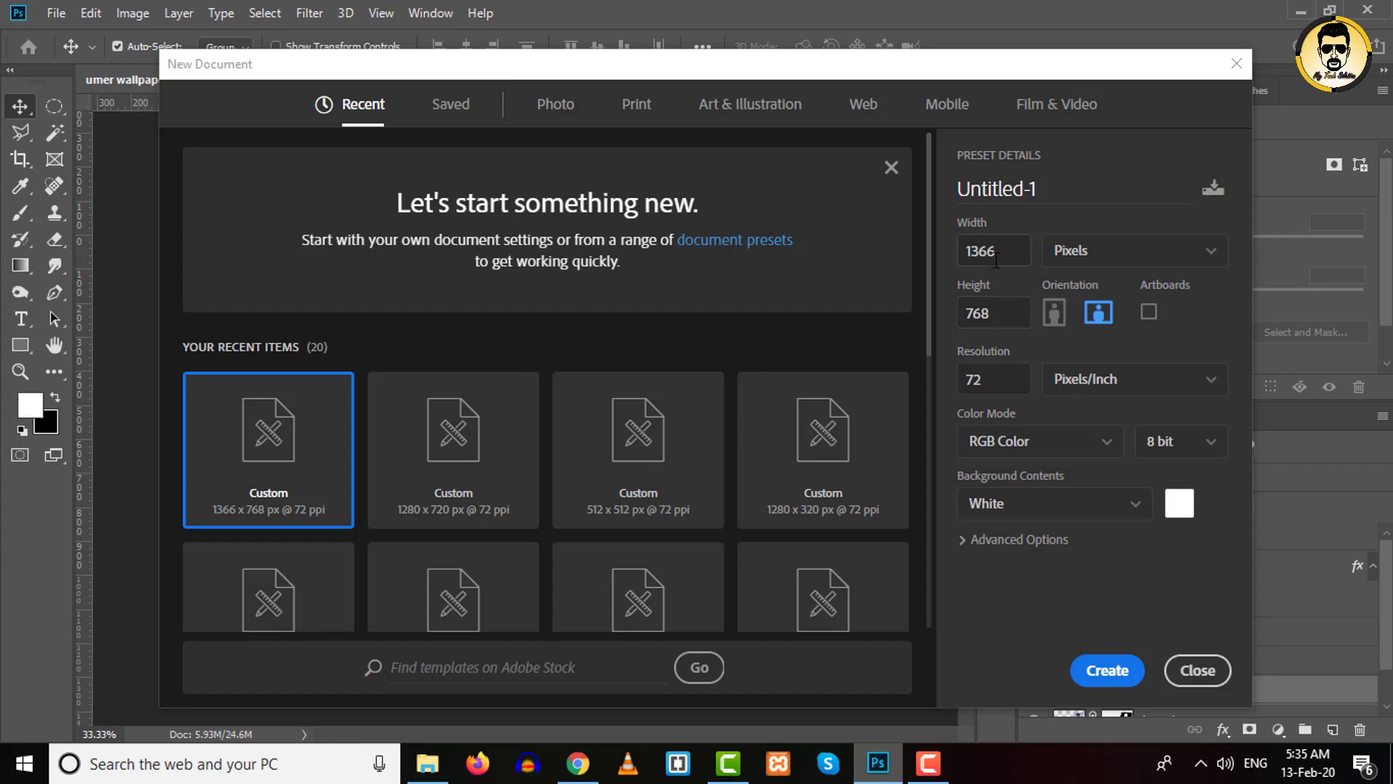
Create the blank white 1366 × 768 document and bring the umer wallpaper folder forward
{"action": "left_click", "coordinate": [1119, 674]}
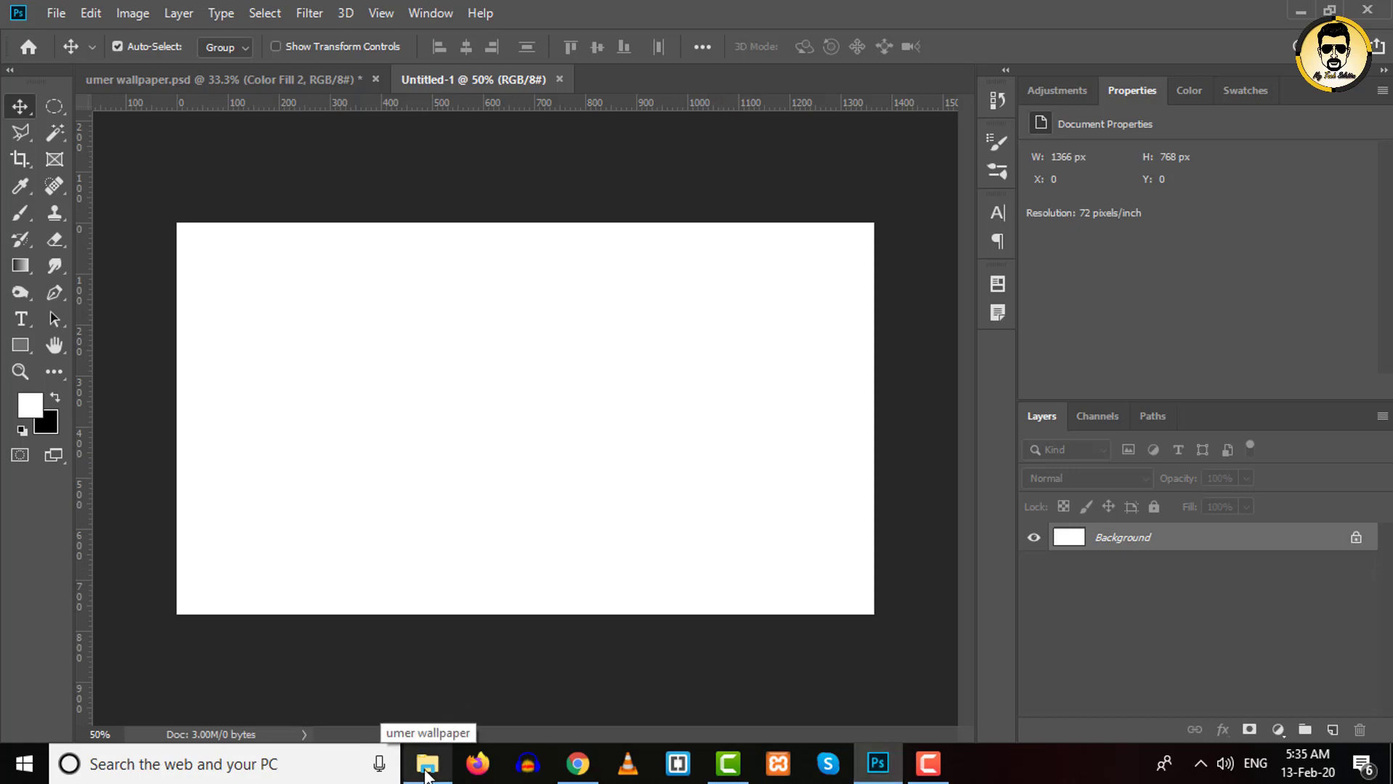
{"action": "left_click", "coordinate": [427, 770]}
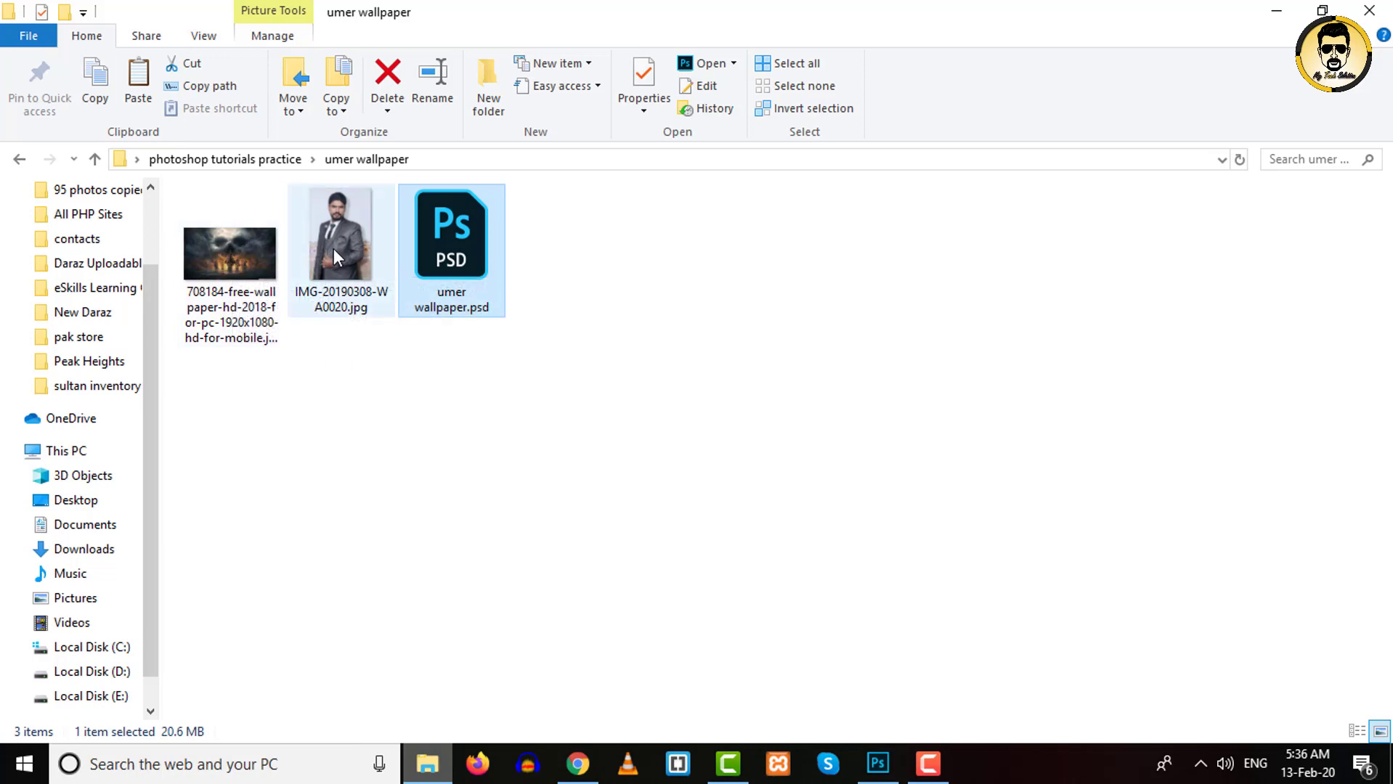
Drag IMG-20190308-WA0020.jpg from File Explorer into Photoshop to open it
{"action": "left_click_drag", "start_coordinate": [333, 248], "coordinate": [850, 688]}
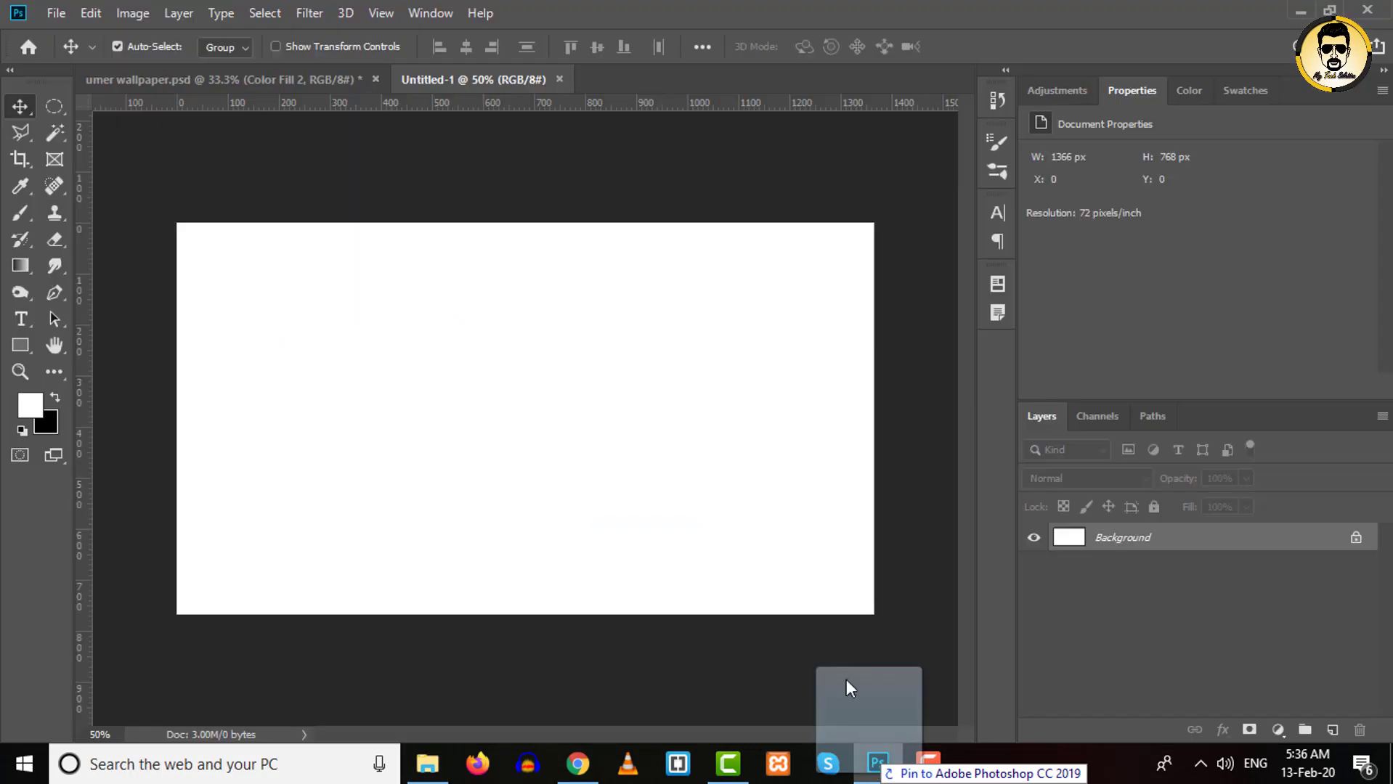
{"action": "left_click_drag", "start_coordinate": [849, 688], "coordinate": [658, 127]}
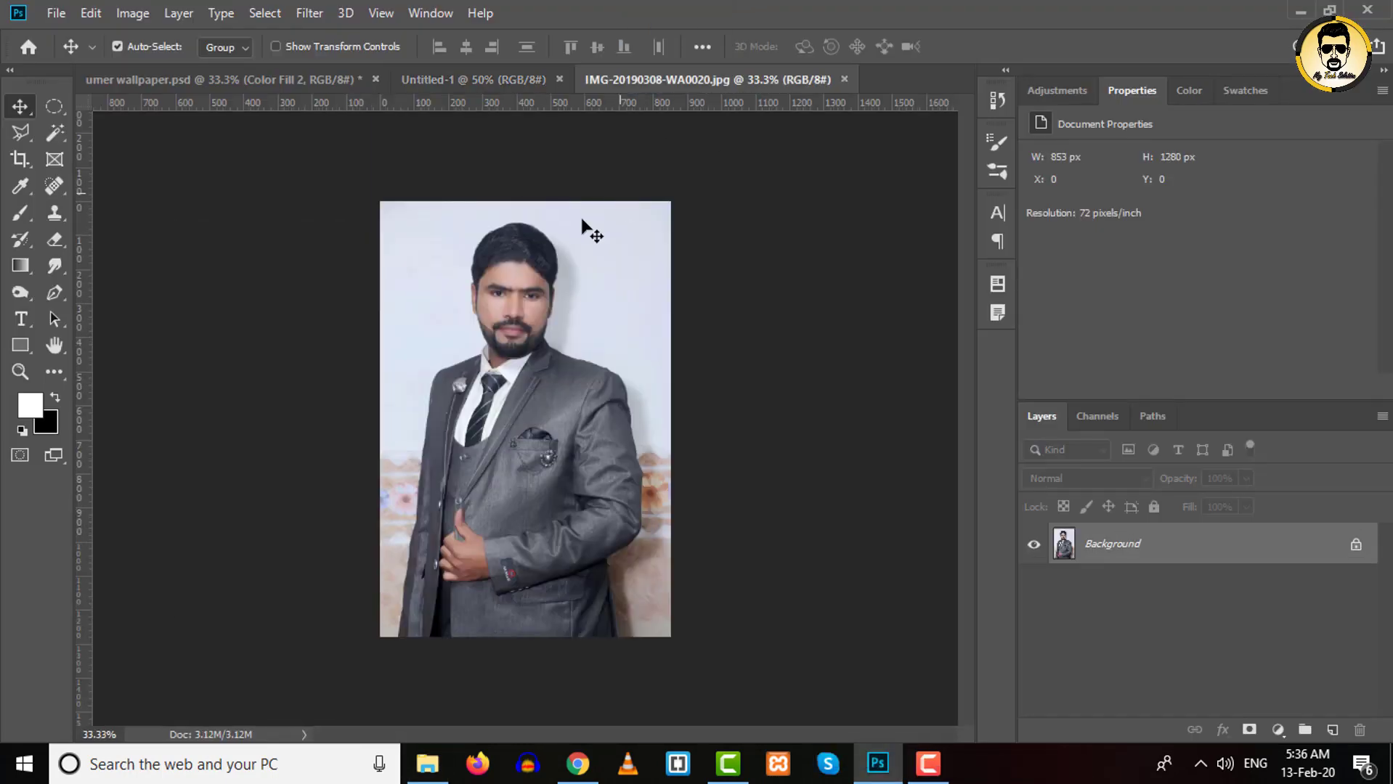
Unlock the background into Layer 0 and quick-select the man's hair, face, suit and lapel
{"action": "left_click", "coordinate": [1356, 545]}
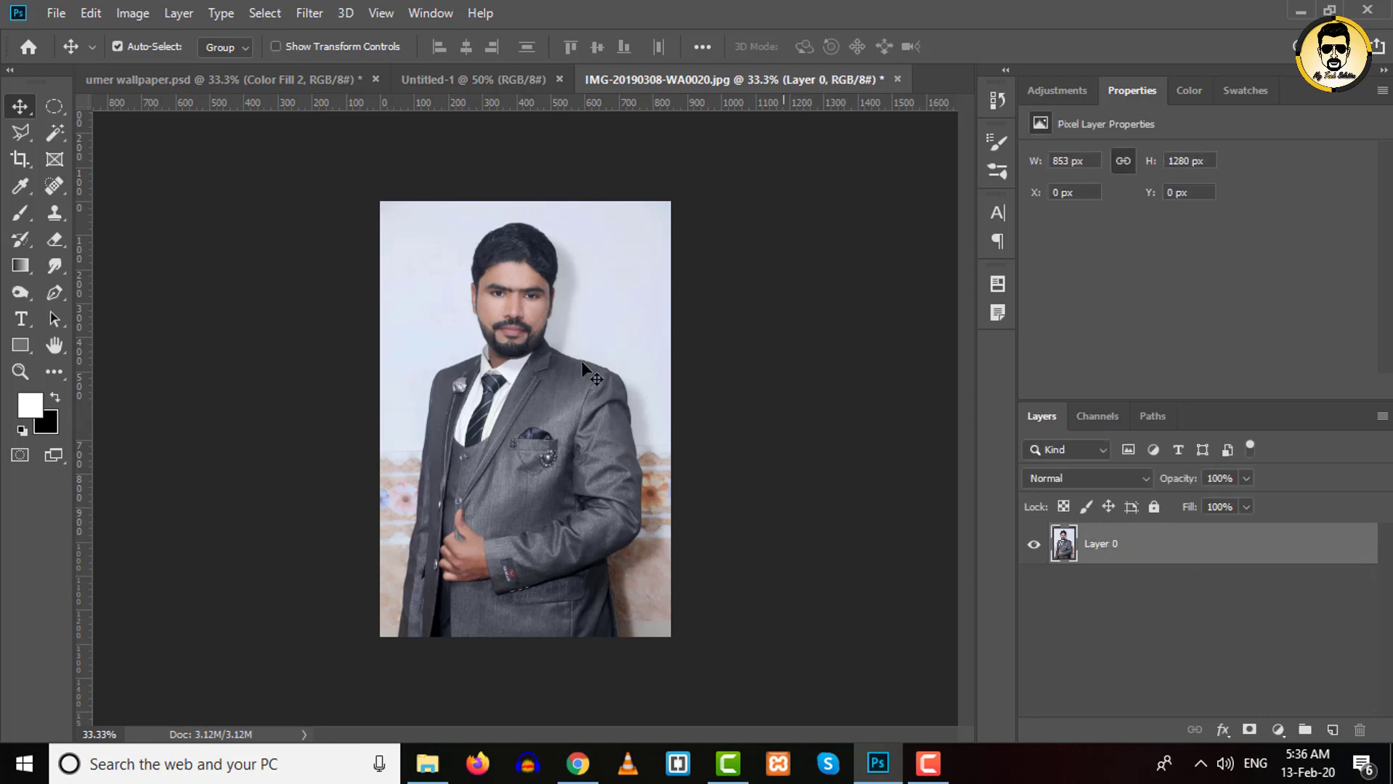
{"action": "left_click", "coordinate": [55, 130]}
{"action": "key", "text": "shift+w"}
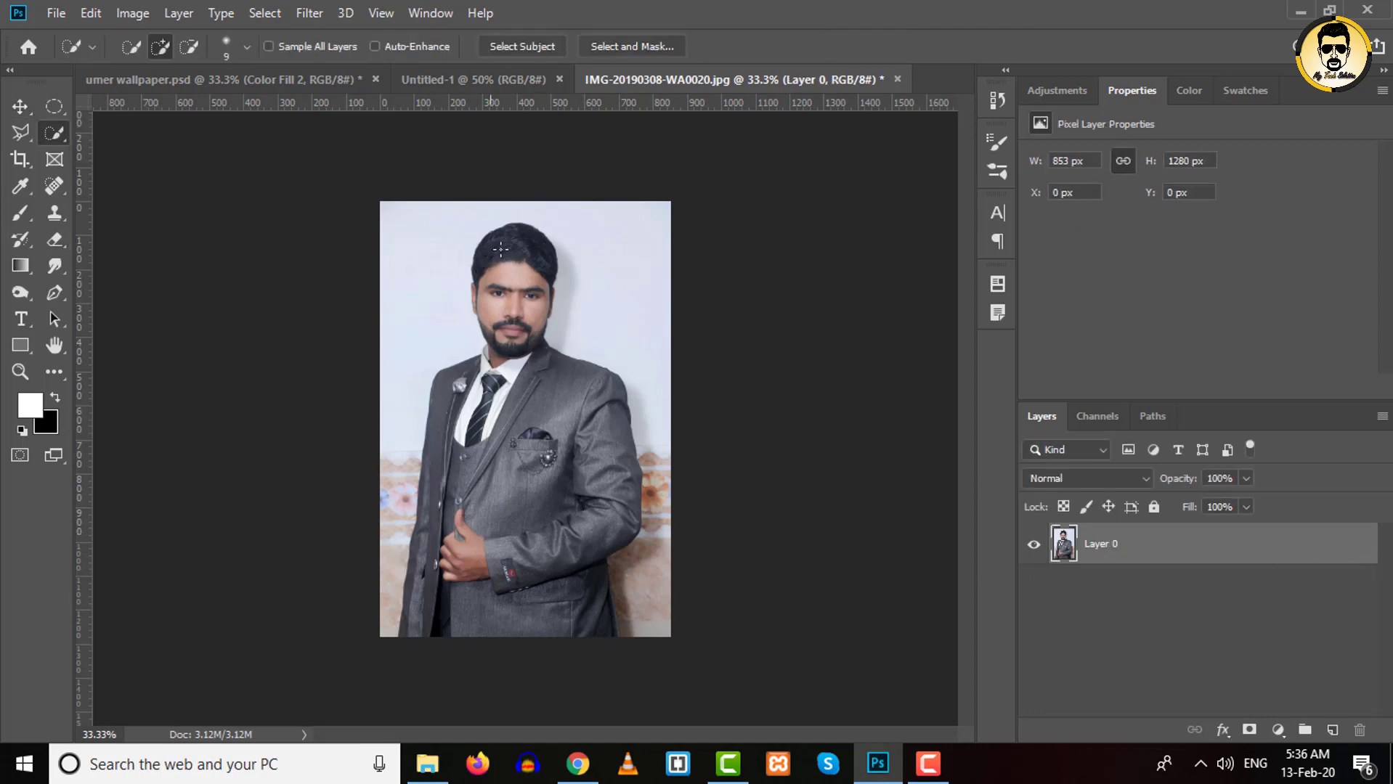
{"action": "left_click_drag", "start_coordinate": [507, 263], "coordinate": [512, 305]}
{"action": "left_click_drag", "start_coordinate": [508, 383], "coordinate": [530, 620]}
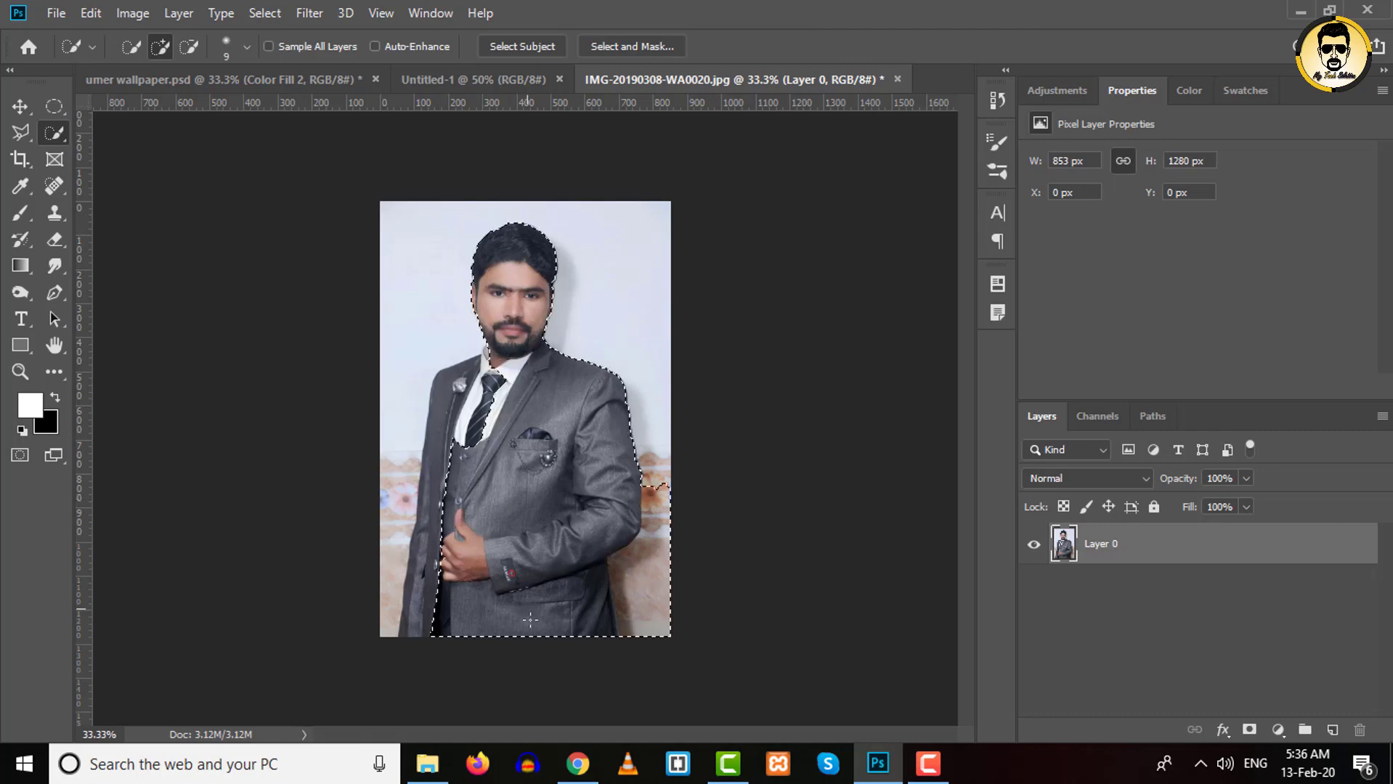
{"action": "left_click_drag", "start_coordinate": [437, 473], "coordinate": [439, 484]}
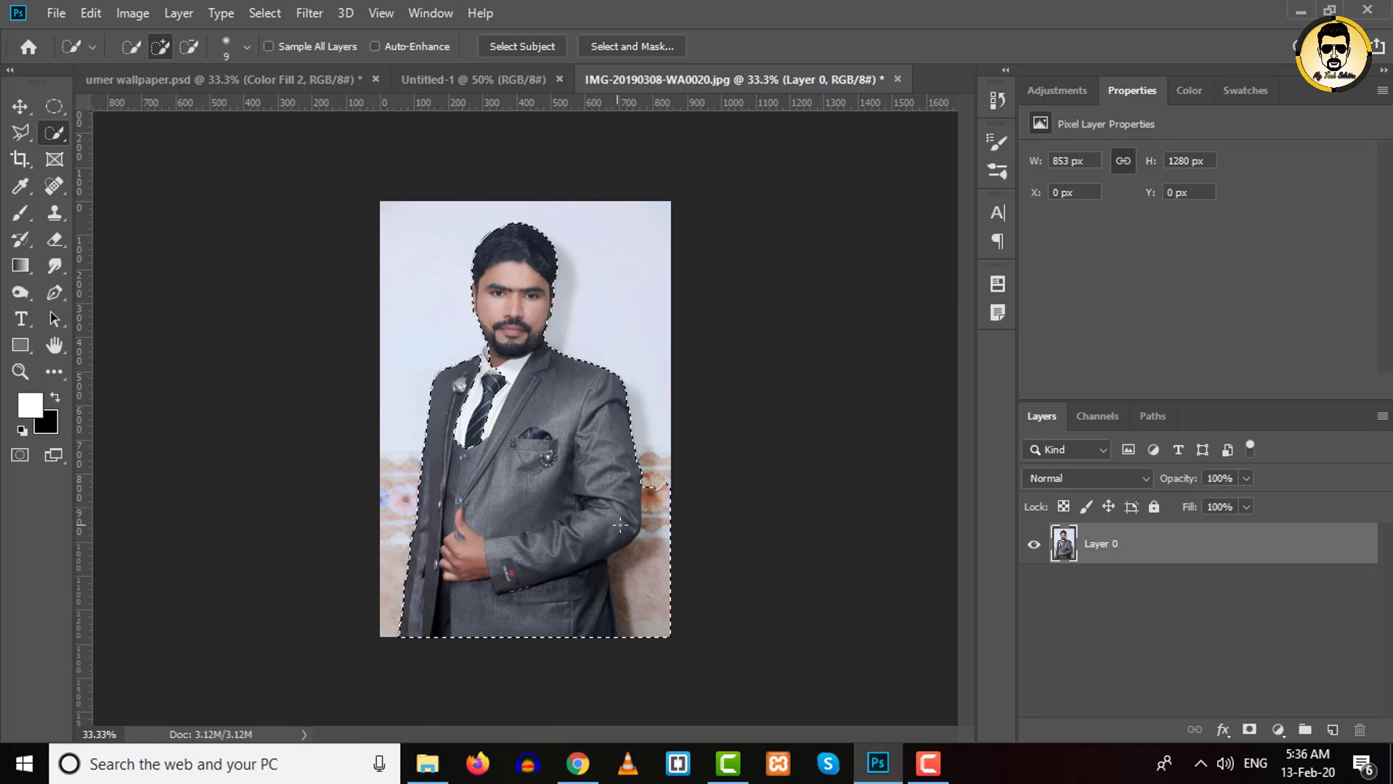
Subtract stray background along the right edge, check the chest closely, and enter Select and Mask
{"action": "key", "text": "alt"}
{"action": "left_click_drag", "start_coordinate": [656, 492], "coordinate": [655, 516]}
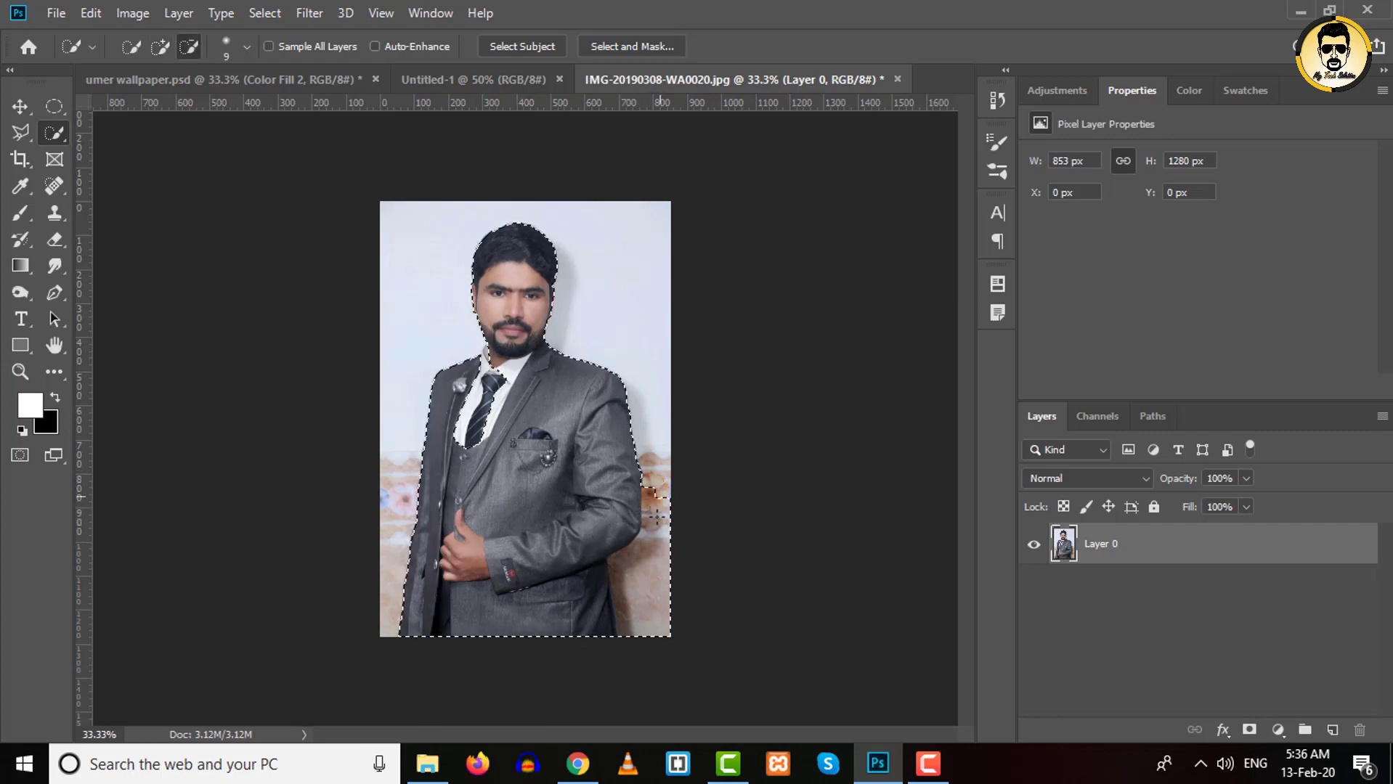
{"action": "left_click_drag", "start_coordinate": [651, 570], "coordinate": [646, 594]}
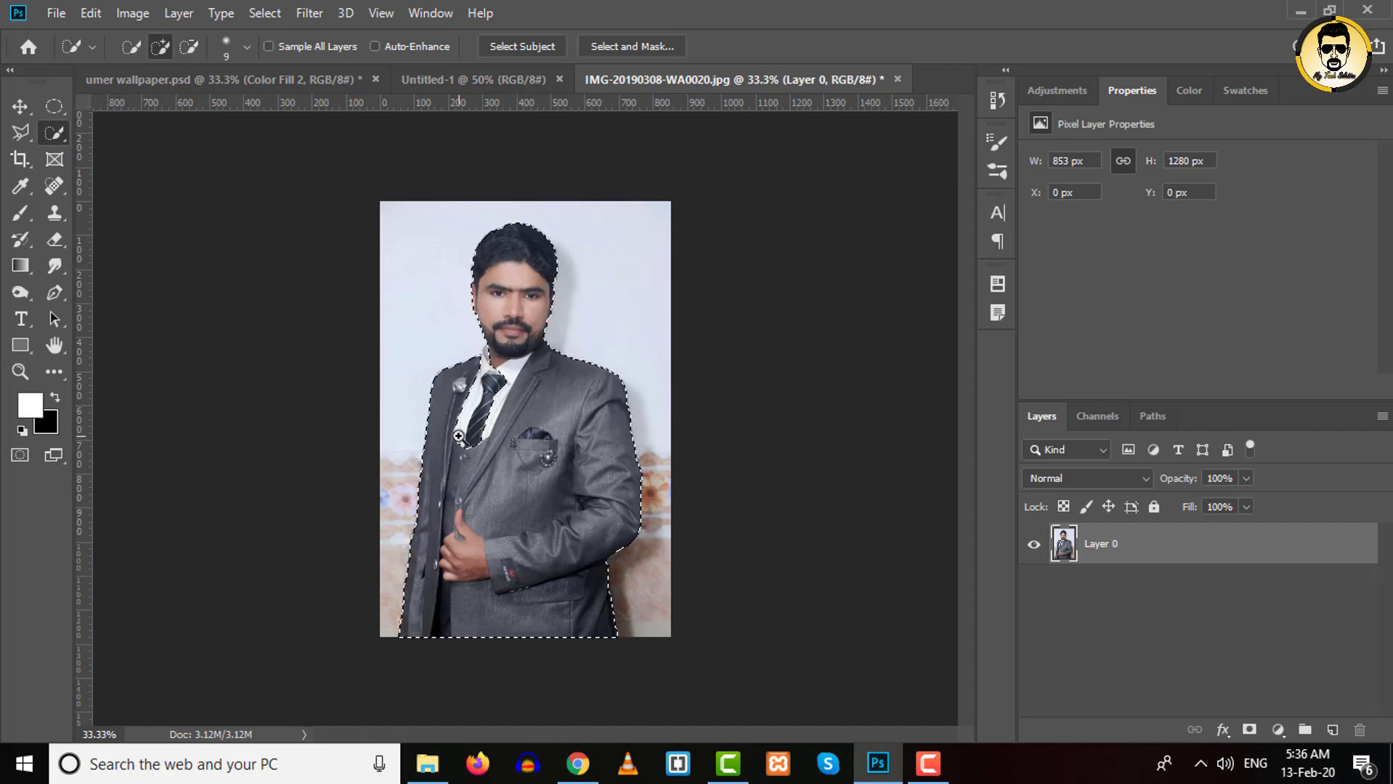
{"action": "mouse_move", "coordinate": [526, 431]}
{"action": "left_mouse_down"}
{"action": "mouse_move", "coordinate": [545, 399]}
{"action": "mouse_move", "coordinate": [574, 399]}
{"action": "left_mouse_up"}
{"action": "left_click_drag", "start_coordinate": [372, 360], "coordinate": [575, 360]}
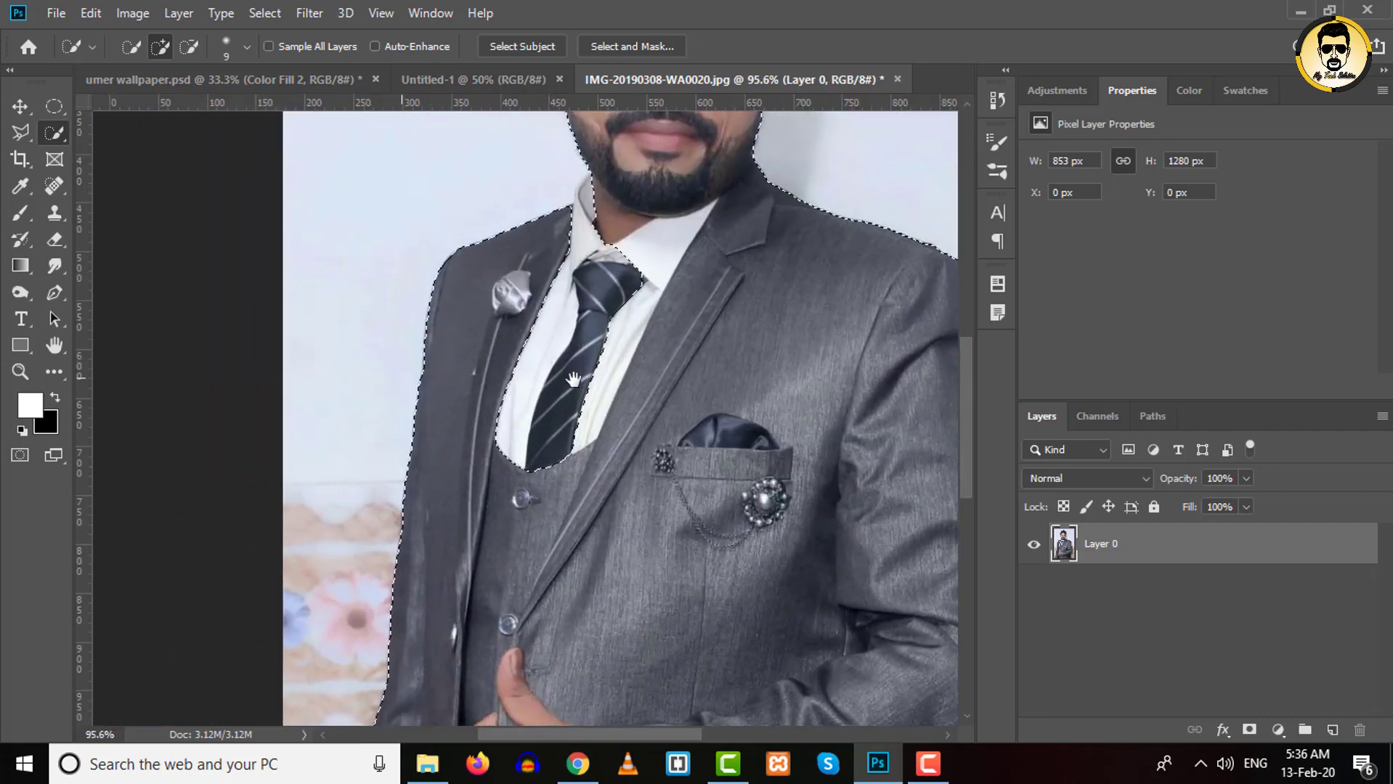
{"action": "scroll", "coordinate": [575, 360], "scroll_direction": "up", "scroll_amount": 3}
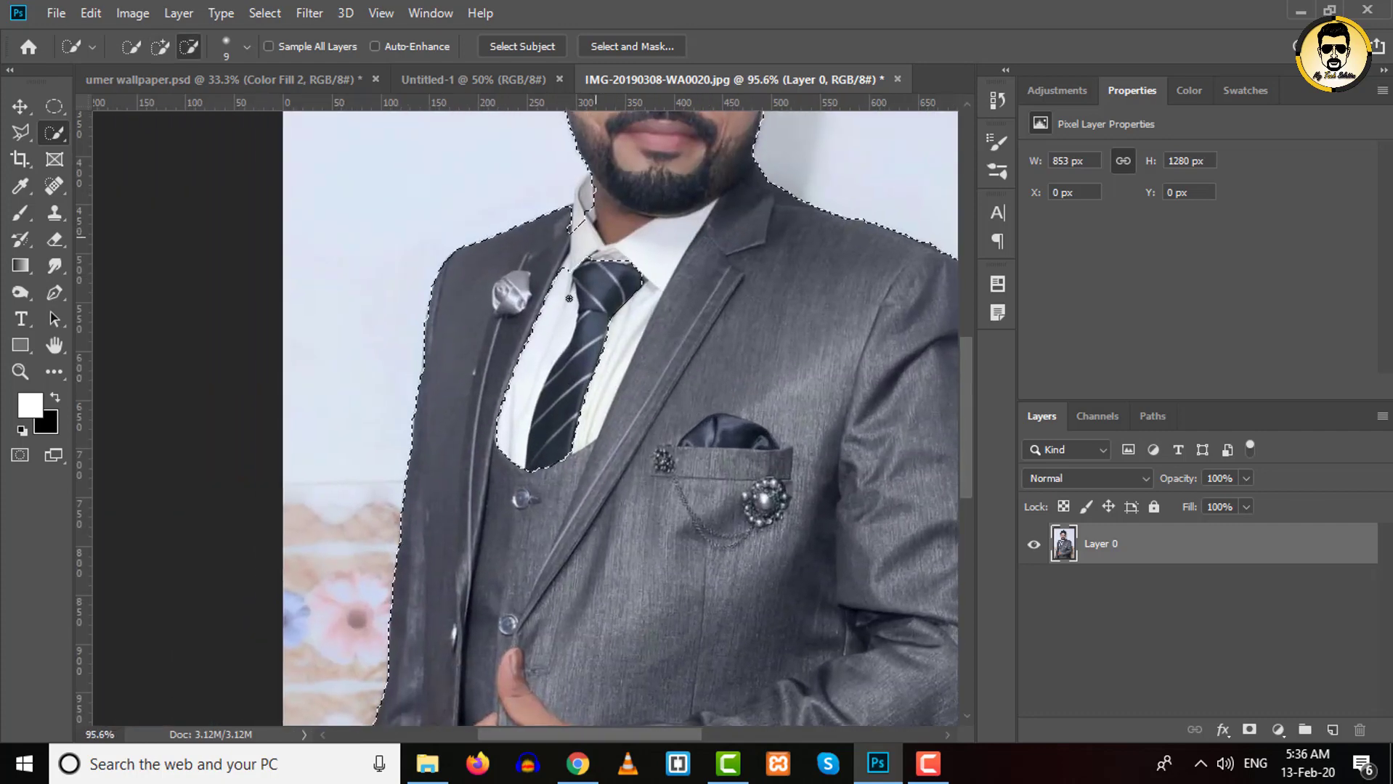
{"action": "scroll", "coordinate": [565, 293], "scroll_direction": "up", "scroll_amount": 5}
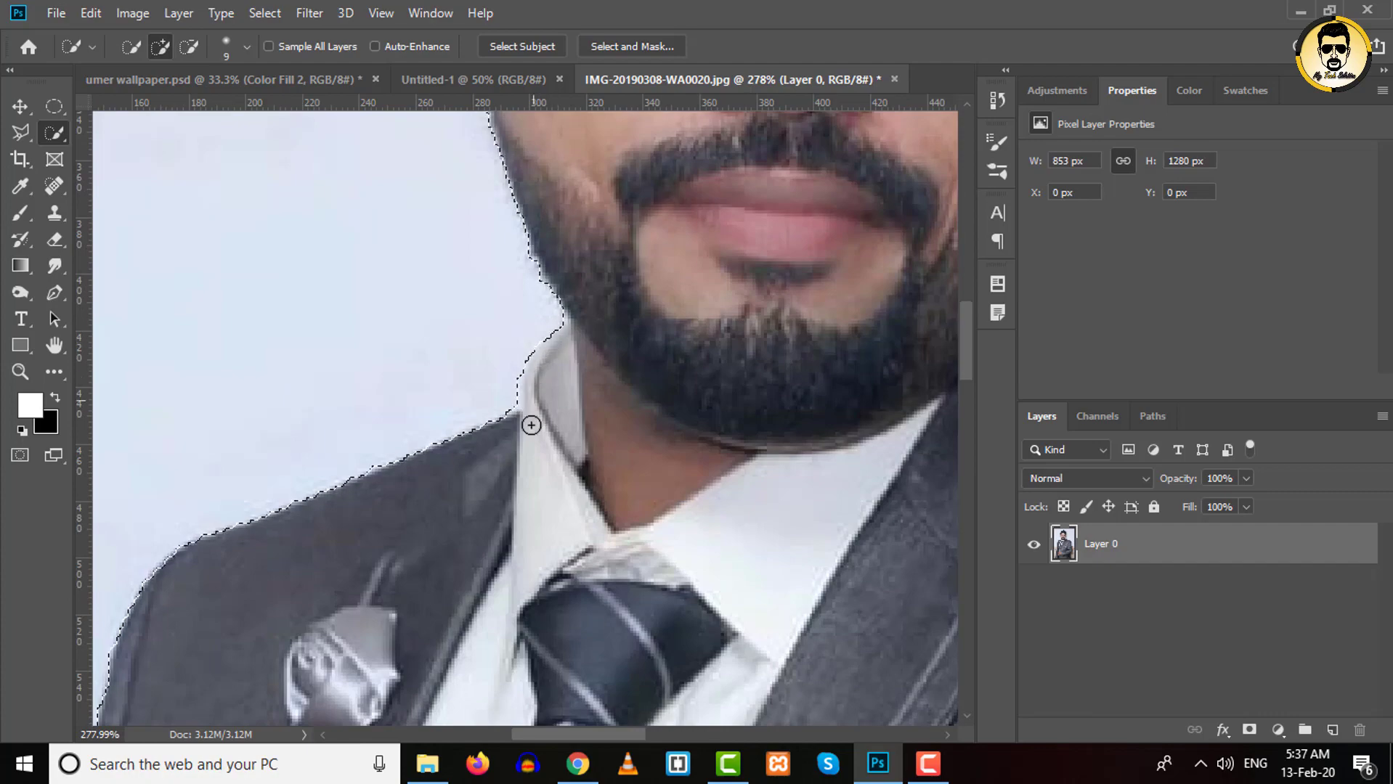
{"action": "scroll", "coordinate": [555, 382], "scroll_direction": "down", "scroll_amount": 5}
{"action": "scroll", "coordinate": [612, 537], "scroll_direction": "down", "scroll_amount": 5}
{"action": "scroll", "coordinate": [621, 503], "scroll_direction": "down", "scroll_amount": 5}
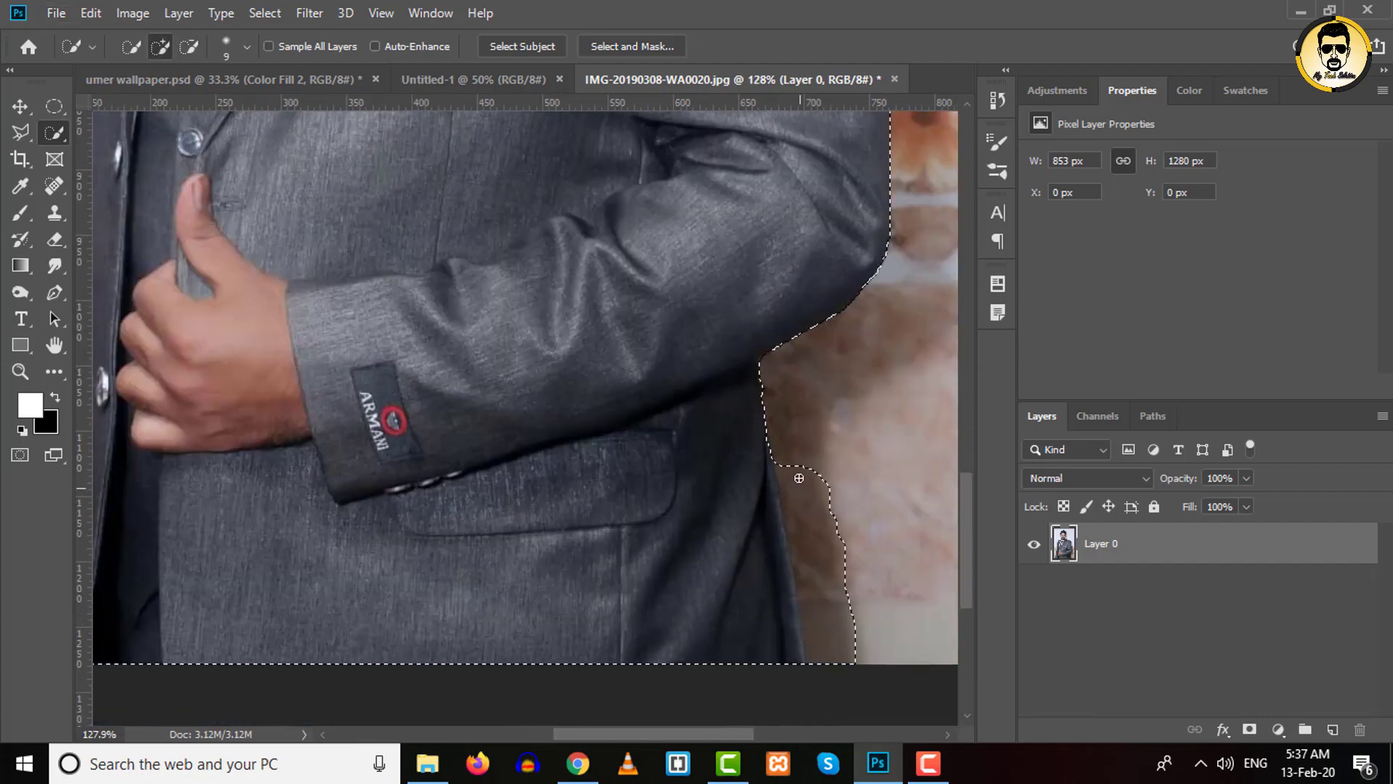
{"action": "scroll", "coordinate": [734, 493], "scroll_direction": "down", "scroll_amount": 3}
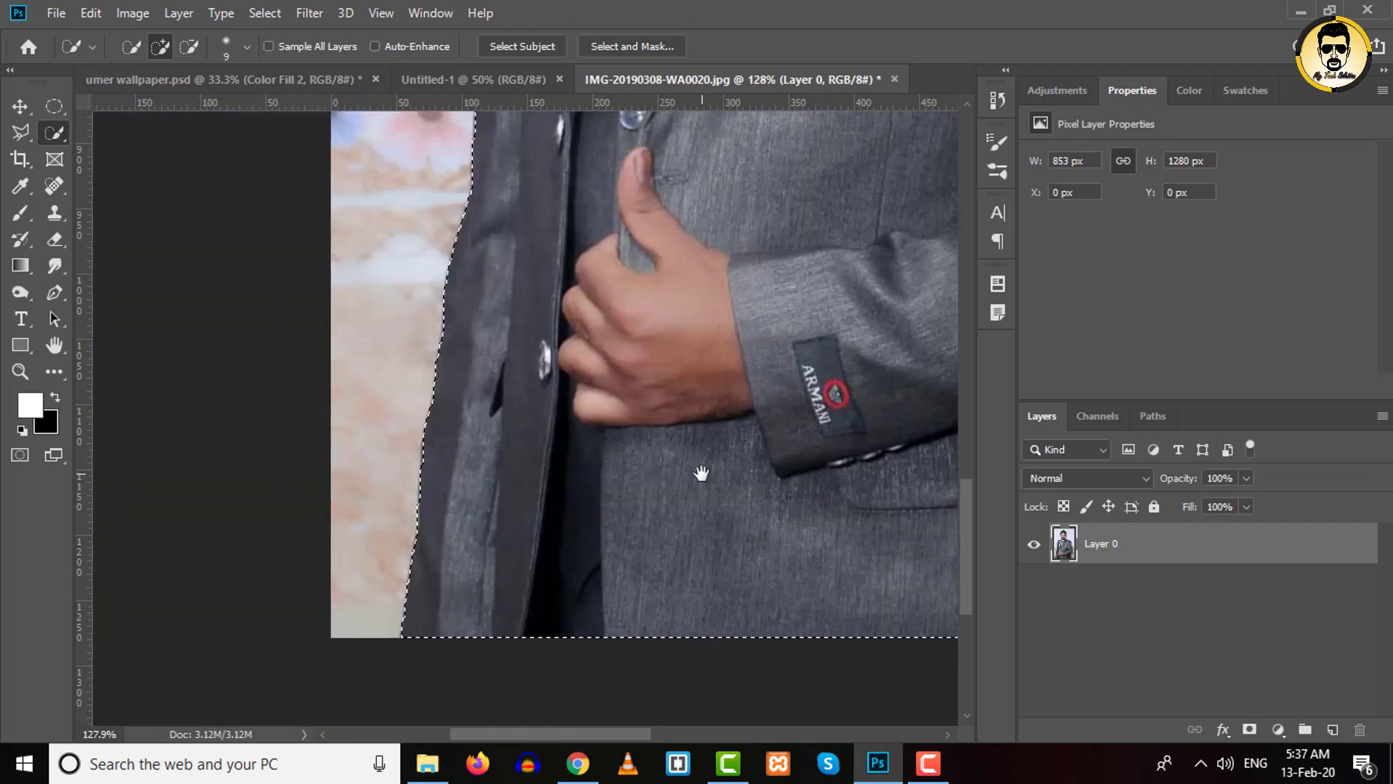
{"action": "scroll", "coordinate": [701, 474], "scroll_direction": "down", "scroll_amount": 3}
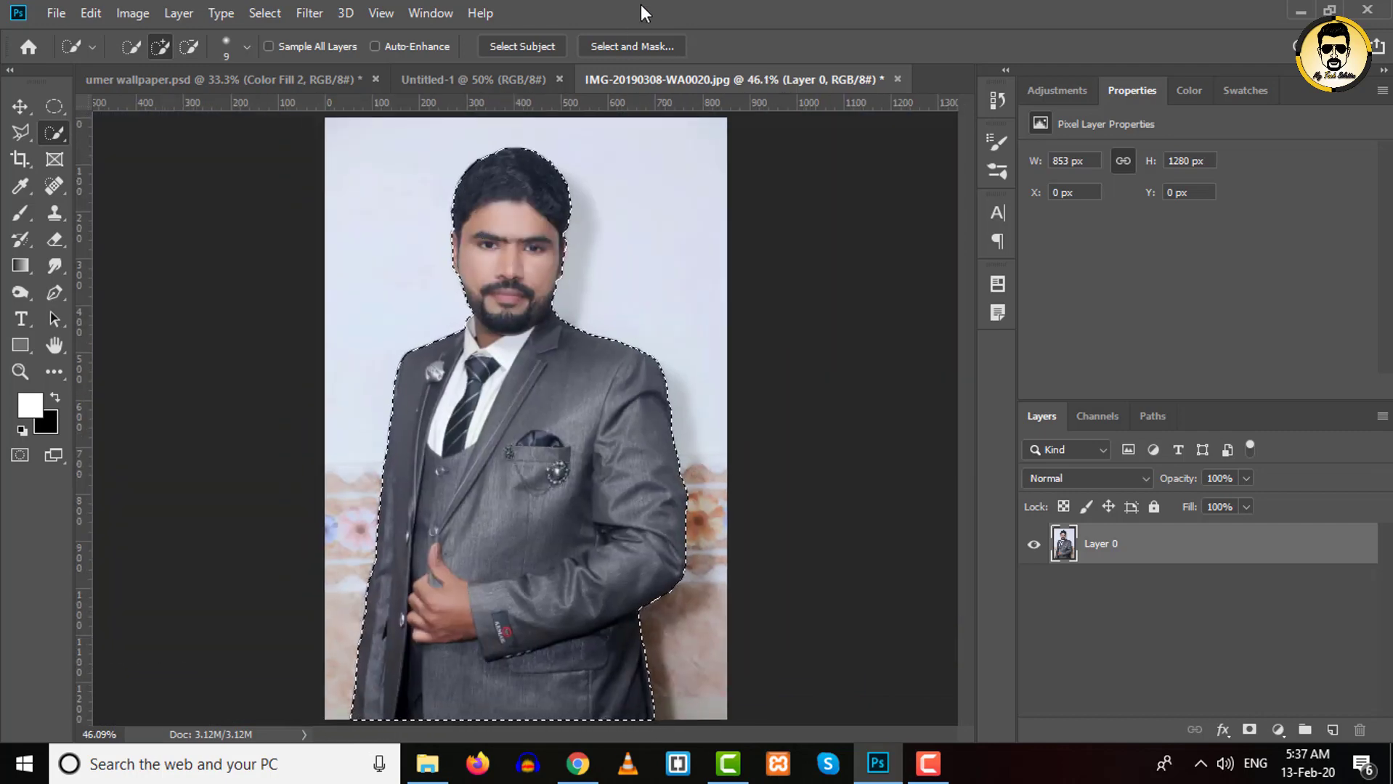
{"action": "left_click", "coordinate": [629, 46]}
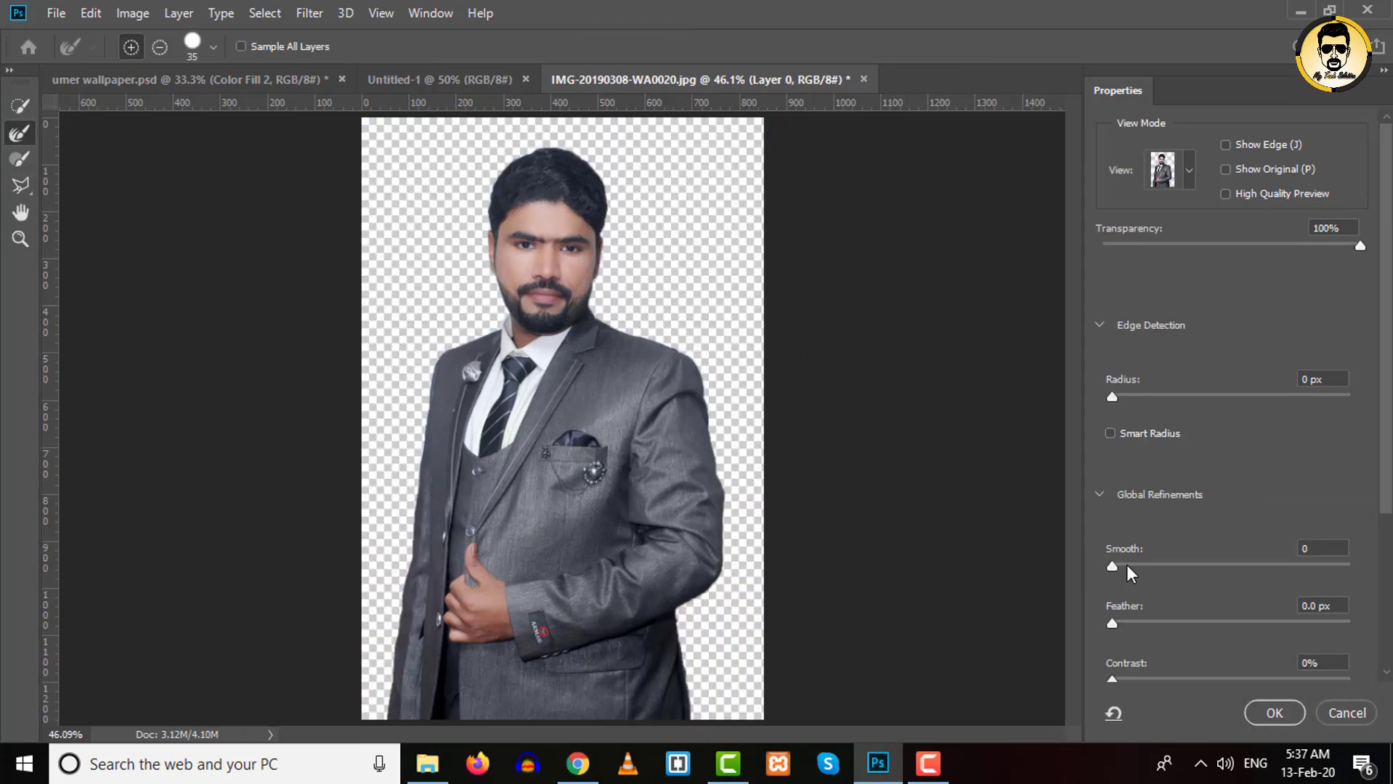
Smooth the selection edge by 6, apply it, and add a layer mask hiding the wall
{"action": "left_click", "coordinate": [1127, 567]}
{"action": "left_click", "coordinate": [1286, 710]}
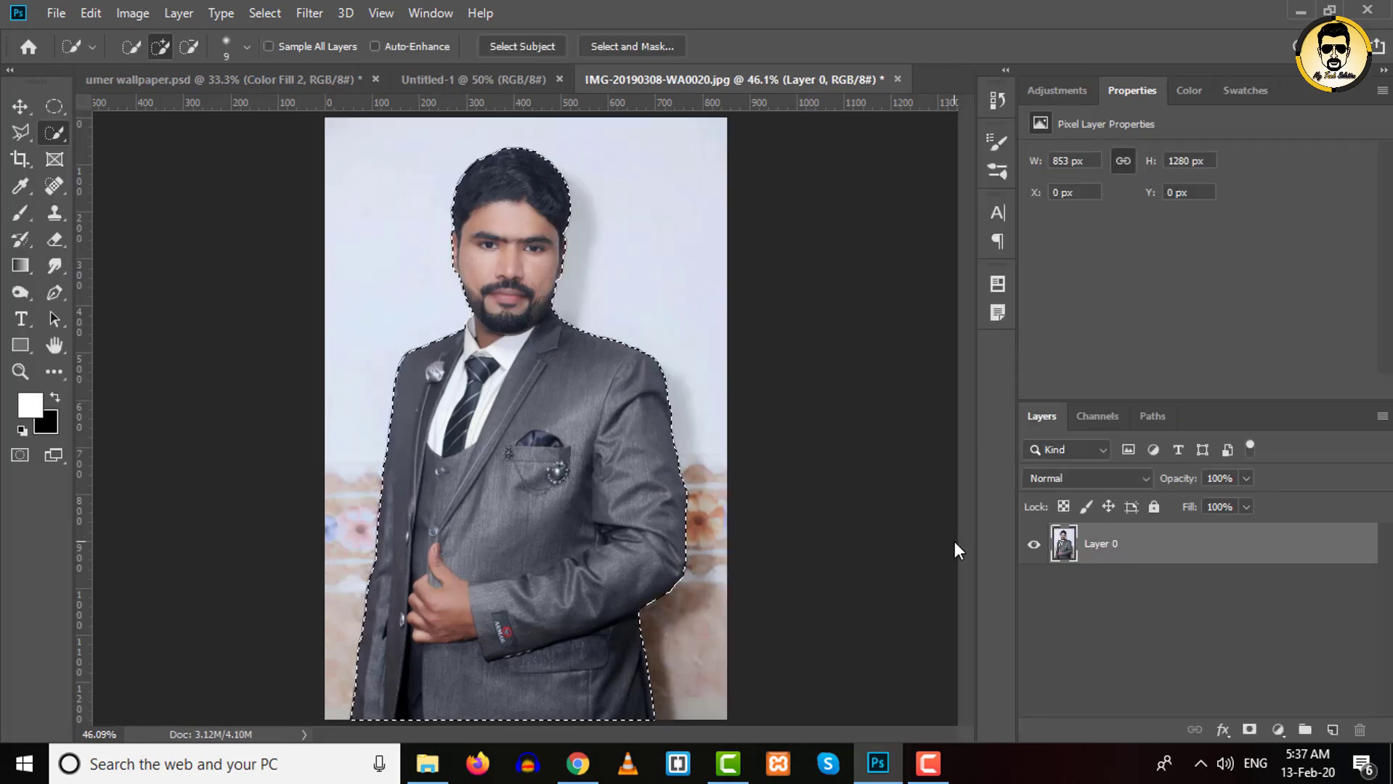
{"action": "left_click", "coordinate": [1243, 732]}
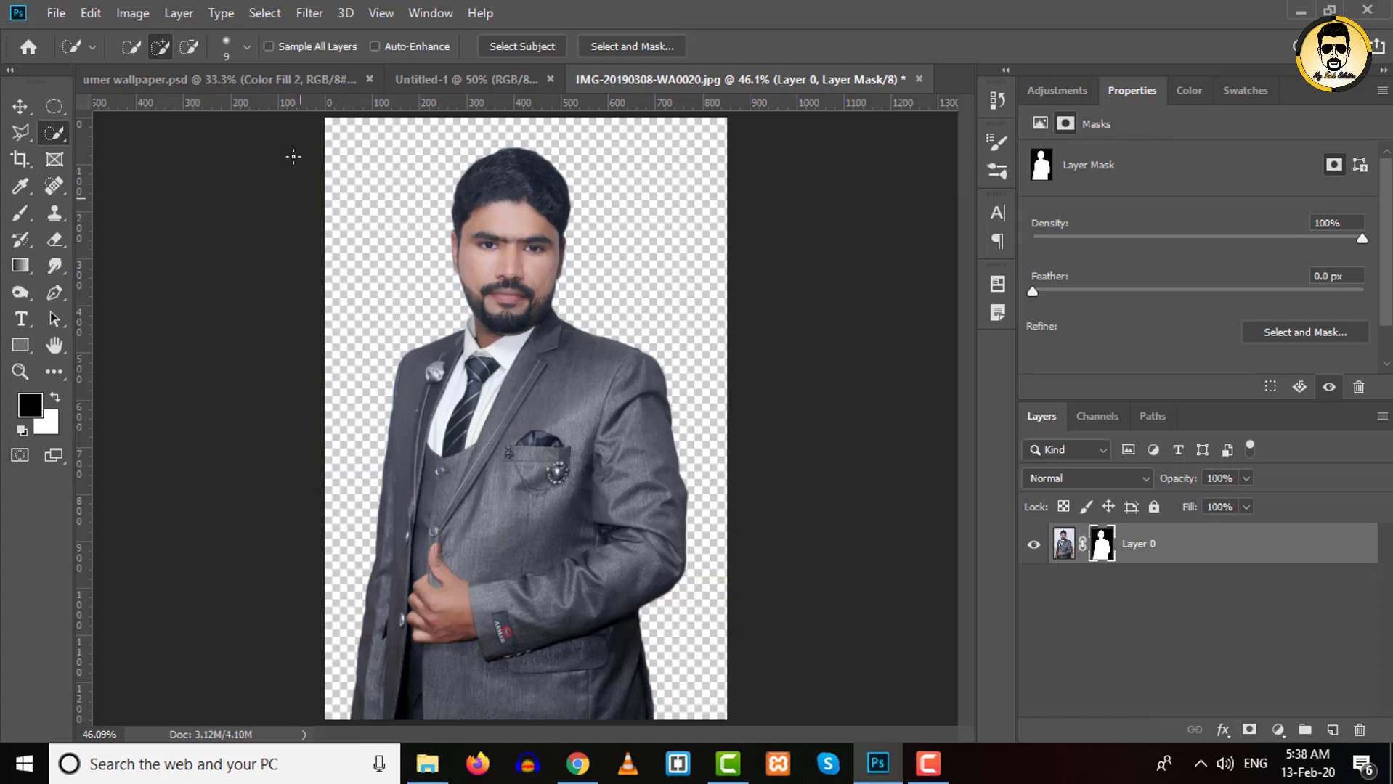
Drag the masked man into the blank Untitled-1 document as Layer 1
{"action": "left_click", "coordinate": [20, 106]}
{"action": "mouse_move", "coordinate": [448, 380]}
{"action": "left_mouse_down"}
{"action": "mouse_move", "coordinate": [262, 137]}
{"action": "mouse_move", "coordinate": [430, 88]}
{"action": "left_mouse_up"}
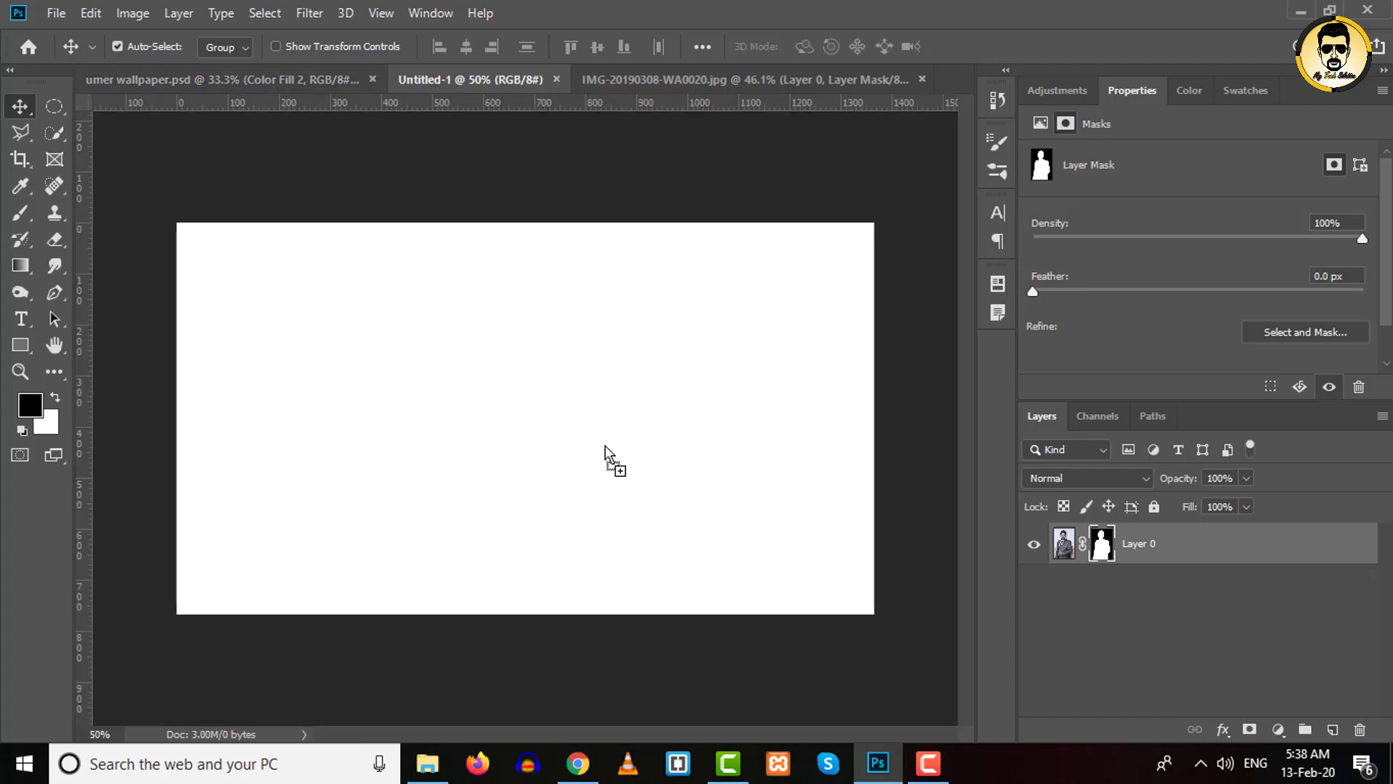
{"action": "left_click_drag", "start_coordinate": [431, 82], "coordinate": [605, 445]}
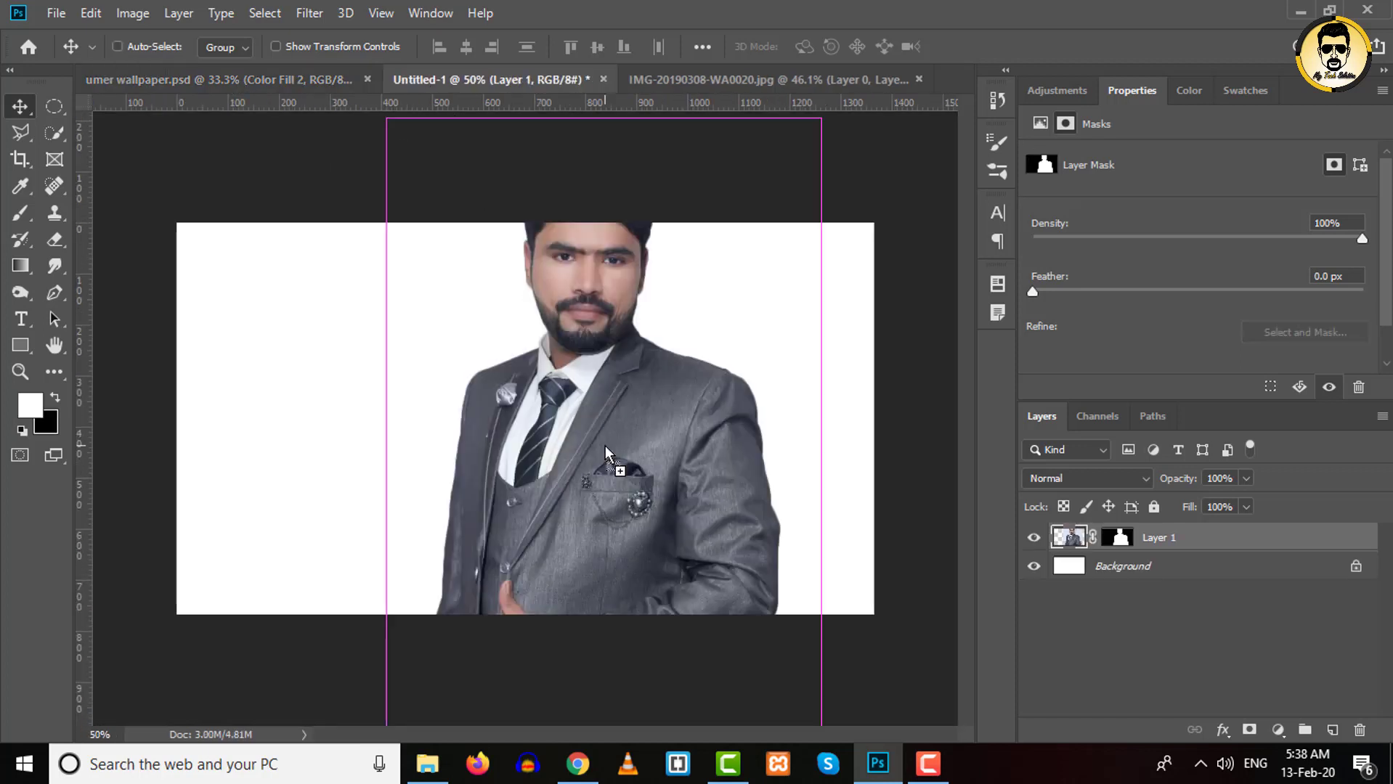
Scale the man to 52.61% and position him against the right edge
{"action": "key", "text": "ctrl+t"}
{"action": "left_click_drag", "start_coordinate": [786, 191], "coordinate": [718, 278]}
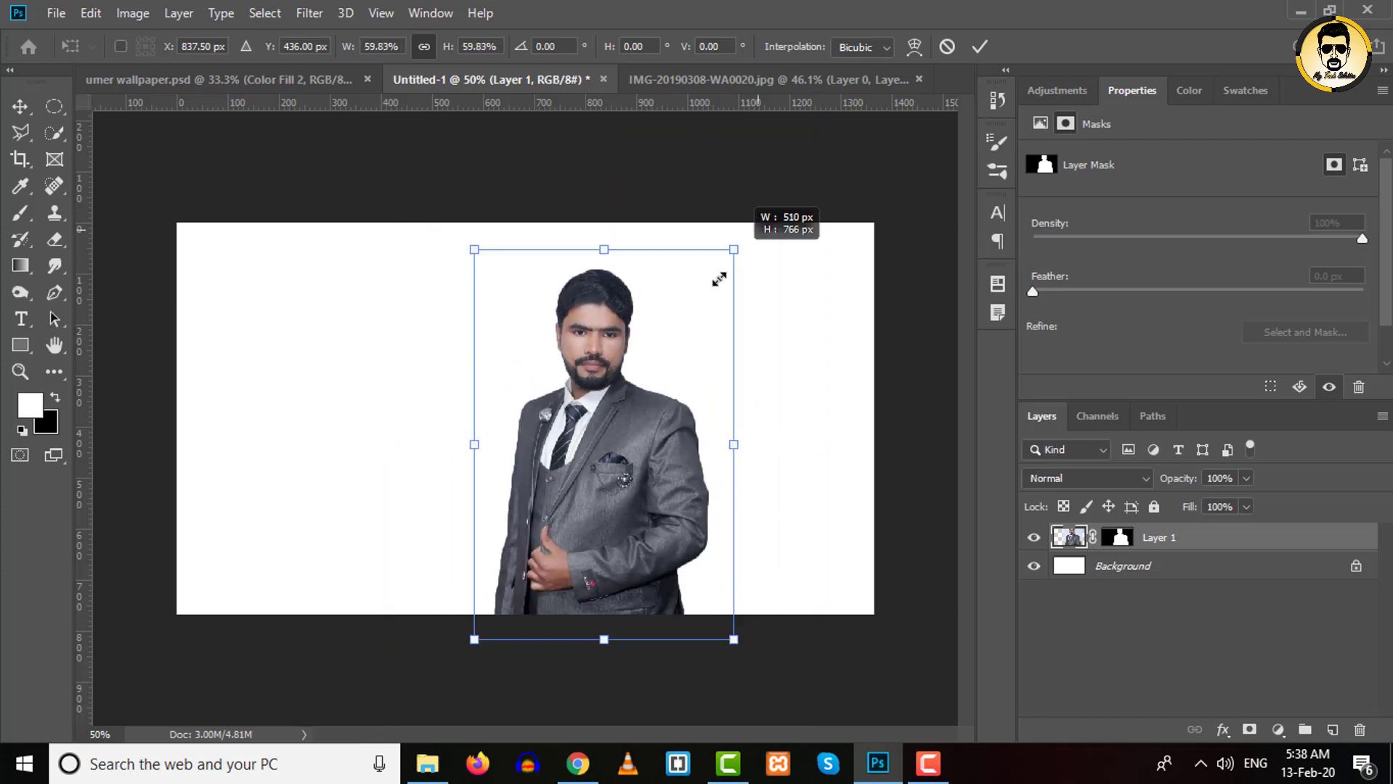
{"action": "mouse_move", "coordinate": [637, 405]}
{"action": "left_mouse_down"}
{"action": "mouse_move", "coordinate": [718, 405]}
{"action": "mouse_move", "coordinate": [755, 425]}
{"action": "left_mouse_up"}
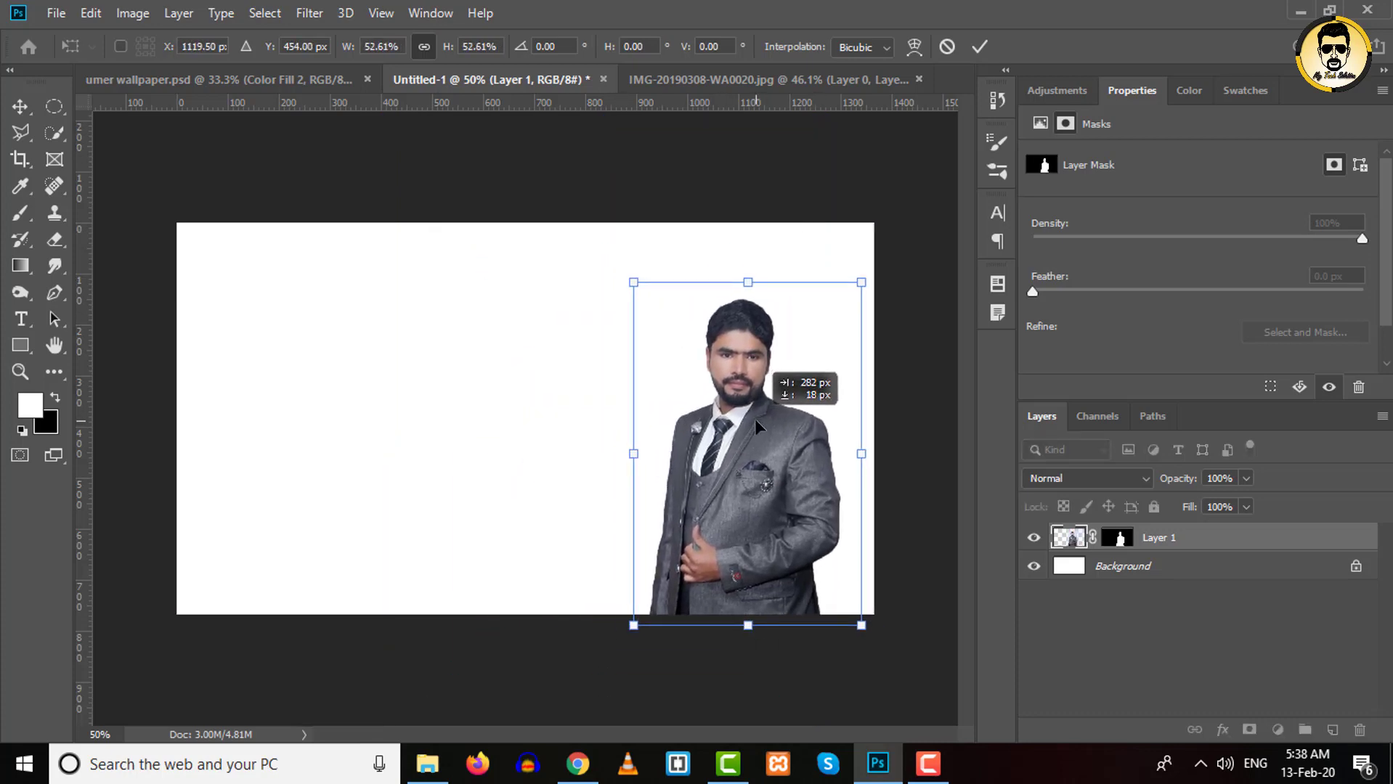
{"action": "left_click_drag", "start_coordinate": [755, 420], "coordinate": [753, 418]}
{"action": "key", "text": "Return"}
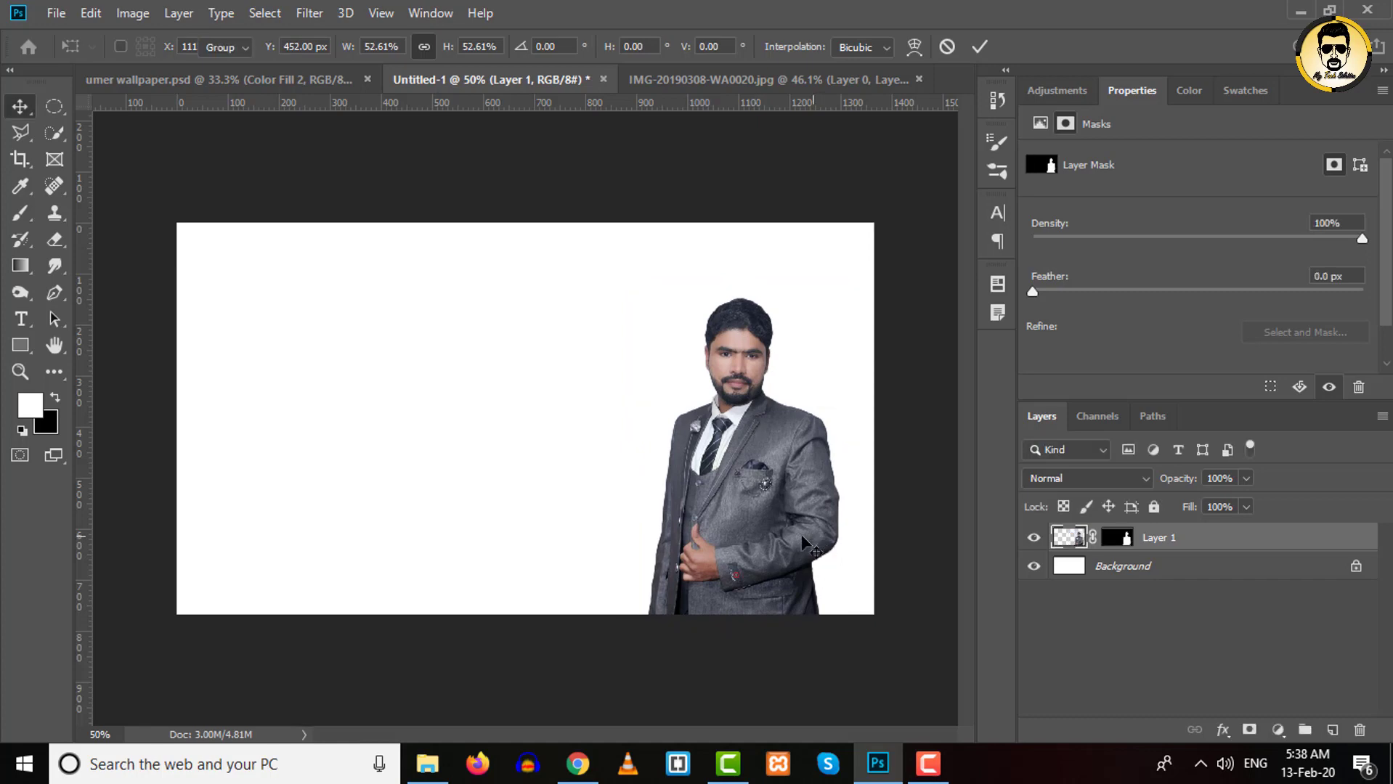
{"action": "scroll", "coordinate": [684, 329], "scroll_direction": "up", "scroll_amount": 5}
{"action": "left_click_drag", "start_coordinate": [684, 329], "coordinate": [649, 218]}
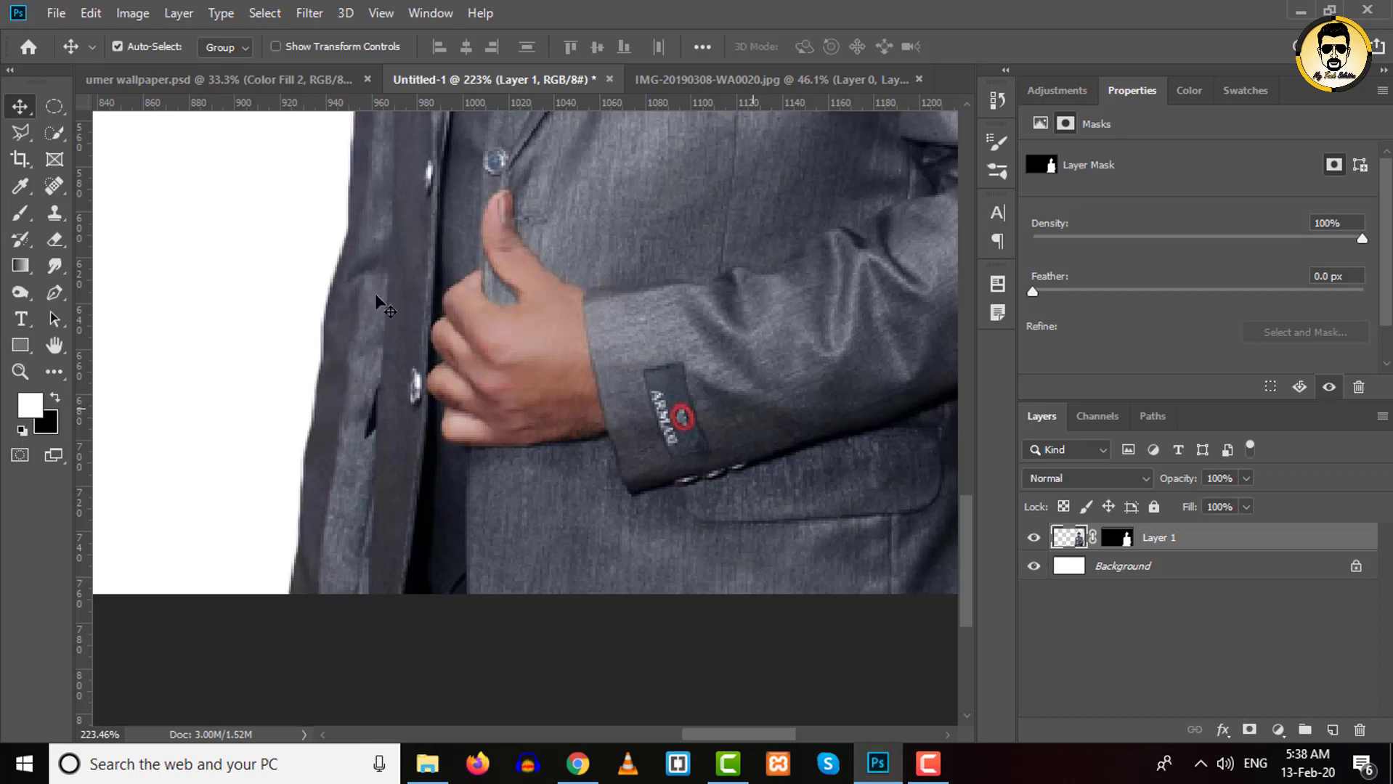
Patch the ARMANI cuff label away with nearby sleeve fabric, then deselect and fit the canvas
{"action": "left_click", "coordinate": [54, 187]}
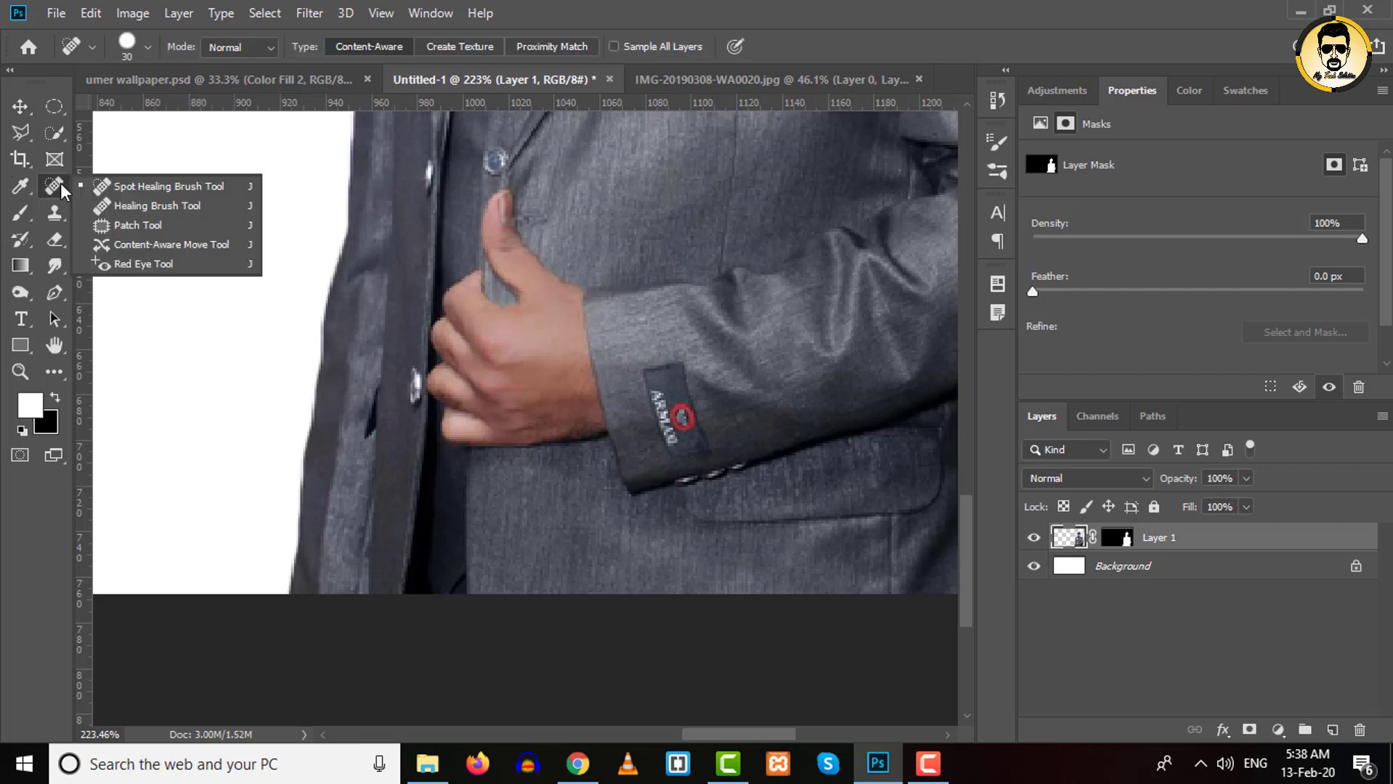
{"action": "left_click", "coordinate": [117, 225]}
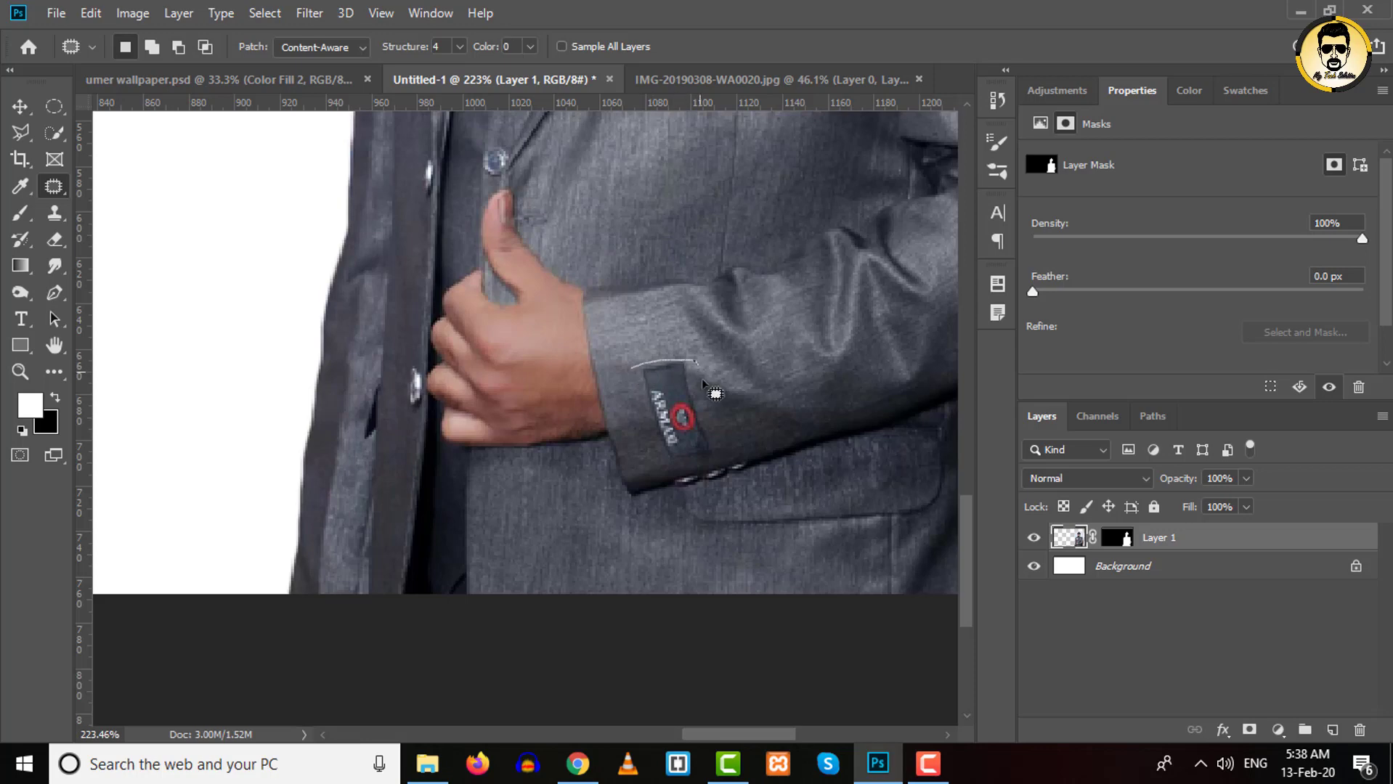
{"action": "mouse_move", "coordinate": [703, 381]}
{"action": "left_mouse_down"}
{"action": "mouse_move", "coordinate": [671, 438]}
{"action": "mouse_move", "coordinate": [761, 408]}
{"action": "left_mouse_up"}
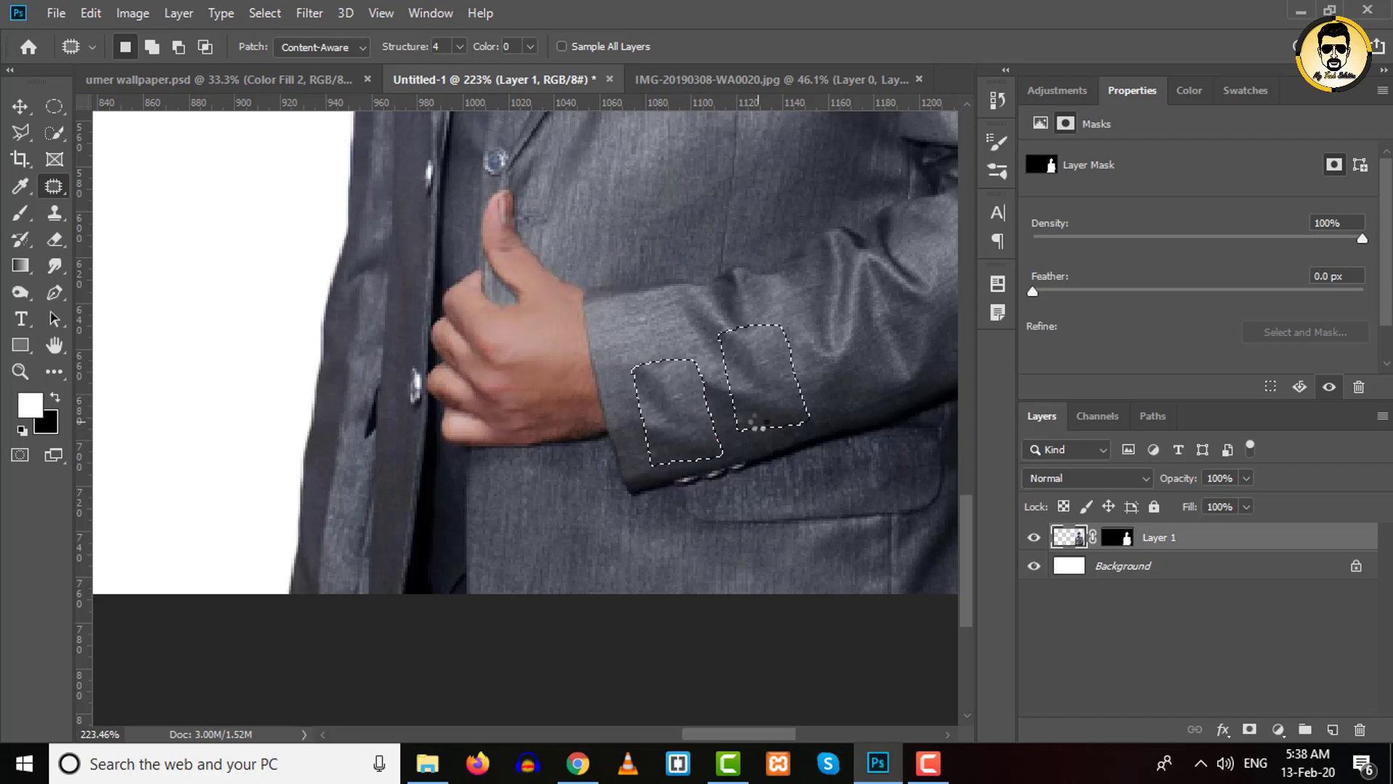
{"action": "key", "text": "ctrl+d"}
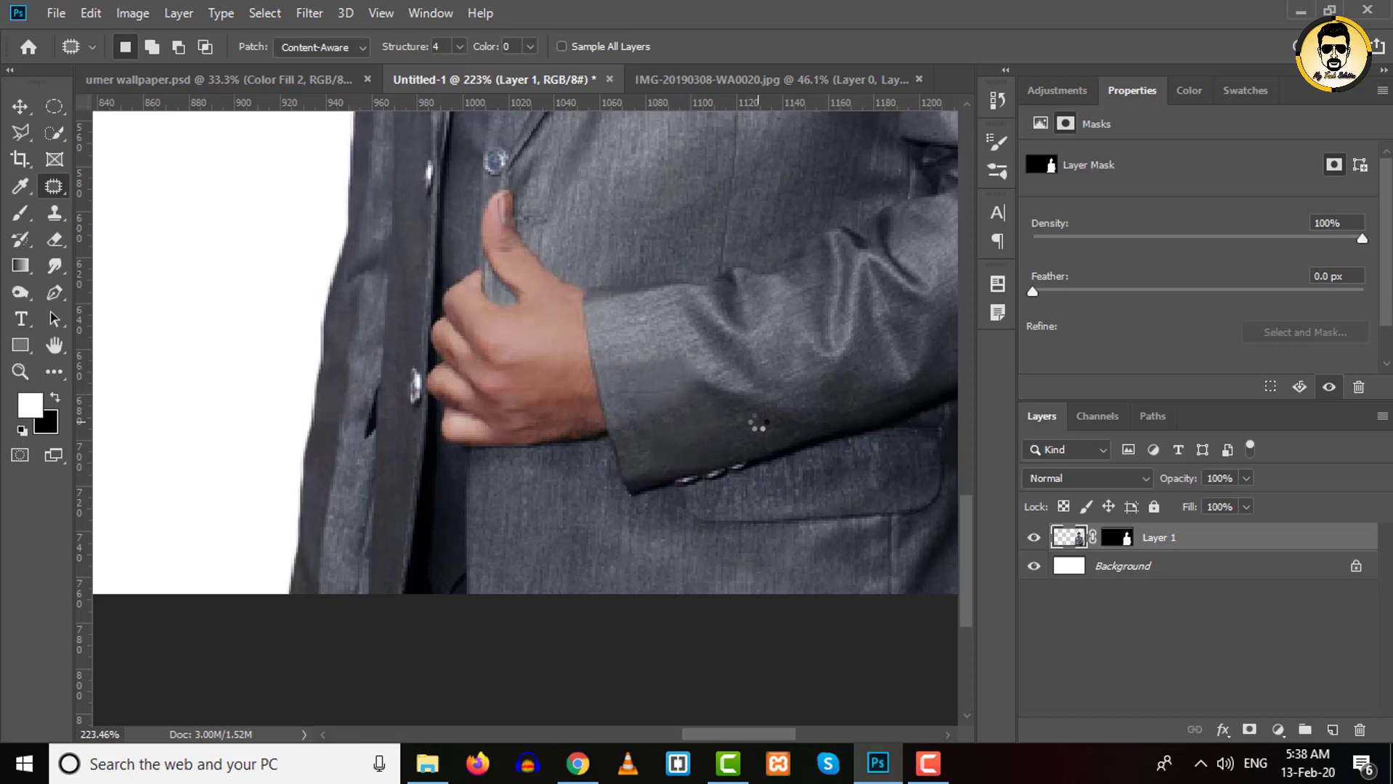
{"action": "key", "text": "ctrl+0"}
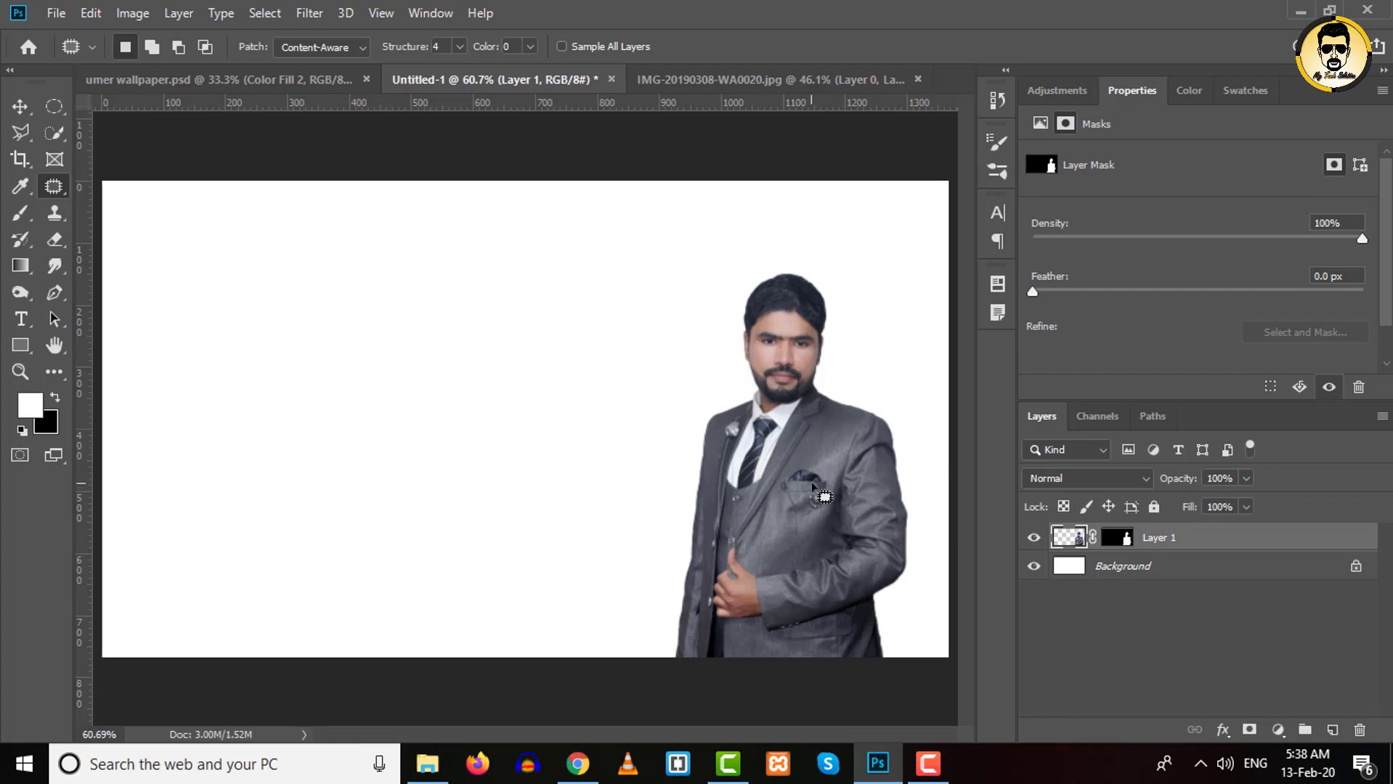
Quick-select the man's jacket, removing the white area and specks beside the sleeve
{"action": "left_click", "coordinate": [54, 133]}
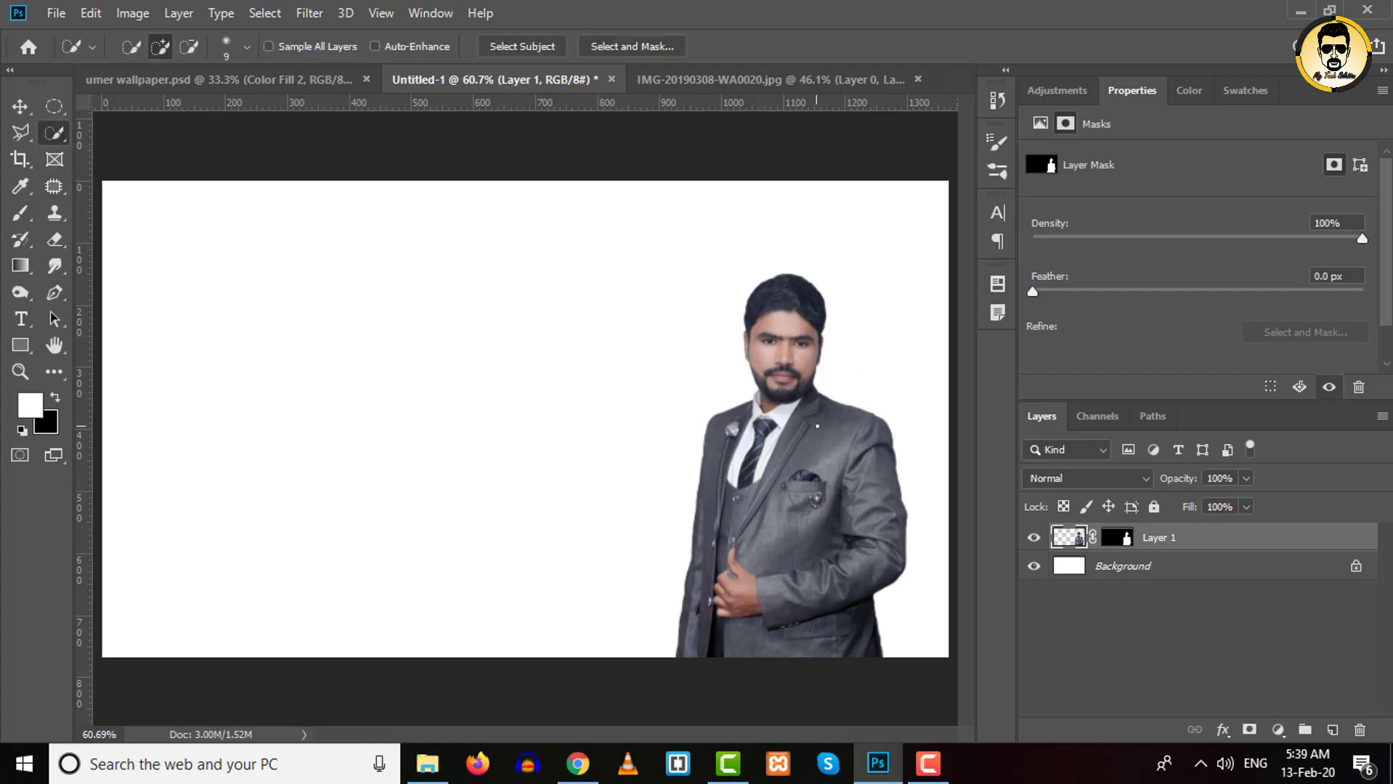
{"action": "scroll", "coordinate": [830, 461], "scroll_direction": "up", "scroll_amount": 5}
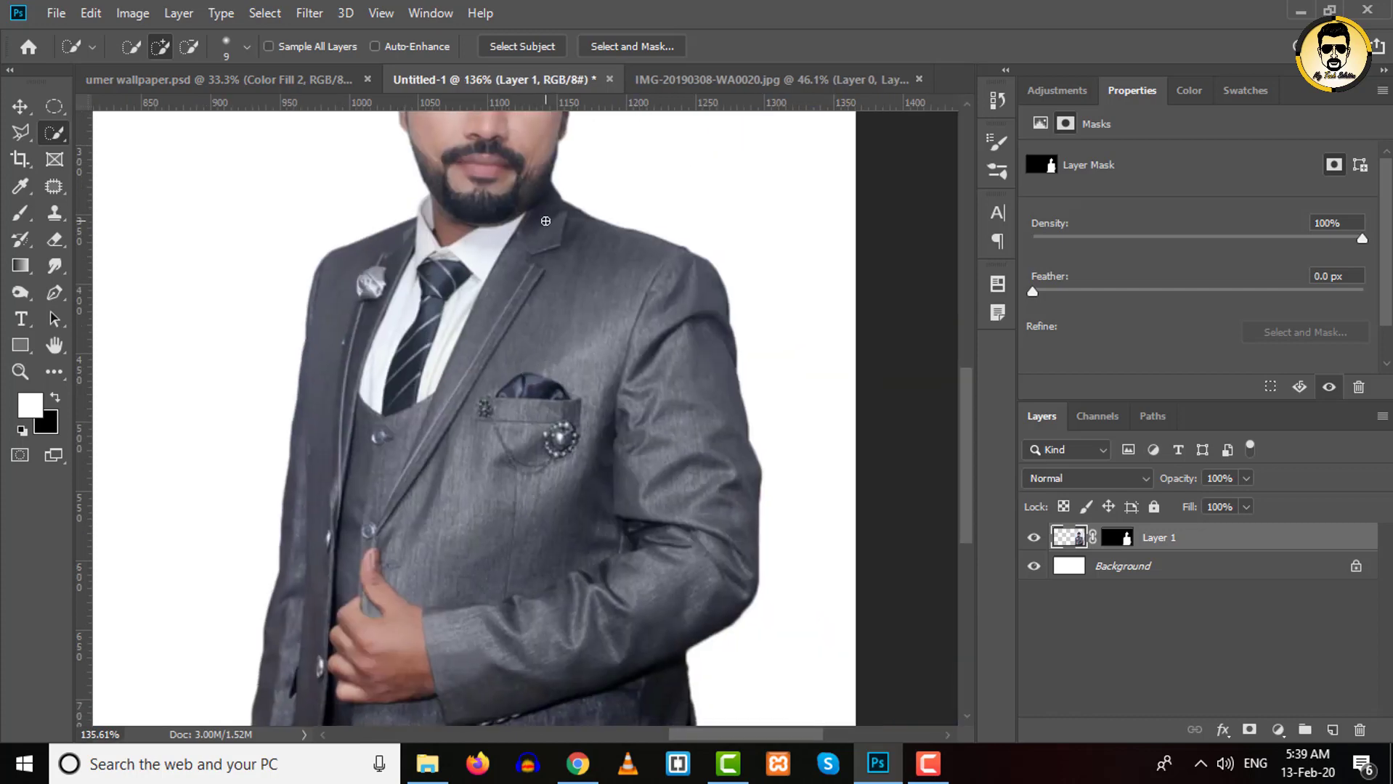
{"action": "left_click_drag", "start_coordinate": [545, 221], "coordinate": [568, 579]}
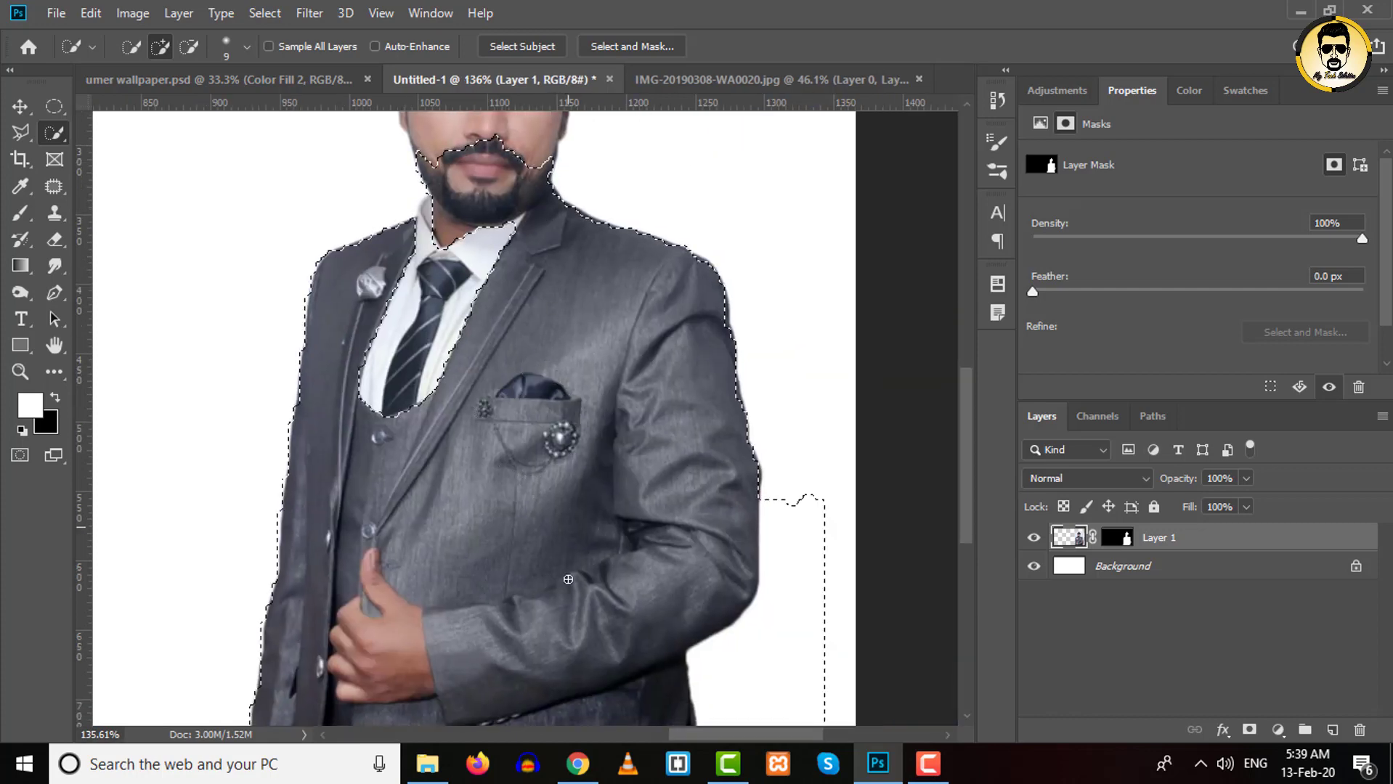
{"action": "scroll", "coordinate": [601, 515], "scroll_direction": "right", "scroll_amount": 3}
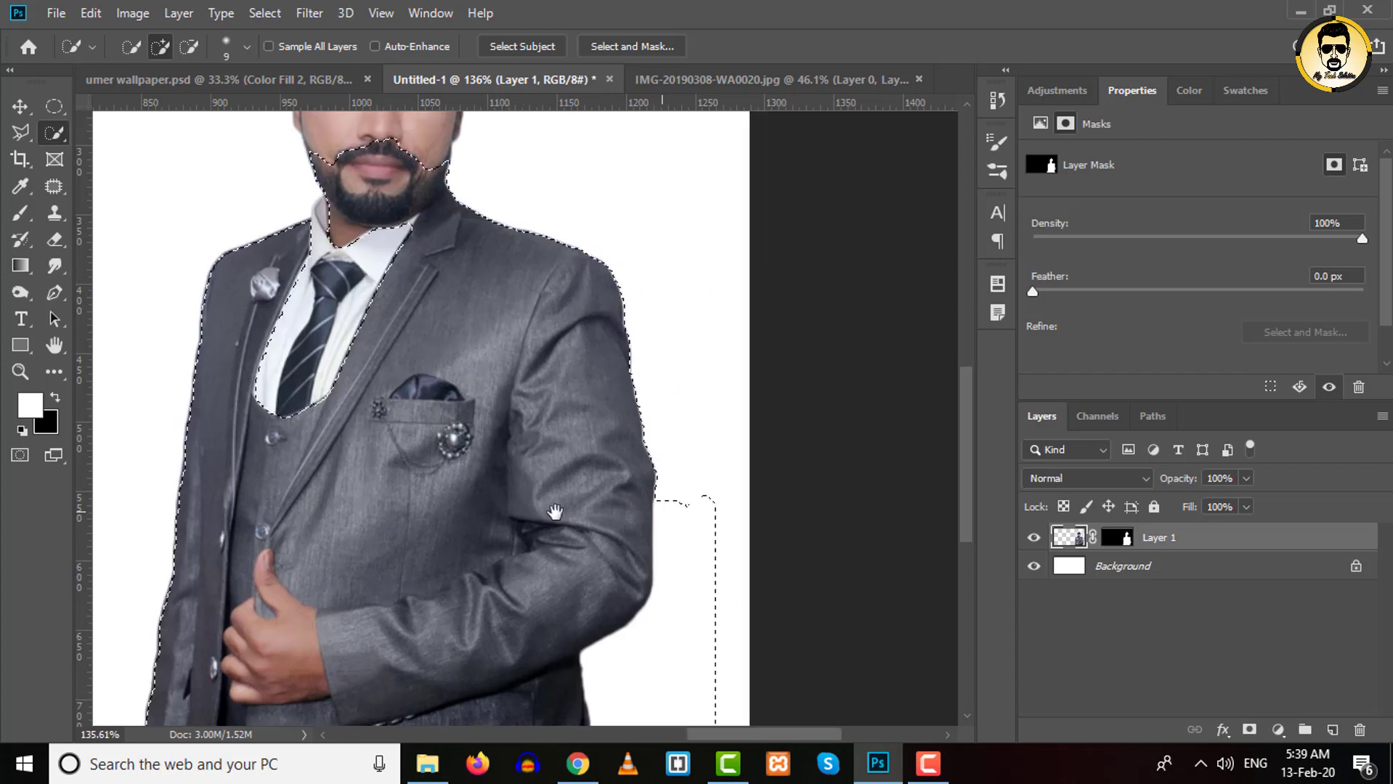
{"action": "left_click_drag", "start_coordinate": [672, 503], "coordinate": [661, 691]}
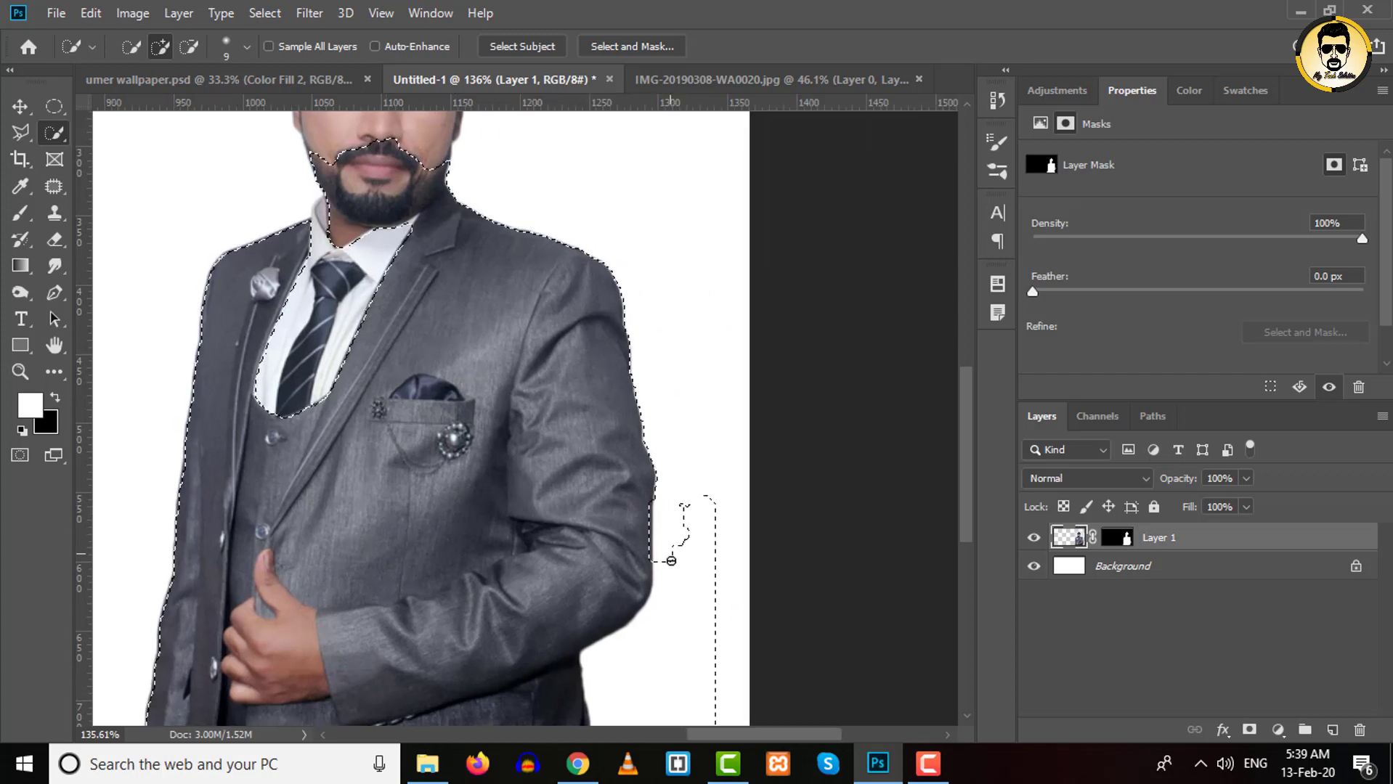
{"action": "left_click", "coordinate": [683, 508]}
{"action": "left_click", "coordinate": [701, 495]}
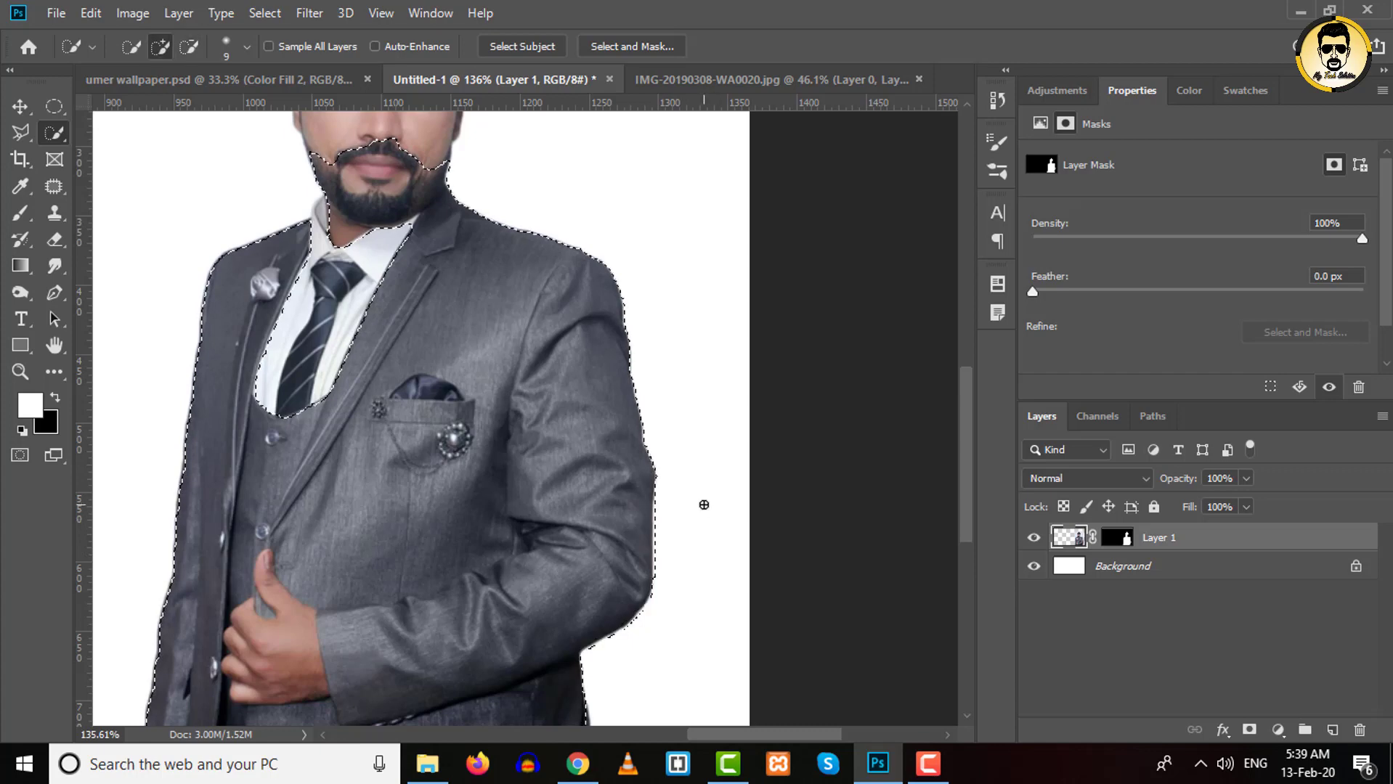
Subtract the beard, mouth and shirt from the suit selection and fit the image in view
{"action": "scroll", "coordinate": [637, 482], "scroll_direction": "left", "scroll_amount": 3}
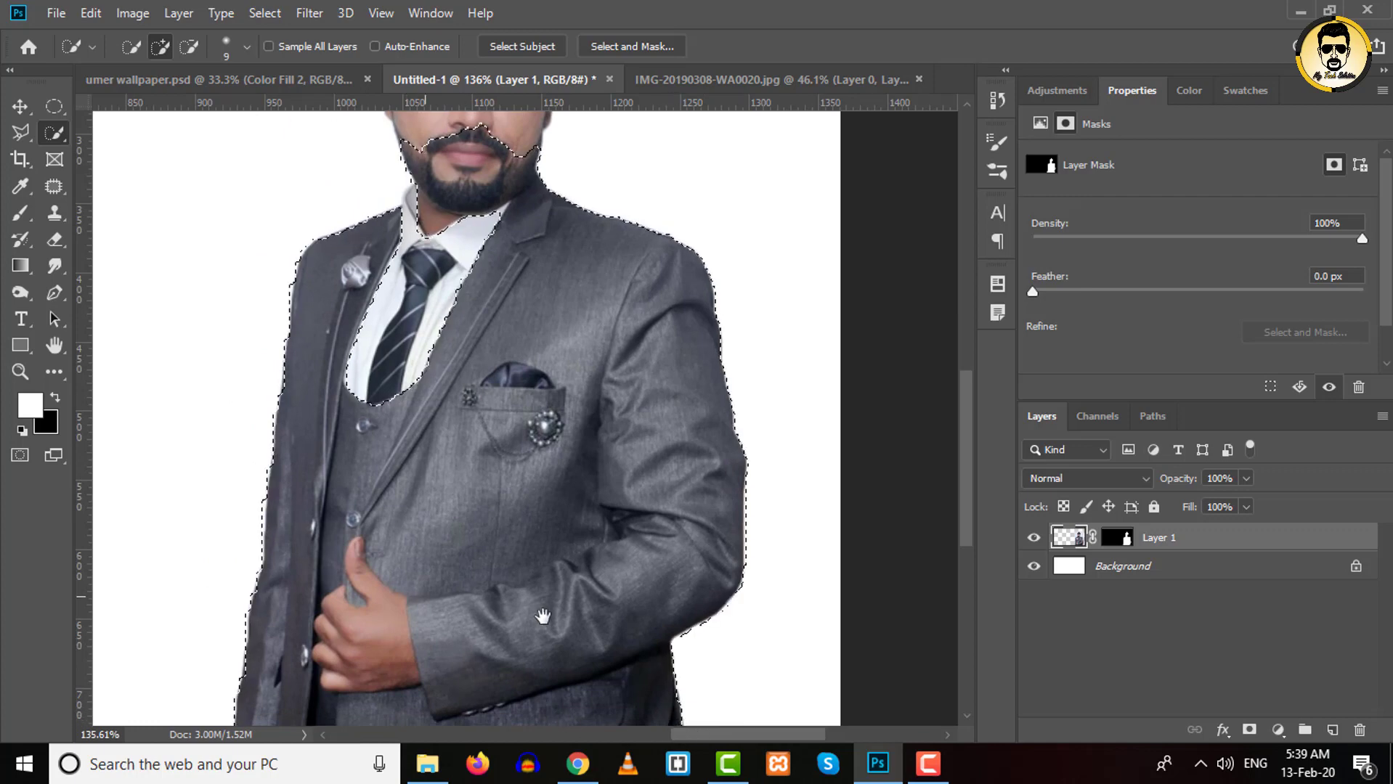
{"action": "left_click_drag", "start_coordinate": [543, 617], "coordinate": [732, 614]}
{"action": "mouse_move", "coordinate": [574, 581]}
{"action": "left_mouse_down"}
{"action": "mouse_move", "coordinate": [592, 392]}
{"action": "mouse_move", "coordinate": [569, 555]}
{"action": "left_mouse_up"}
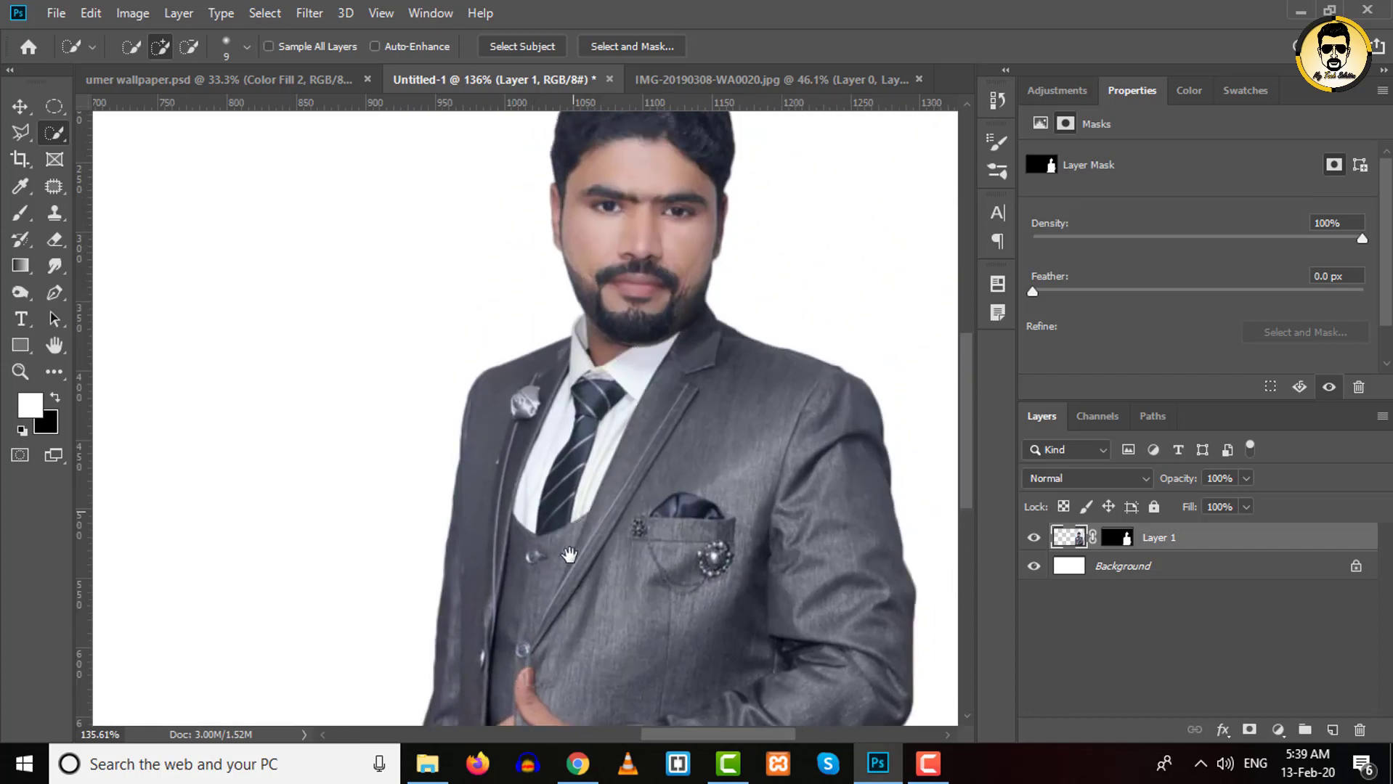
{"action": "scroll", "coordinate": [623, 418], "scroll_direction": "up", "scroll_amount": 5}
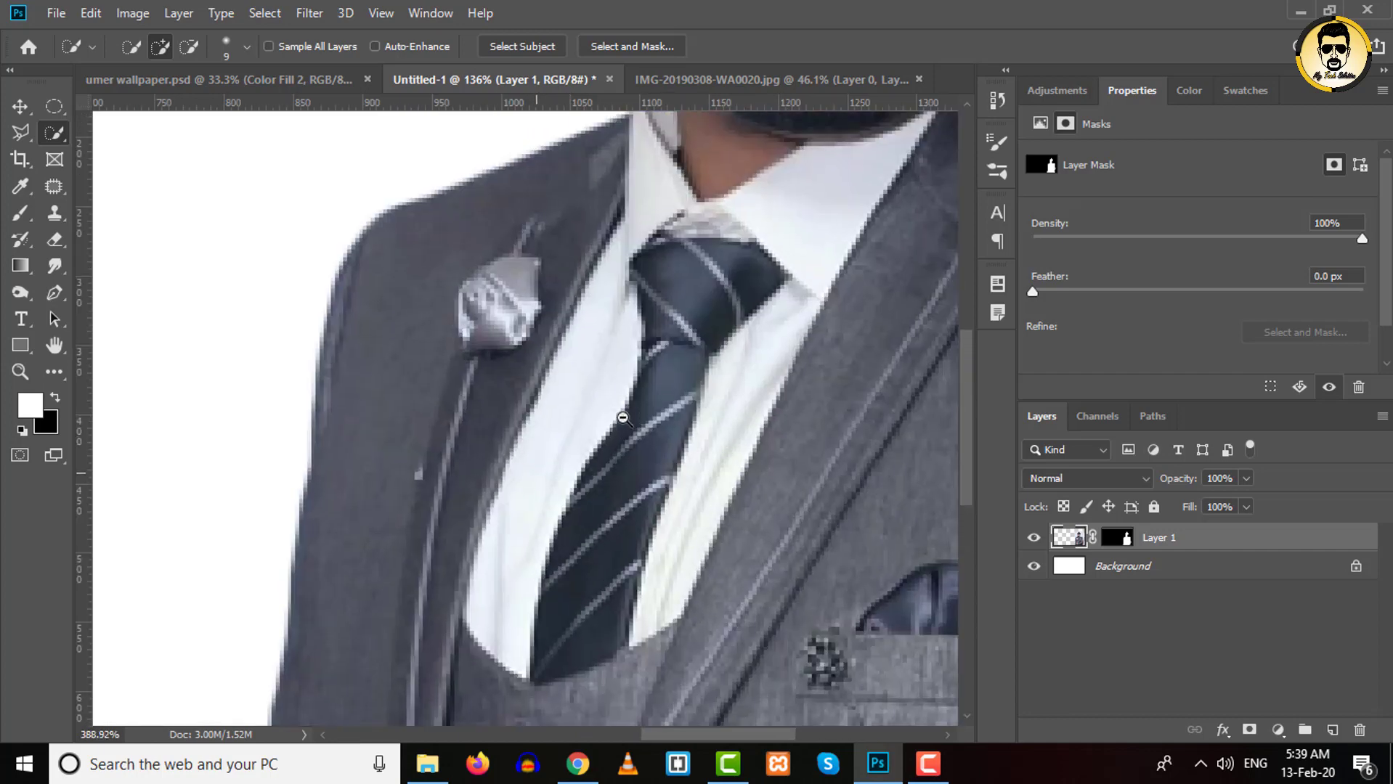
{"action": "scroll", "coordinate": [622, 418], "scroll_direction": "down", "scroll_amount": 5}
{"action": "scroll", "coordinate": [587, 249], "scroll_direction": "up", "scroll_amount": 5}
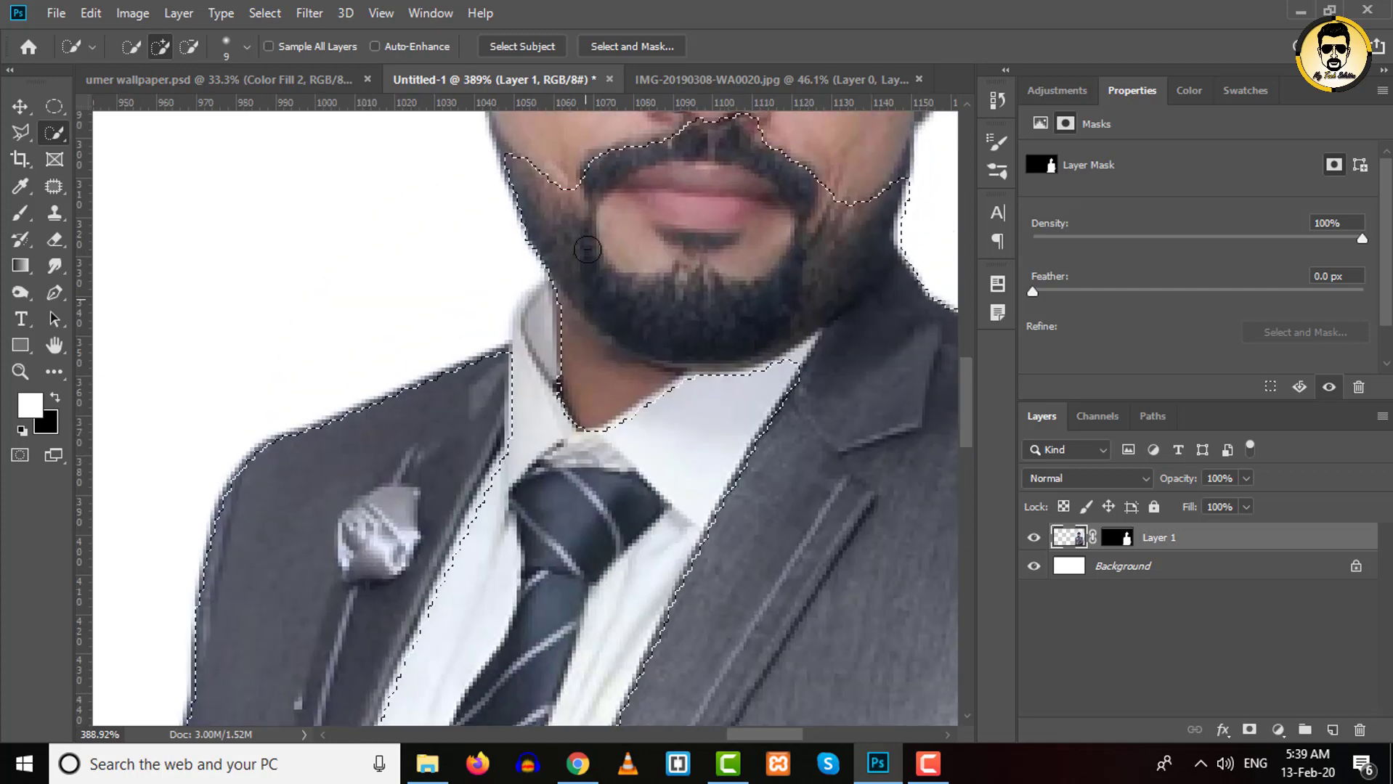
{"action": "mouse_move", "coordinate": [538, 163]}
{"action": "left_mouse_down"}
{"action": "mouse_move", "coordinate": [729, 276]}
{"action": "mouse_move", "coordinate": [621, 374]}
{"action": "left_mouse_up"}
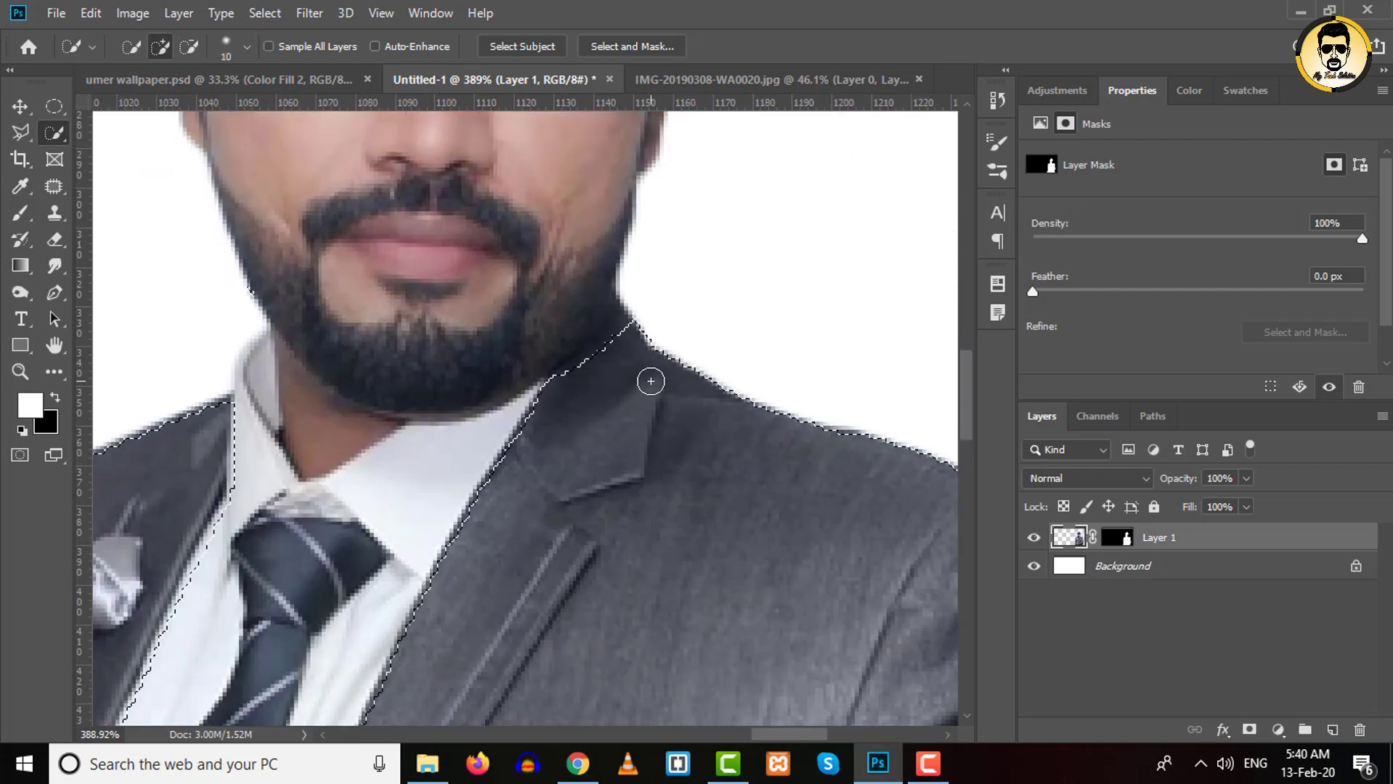
{"action": "scroll", "coordinate": [651, 381], "scroll_direction": "up", "scroll_amount": 2}
{"action": "scroll", "coordinate": [719, 324], "scroll_direction": "down", "scroll_amount": 3}
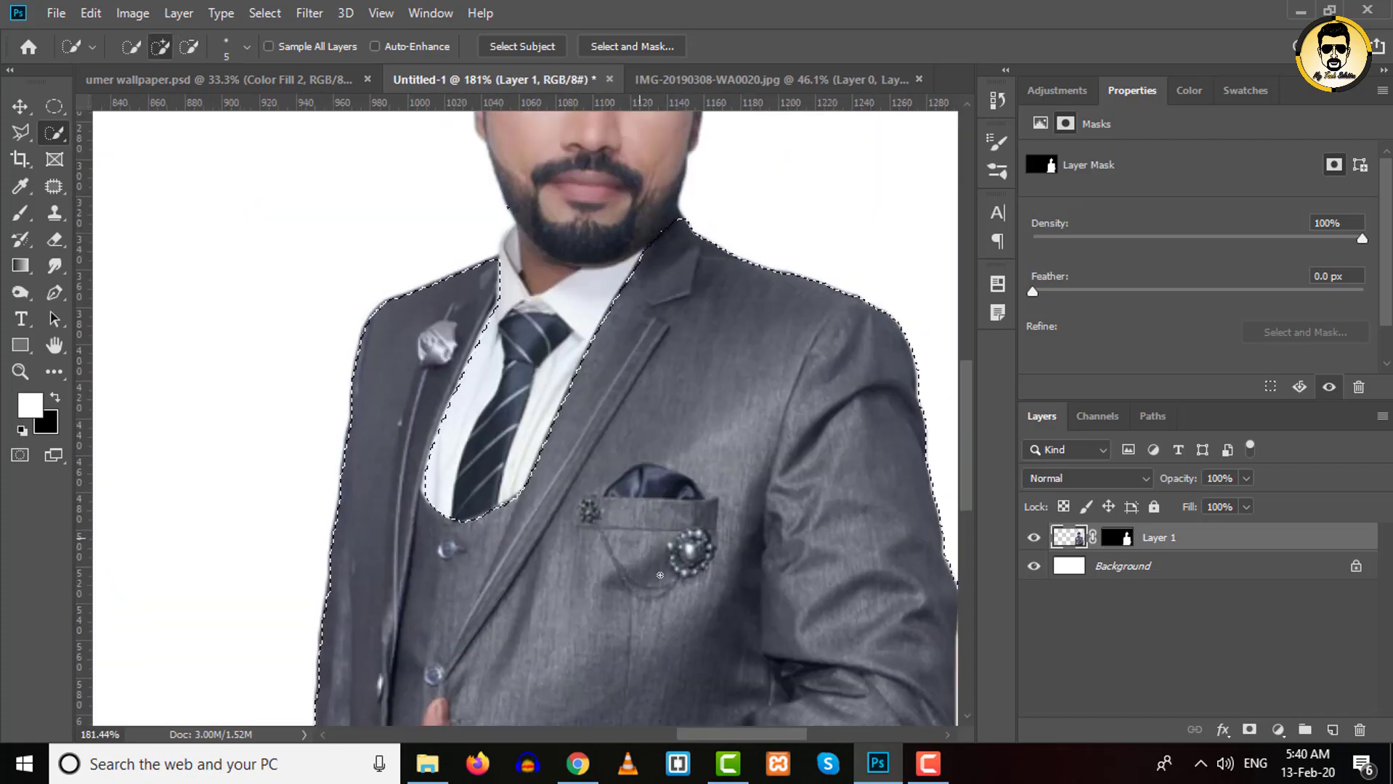
{"action": "scroll", "coordinate": [659, 575], "scroll_direction": "up", "scroll_amount": 5}
{"action": "left_click_drag", "start_coordinate": [638, 274], "coordinate": [614, 442]}
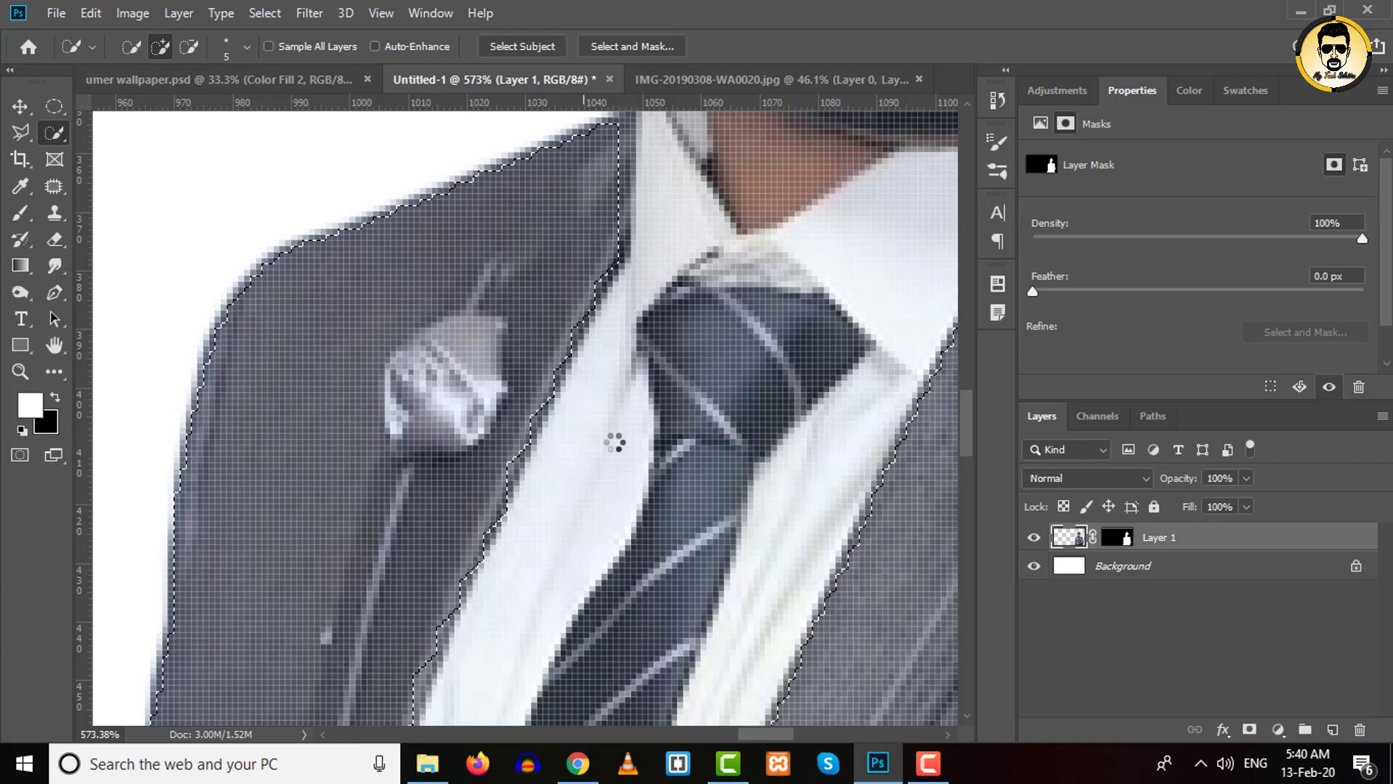
{"action": "key", "text": "ctrl+0"}
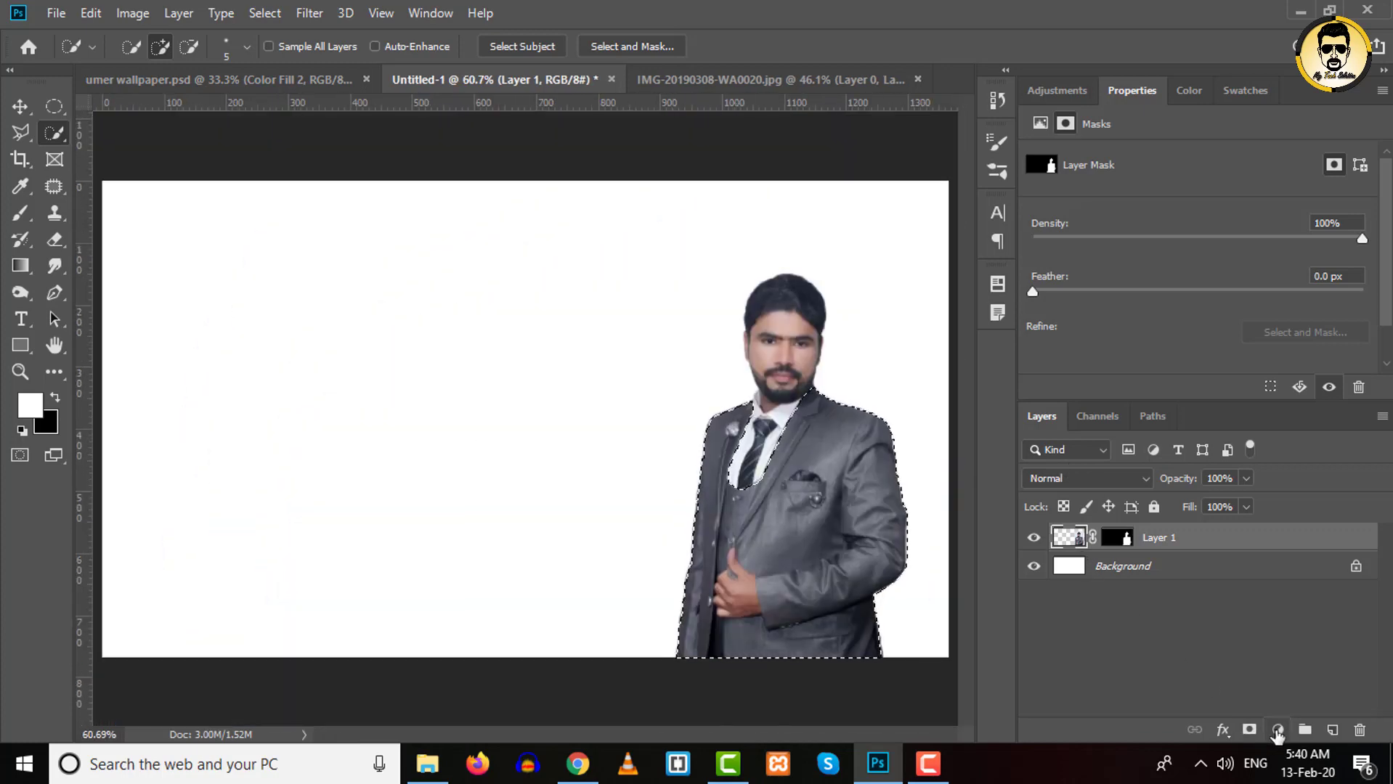
{"action": "left_click", "coordinate": [1278, 735]}
Add a solid ff0000 red fill layer over the selected suit
{"action": "left_click", "coordinate": [1263, 365]}
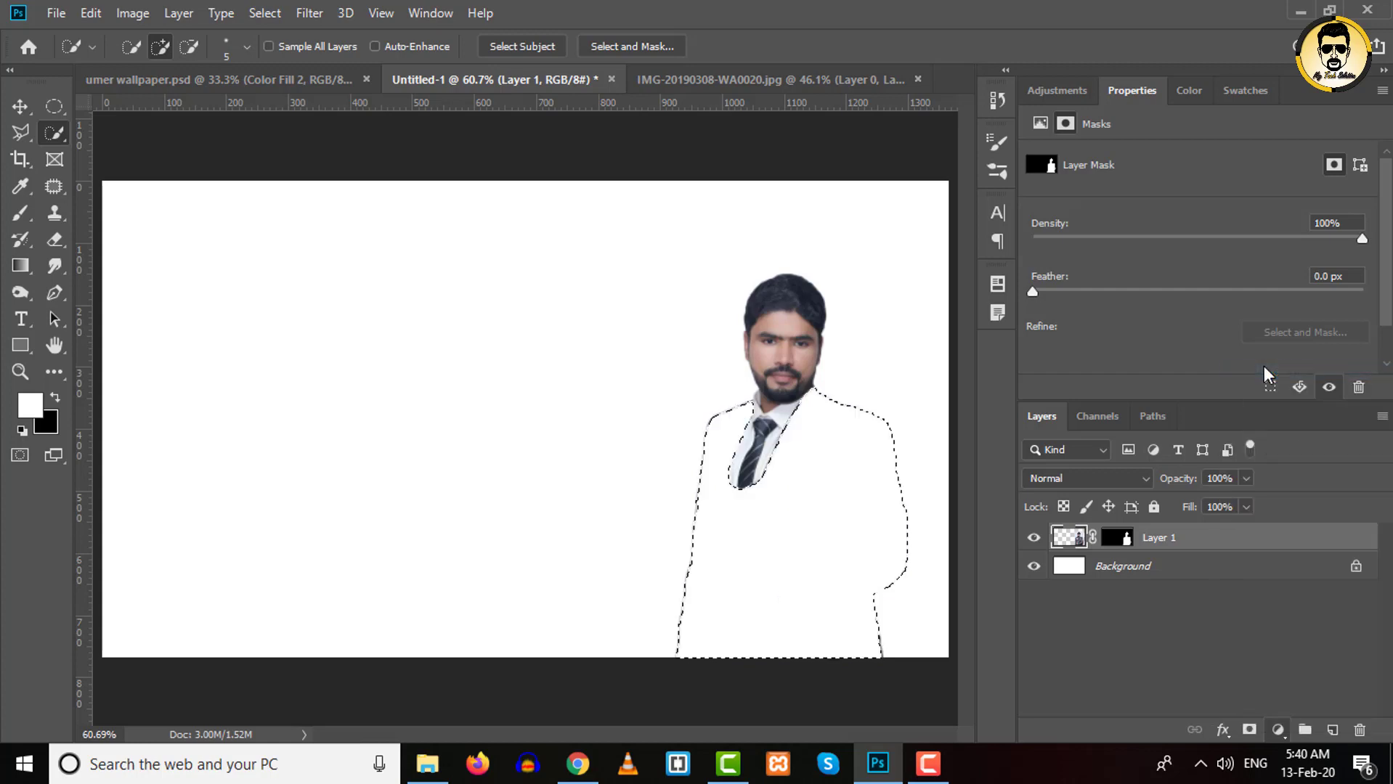
{"action": "mouse_move", "coordinate": [1102, 312]}
{"action": "left_mouse_down"}
{"action": "mouse_move", "coordinate": [508, 211]}
{"action": "mouse_move", "coordinate": [518, 270]}
{"action": "left_mouse_up"}
{"action": "type", "text": "ff"}
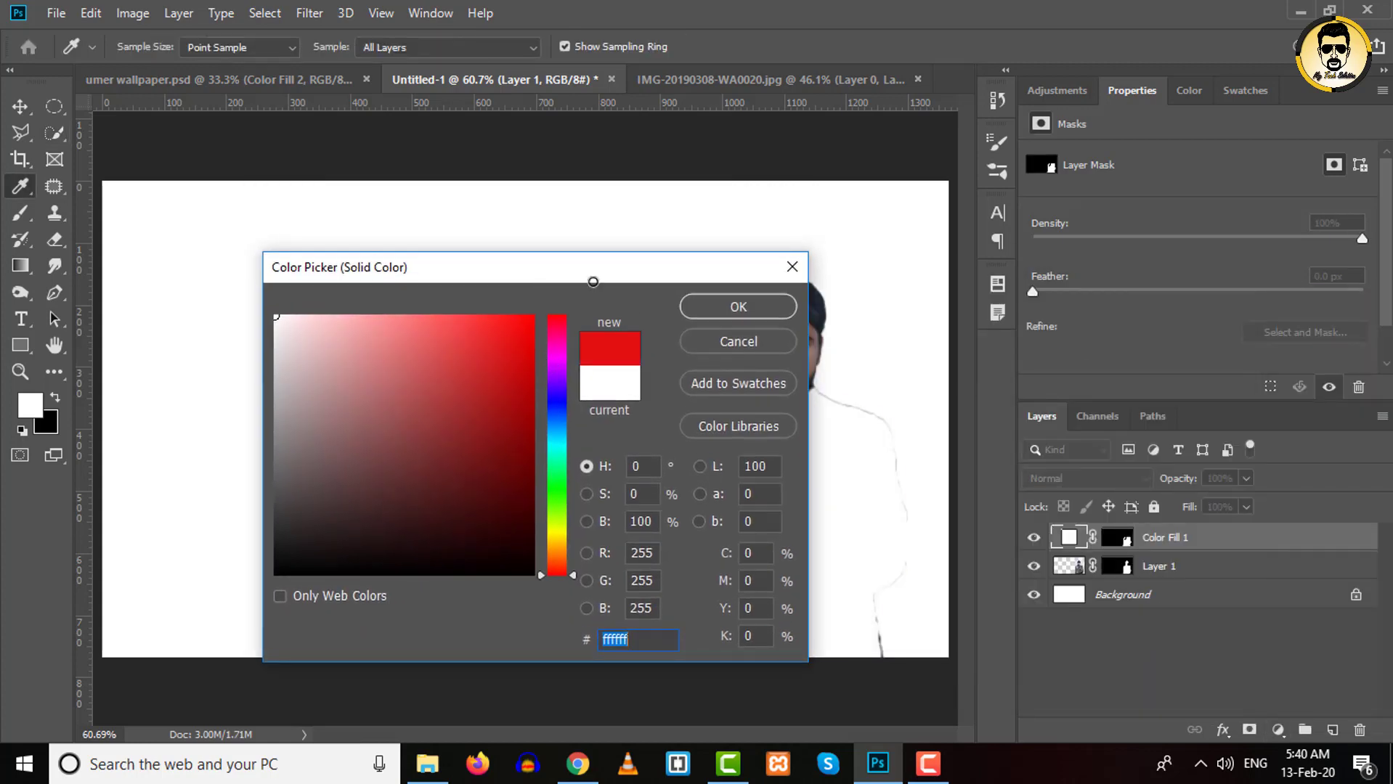
{"action": "type", "text": "0000w"}
{"action": "key", "text": "Return"}
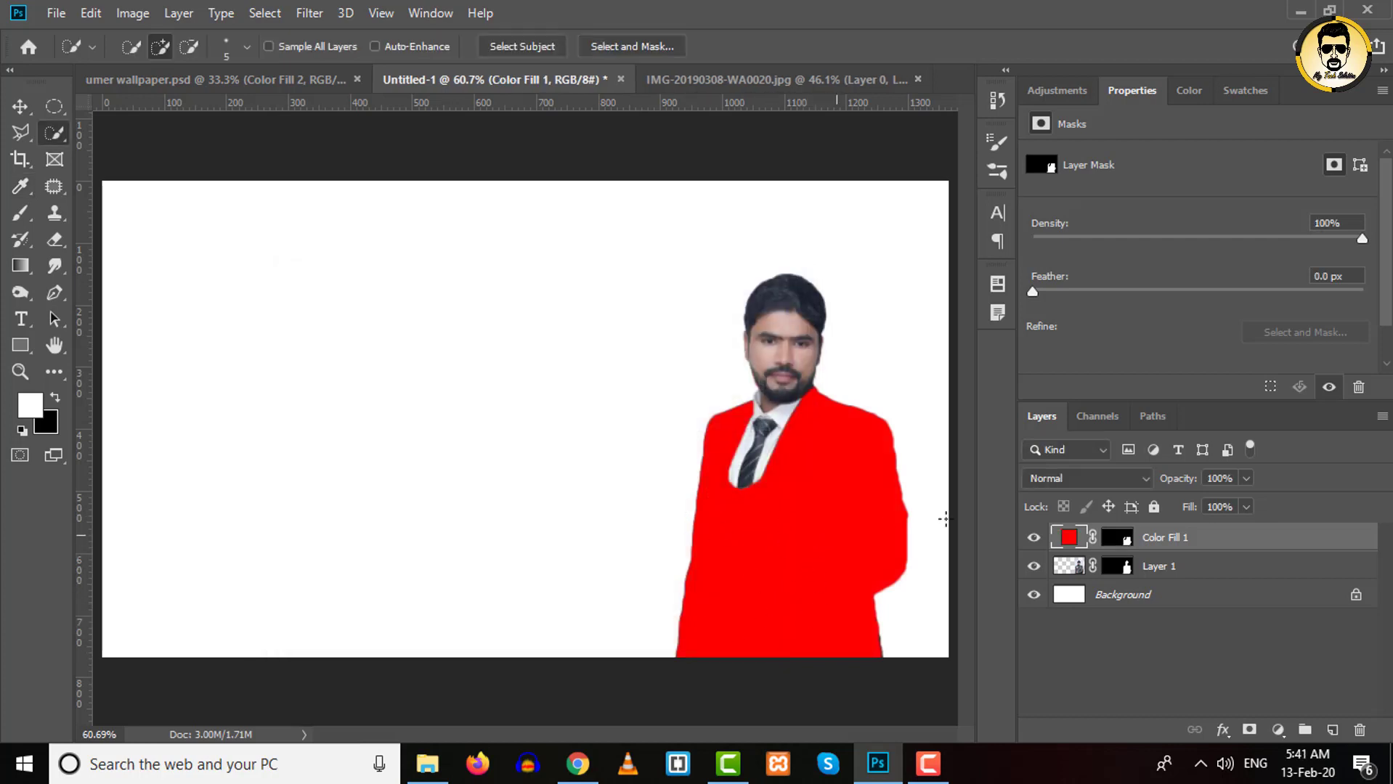
Set the red fill layer to Multiply blending at 100% opacity
{"action": "left_click", "coordinate": [1100, 478]}
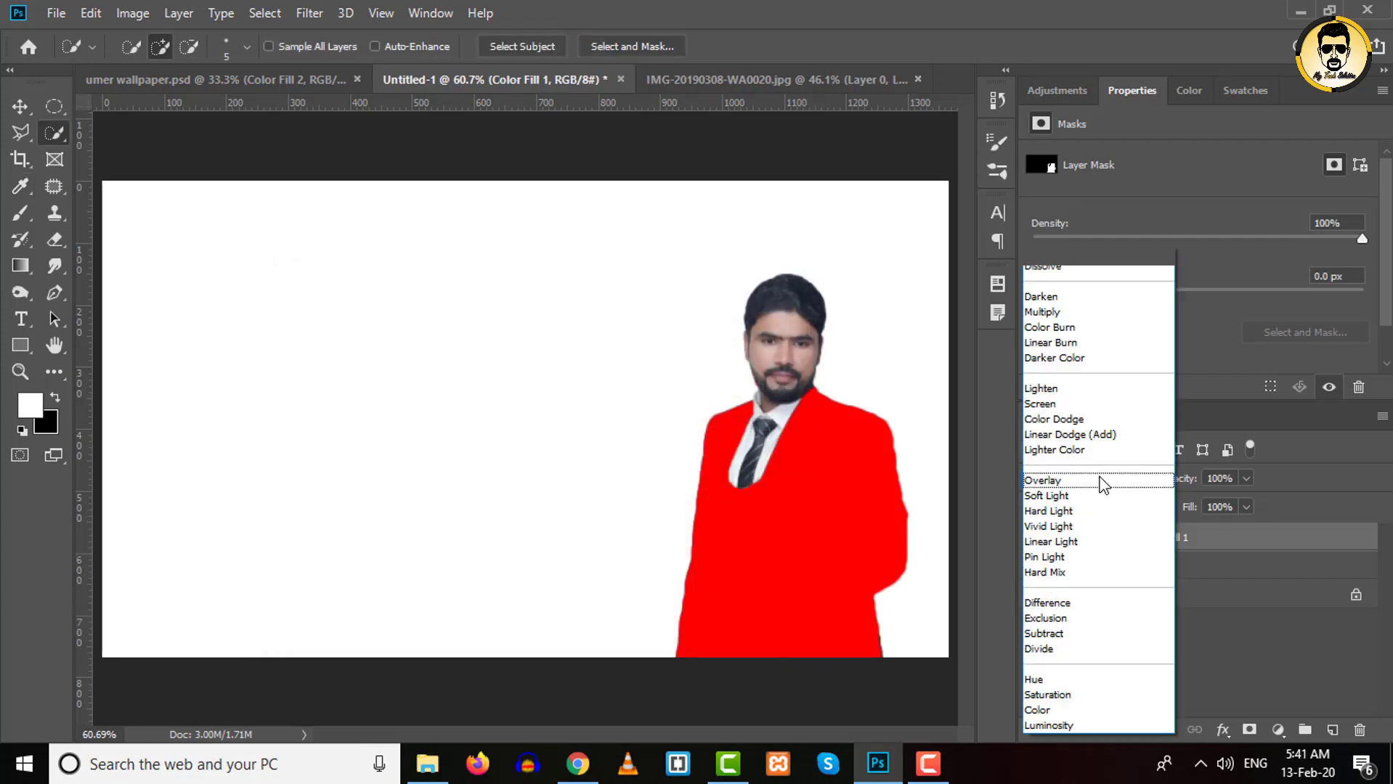
{"action": "left_click", "coordinate": [1054, 312]}
{"action": "type", "text": "80"}
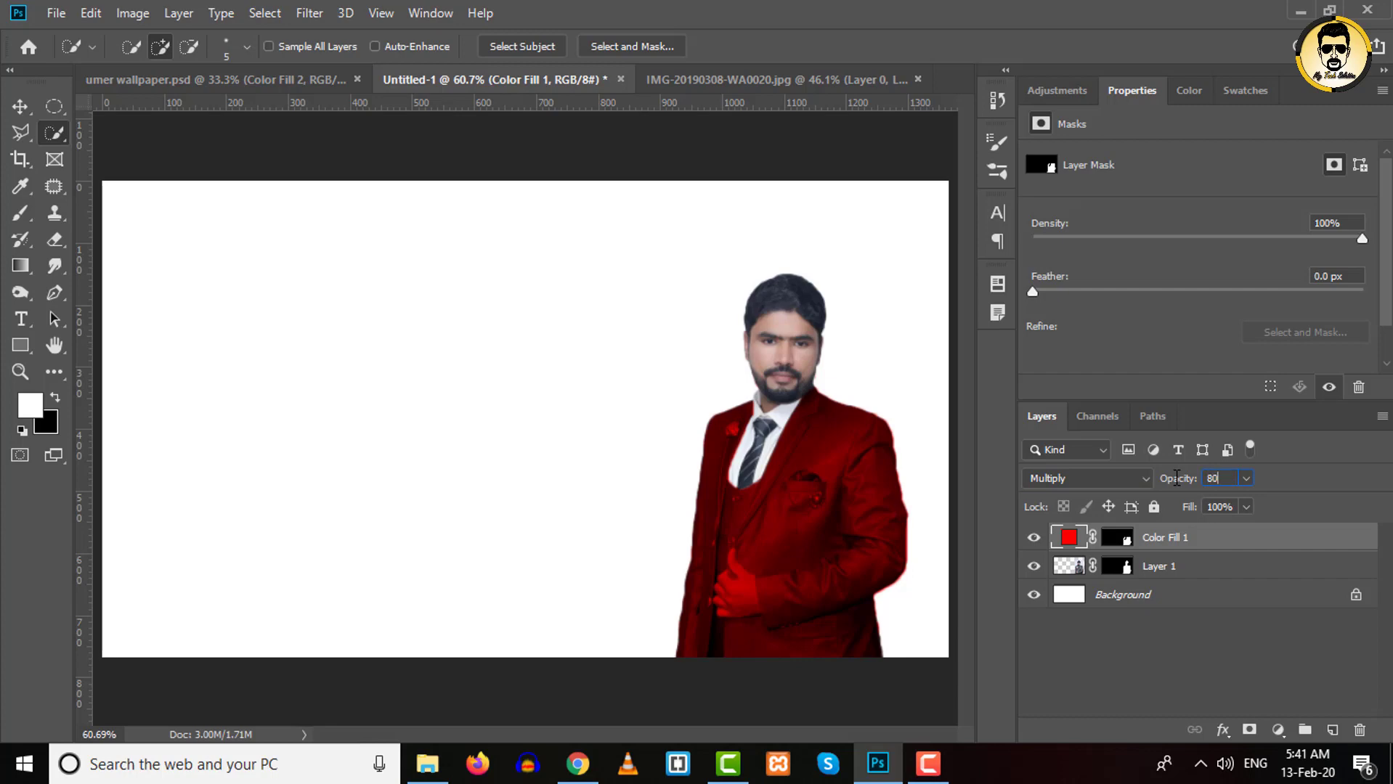
{"action": "key", "text": "Return"}
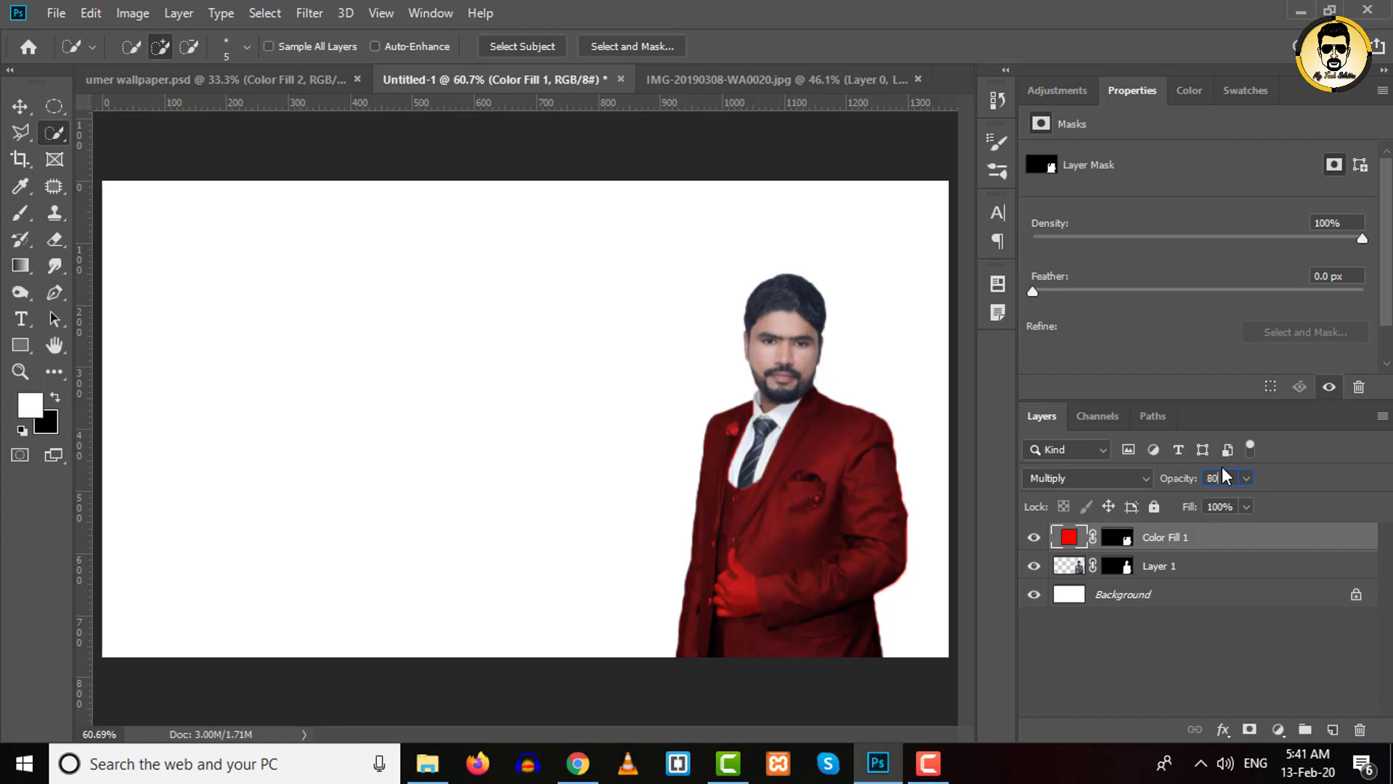
{"action": "type", "text": "0"}
{"action": "key", "text": "Return"}
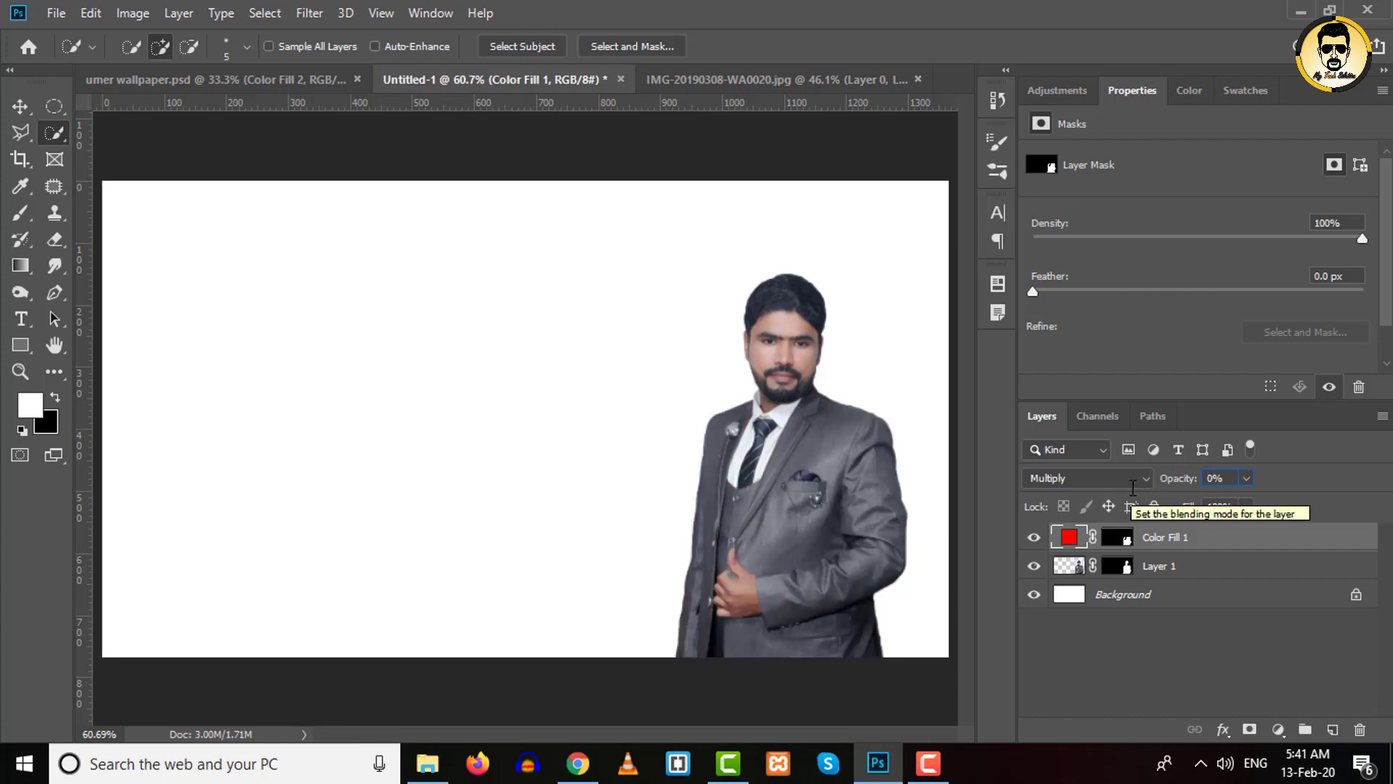
{"action": "type", "text": "10"}
{"action": "key", "text": "Return"}
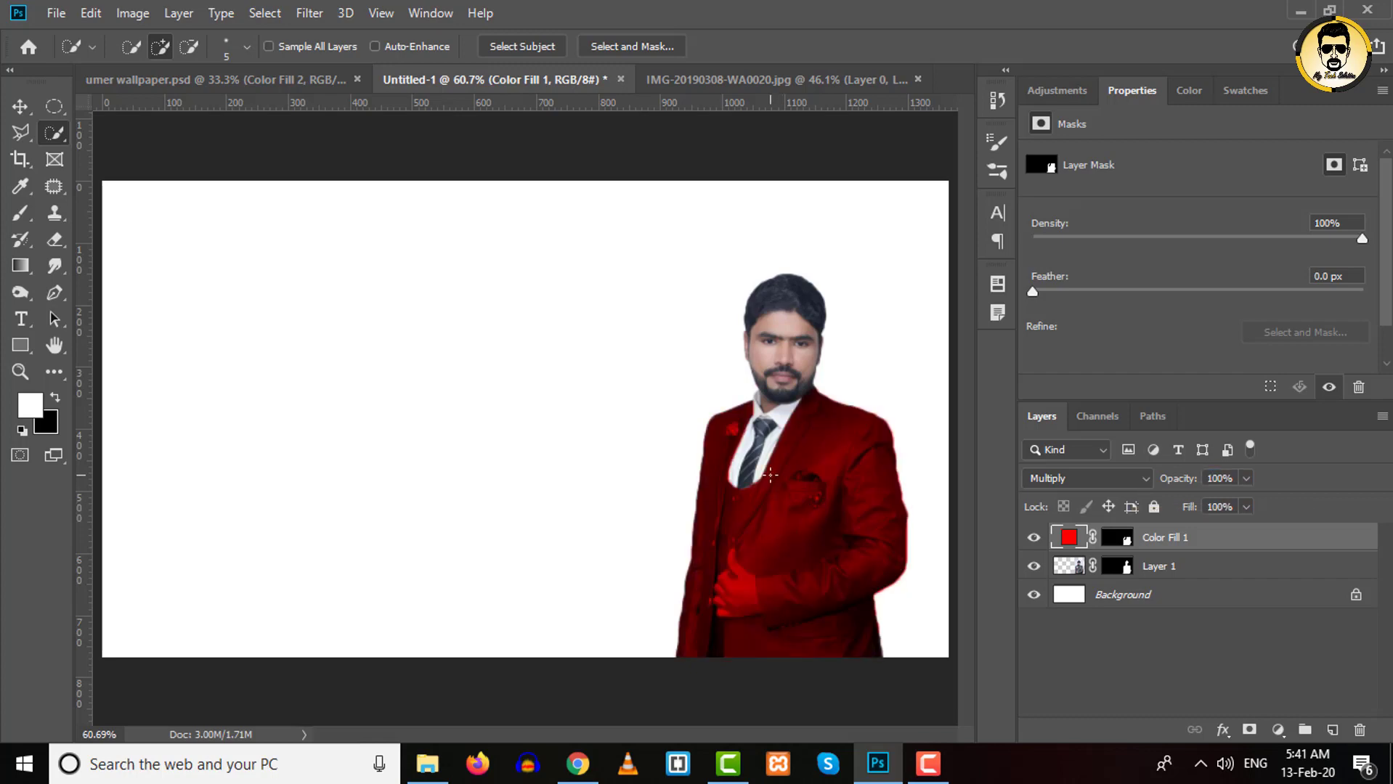
Select the red fill's mask and brush over the hand to restore its skin tone
{"action": "scroll", "coordinate": [808, 566], "scroll_direction": "up", "scroll_amount": 1}
{"action": "scroll", "coordinate": [814, 544], "scroll_direction": "up", "scroll_amount": 2}
{"action": "scroll", "coordinate": [802, 553], "scroll_direction": "up", "scroll_amount": 2}
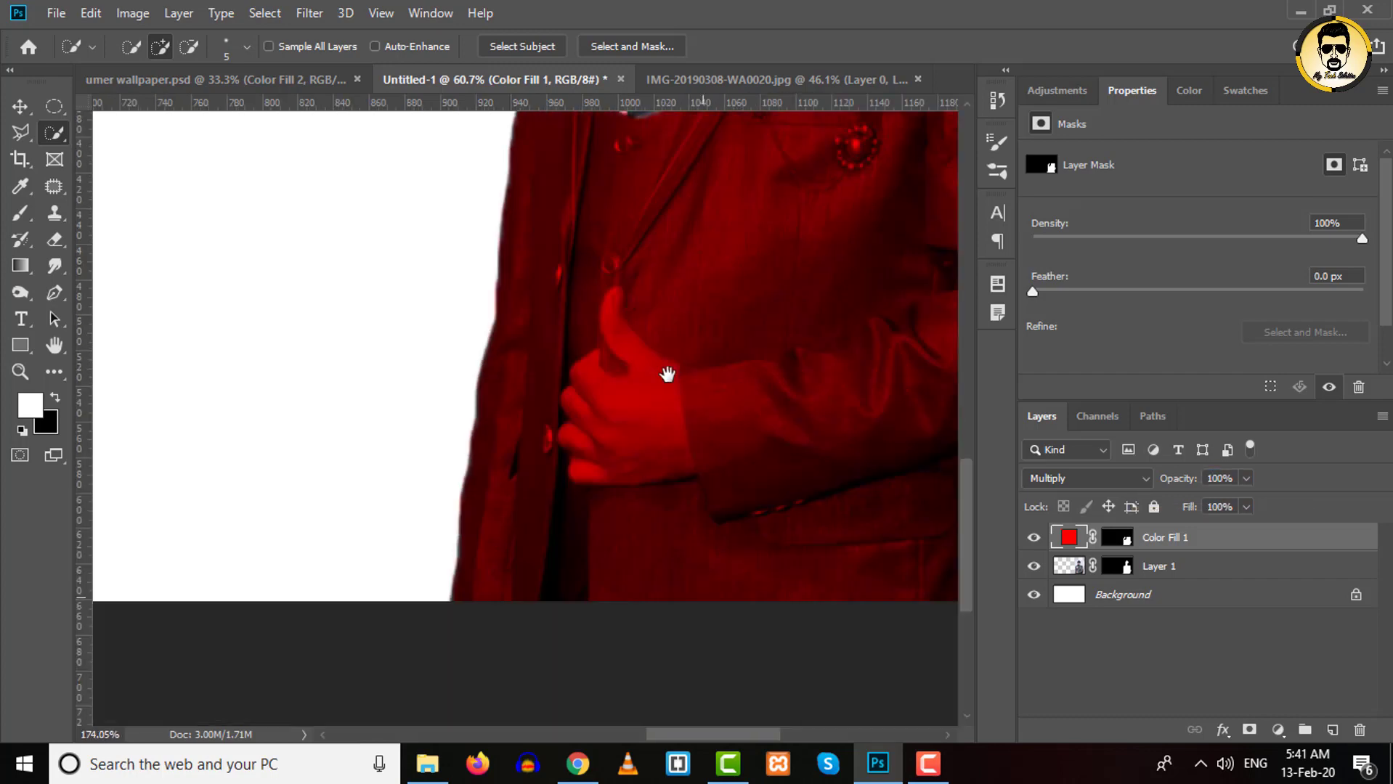
{"action": "scroll", "coordinate": [668, 369], "scroll_direction": "up", "scroll_amount": 2}
{"action": "left_click_drag", "start_coordinate": [675, 408], "coordinate": [673, 519]}
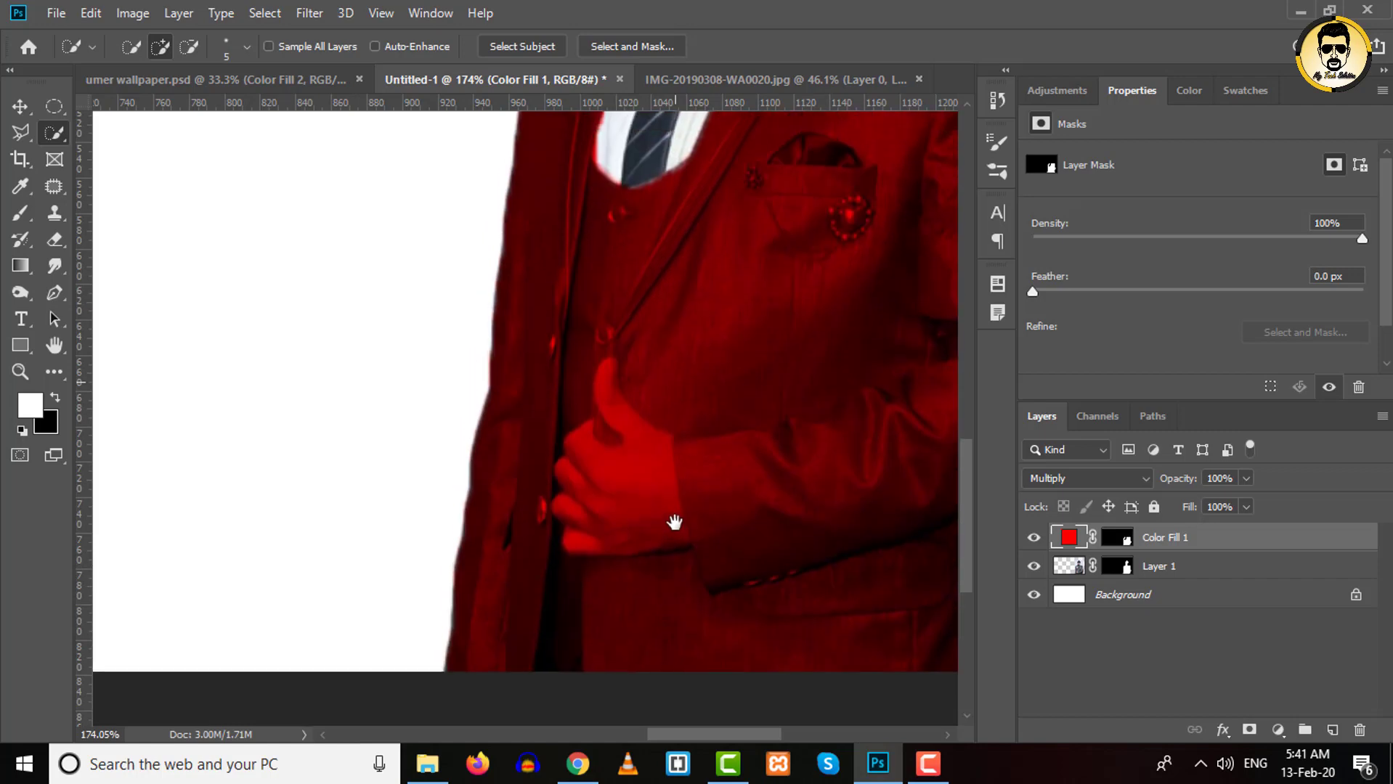
{"action": "left_click", "coordinate": [1115, 543]}
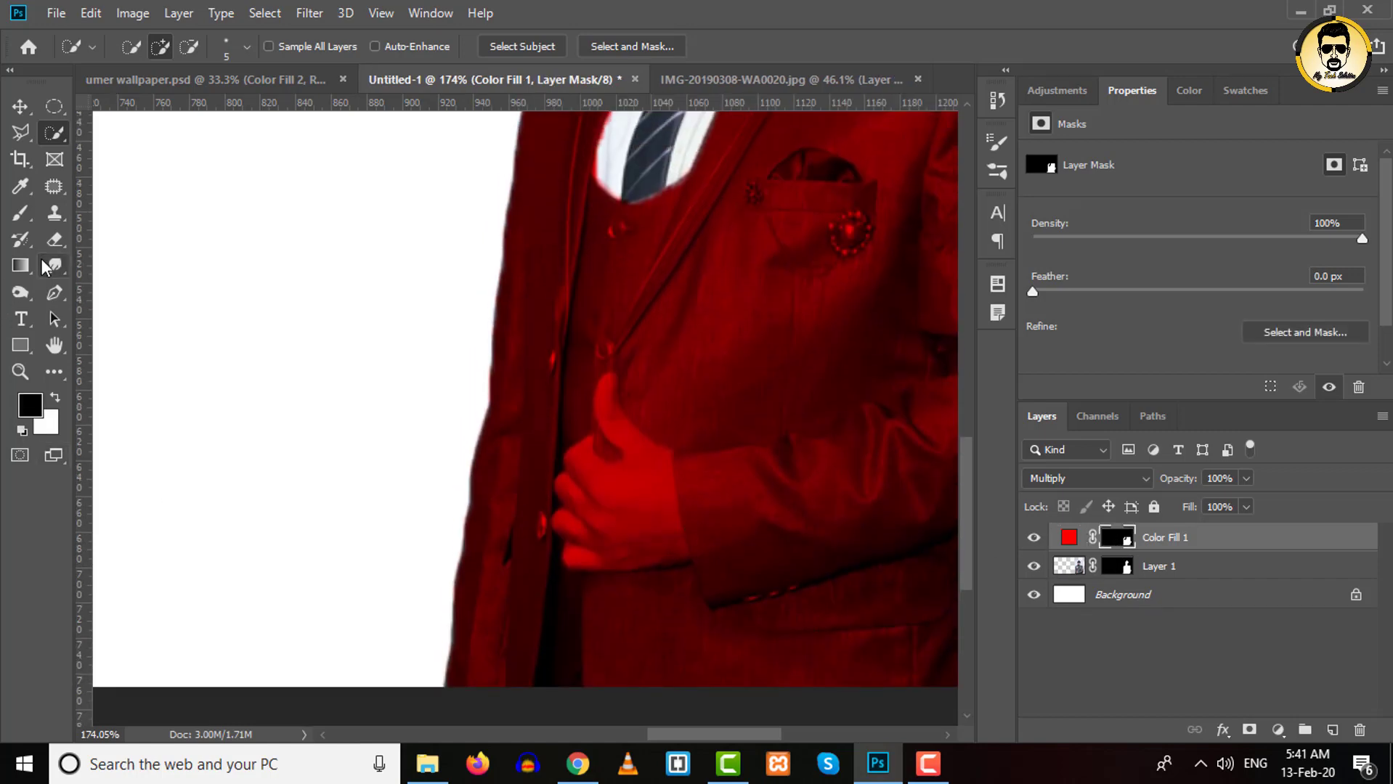
{"action": "left_click", "coordinate": [20, 213]}
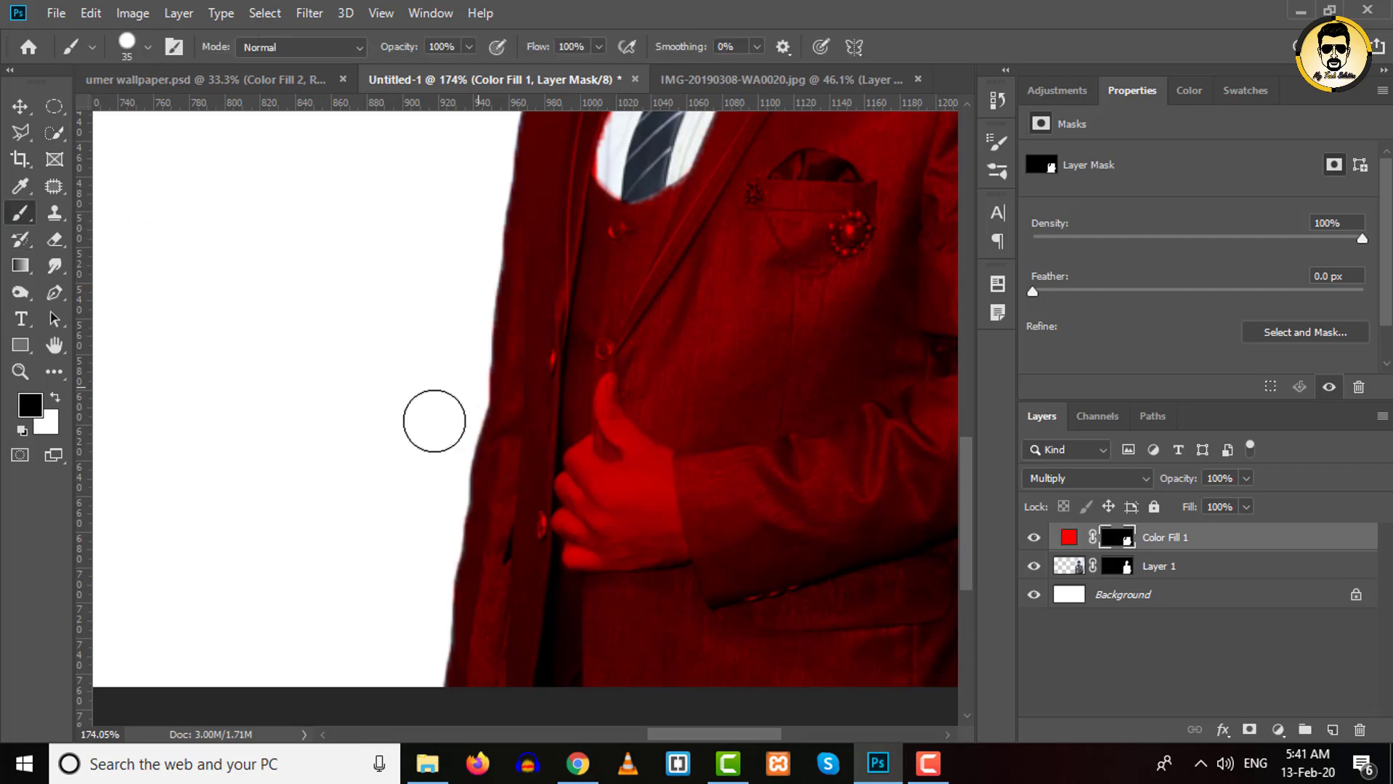
{"action": "mouse_move", "coordinate": [641, 517]}
{"action": "left_mouse_down"}
{"action": "mouse_move", "coordinate": [621, 505]}
{"action": "mouse_move", "coordinate": [620, 519]}
{"action": "mouse_move", "coordinate": [603, 520]}
{"action": "left_mouse_up"}
{"action": "key", "text": "x"}
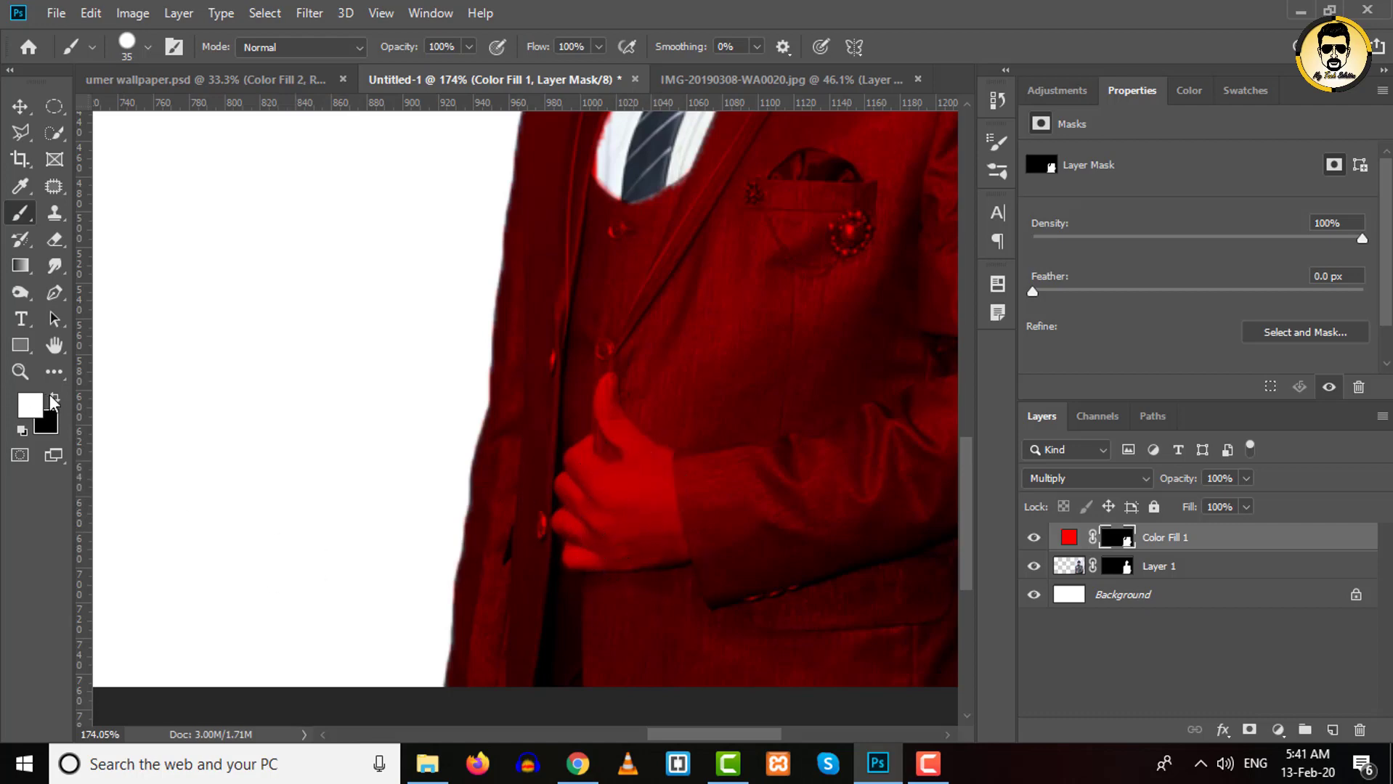
{"action": "left_click", "coordinate": [53, 398]}
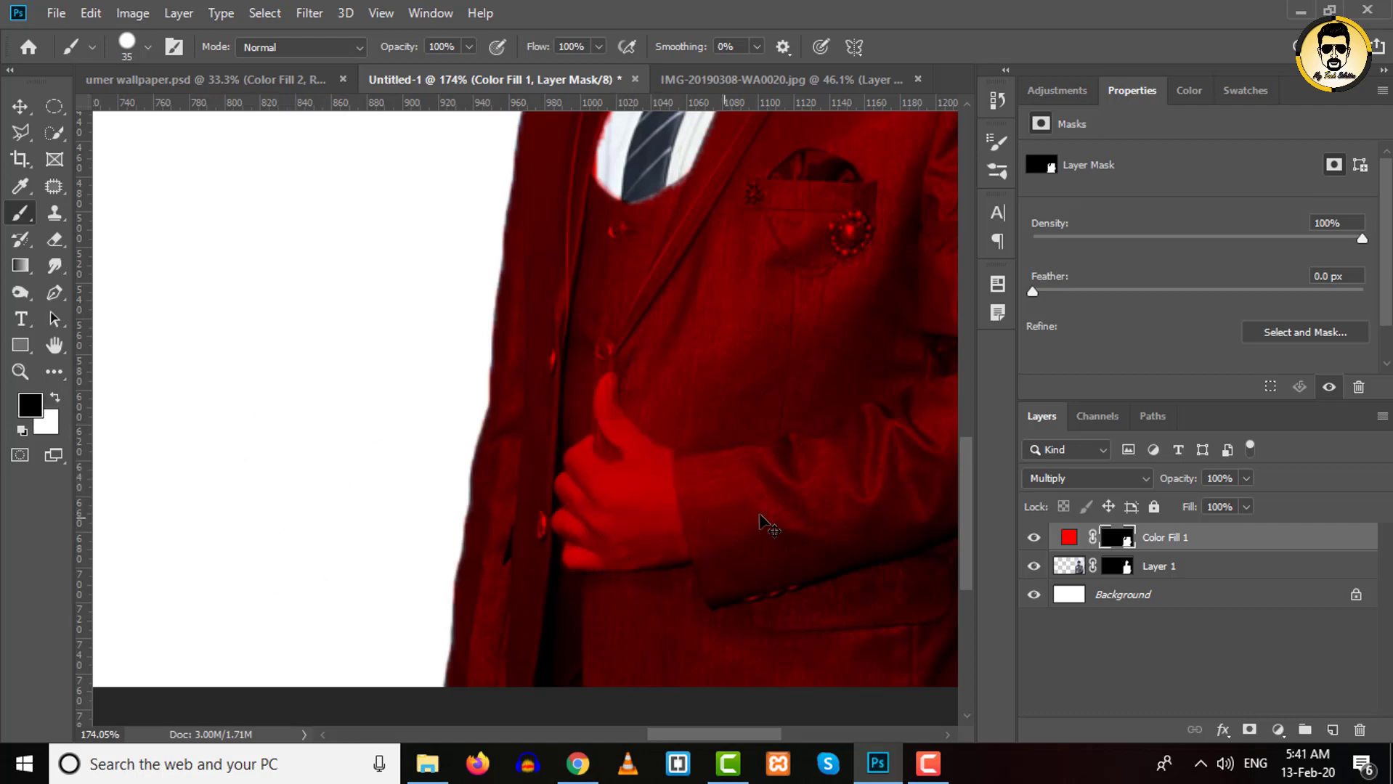
With a smaller brush, paint the pocket square back to grey on the mask
{"action": "scroll", "coordinate": [787, 501], "scroll_direction": "down", "scroll_amount": 5}
{"action": "scroll", "coordinate": [796, 463], "scroll_direction": "up", "scroll_amount": 5}
{"action": "scroll", "coordinate": [792, 467], "scroll_direction": "up", "scroll_amount": 1}
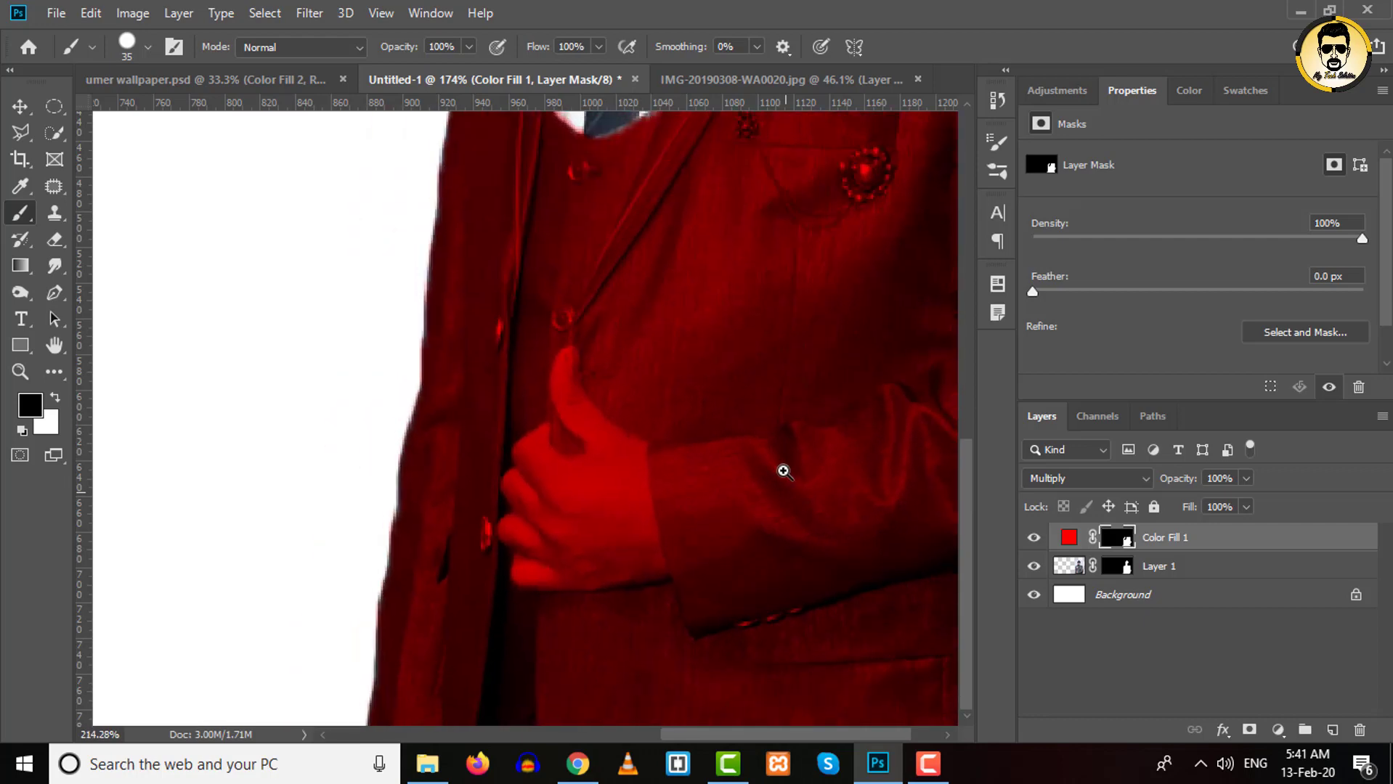
{"action": "mouse_move", "coordinate": [758, 432]}
{"action": "left_mouse_down"}
{"action": "mouse_move", "coordinate": [401, 541]}
{"action": "mouse_move", "coordinate": [529, 597]}
{"action": "mouse_move", "coordinate": [634, 488]}
{"action": "mouse_move", "coordinate": [598, 481]}
{"action": "left_mouse_up"}
{"action": "left_click_drag", "start_coordinate": [755, 298], "coordinate": [724, 461]}
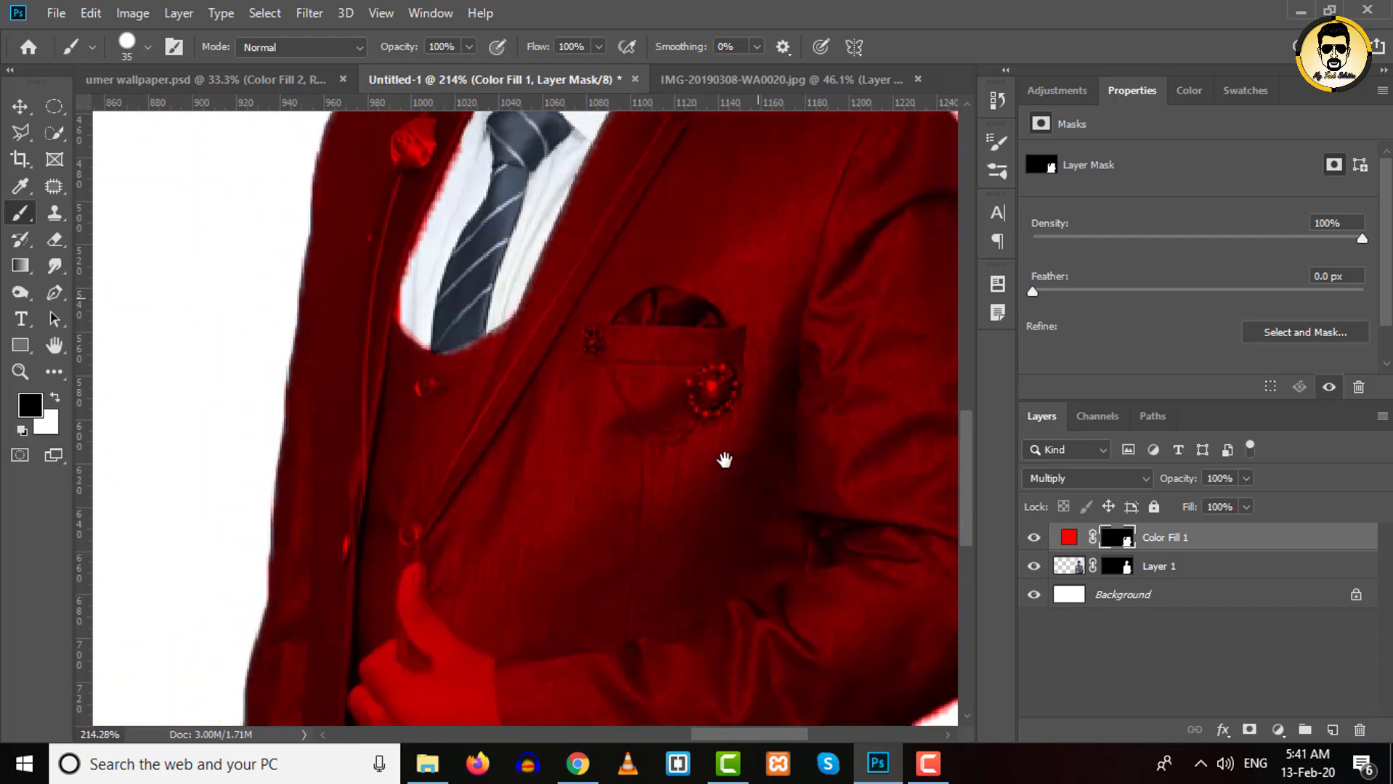
{"action": "scroll", "coordinate": [683, 324], "scroll_direction": "up", "scroll_amount": 1}
{"action": "left_click_drag", "start_coordinate": [659, 263], "coordinate": [522, 425]}
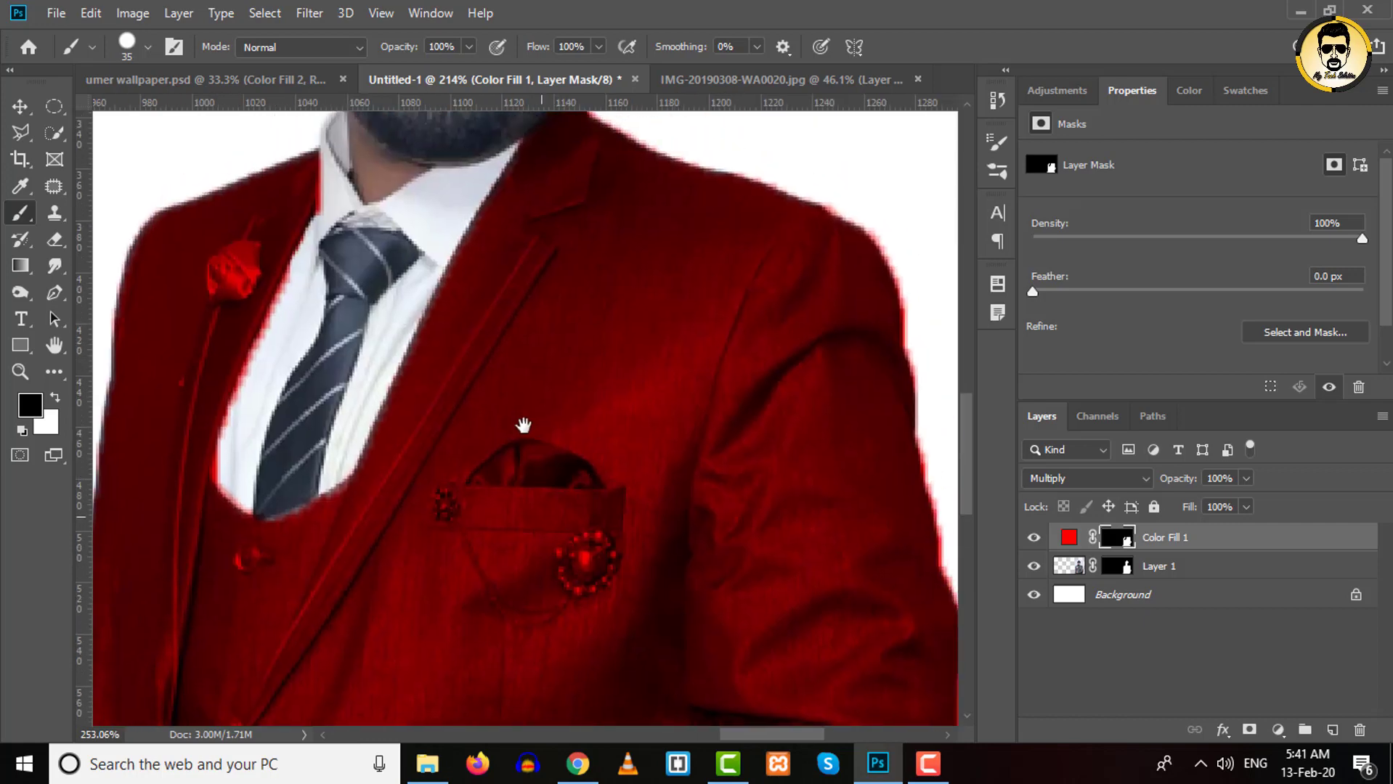
{"action": "key", "text": "bracketleft"}
{"action": "key", "text": "bracketleft"}
{"action": "key", "text": "bracketleft"}
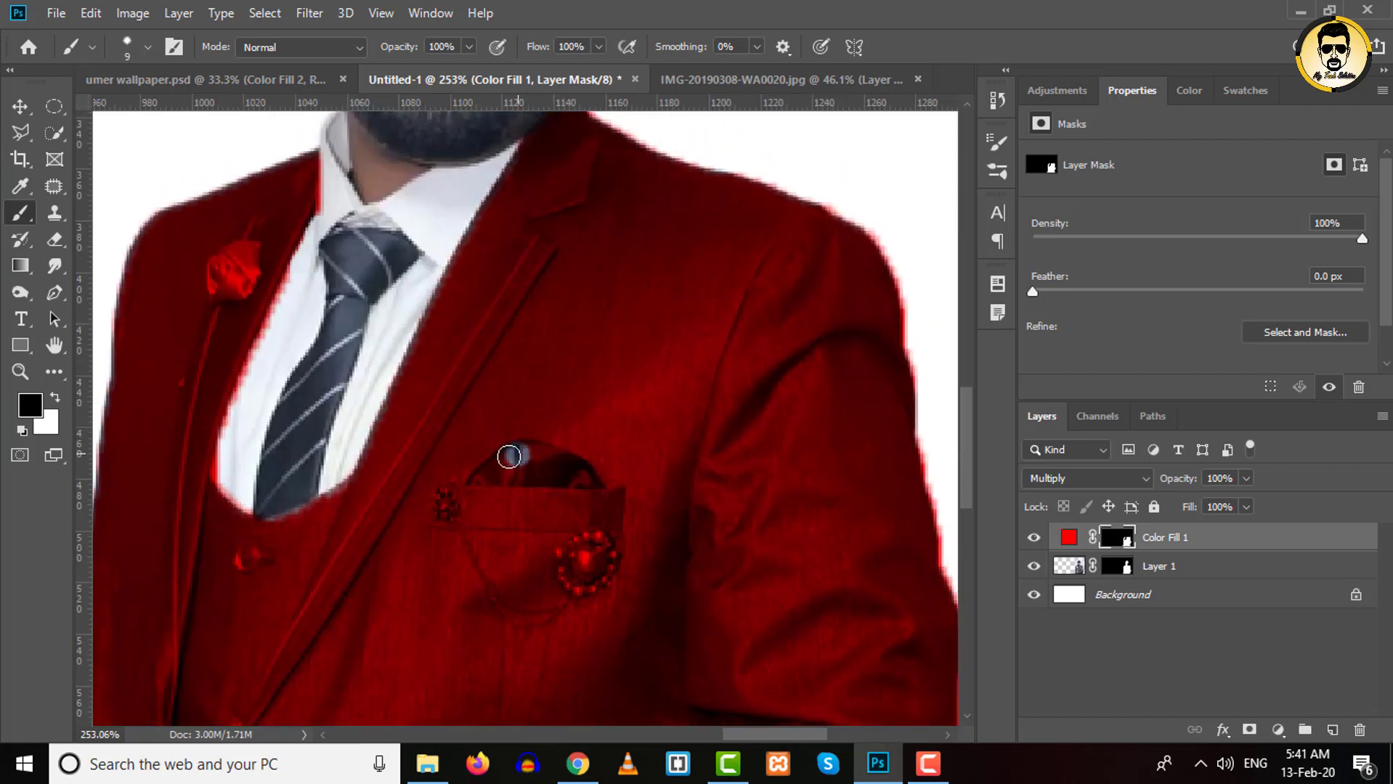
{"action": "scroll", "coordinate": [486, 478], "scroll_direction": "up", "scroll_amount": 2}
{"action": "key", "text": "bracketleft"}
{"action": "key", "text": "bracketleft"}
{"action": "key", "text": "bracketleft"}
{"action": "mouse_move", "coordinate": [508, 465]}
{"action": "left_mouse_down"}
{"action": "mouse_move", "coordinate": [552, 436]}
{"action": "mouse_move", "coordinate": [450, 486]}
{"action": "mouse_move", "coordinate": [575, 493]}
{"action": "mouse_move", "coordinate": [479, 504]}
{"action": "left_mouse_up"}
{"action": "key", "text": "bracketleft"}
{"action": "key", "text": "bracketleft"}
{"action": "key", "text": "bracketleft"}
{"action": "left_click_drag", "start_coordinate": [343, 497], "coordinate": [404, 494]}
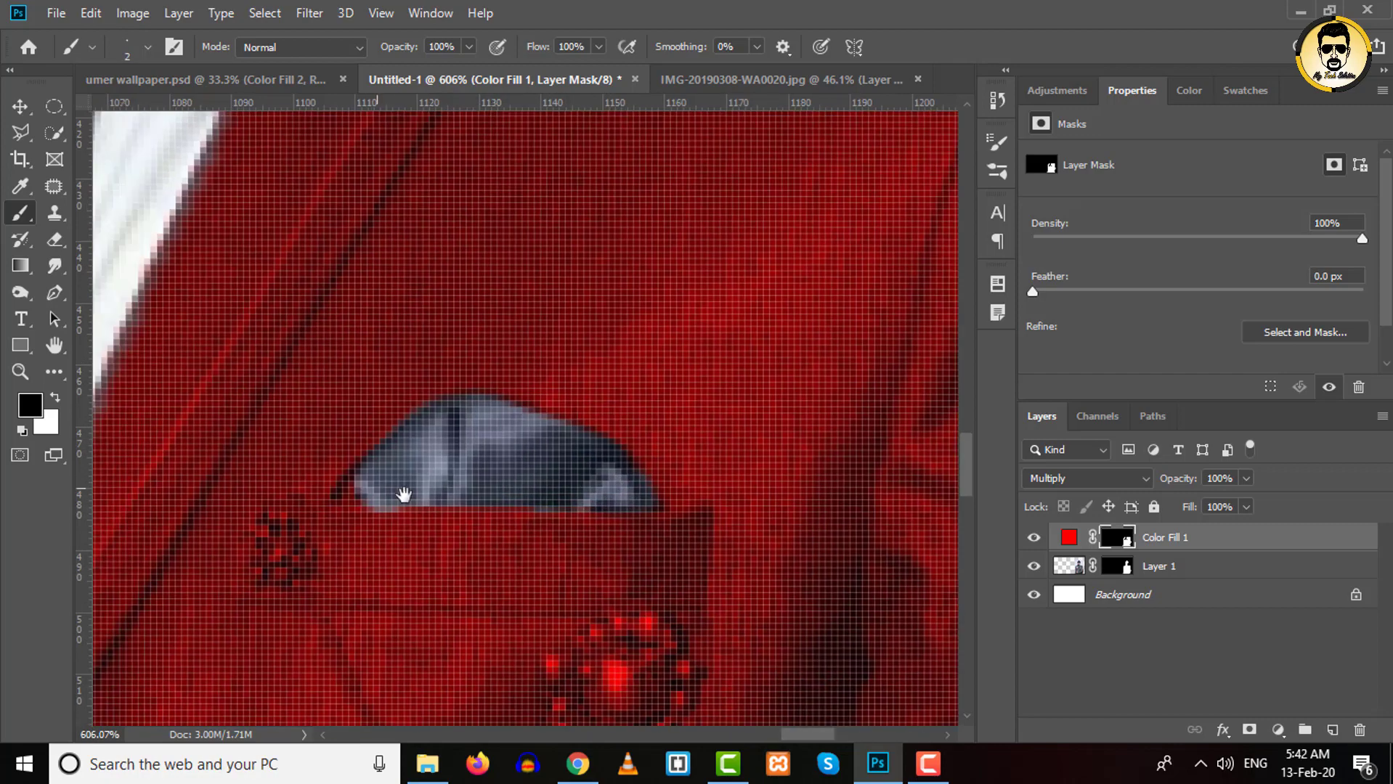
Restore the grey button, the round brooch and its chain on the mask
{"action": "scroll", "coordinate": [485, 499], "scroll_direction": "down", "scroll_amount": 1}
{"action": "mouse_move", "coordinate": [498, 465]}
{"action": "left_mouse_down"}
{"action": "mouse_move", "coordinate": [552, 432]}
{"action": "mouse_move", "coordinate": [394, 326]}
{"action": "left_mouse_up"}
{"action": "scroll", "coordinate": [523, 453], "scroll_direction": "down", "scroll_amount": 1}
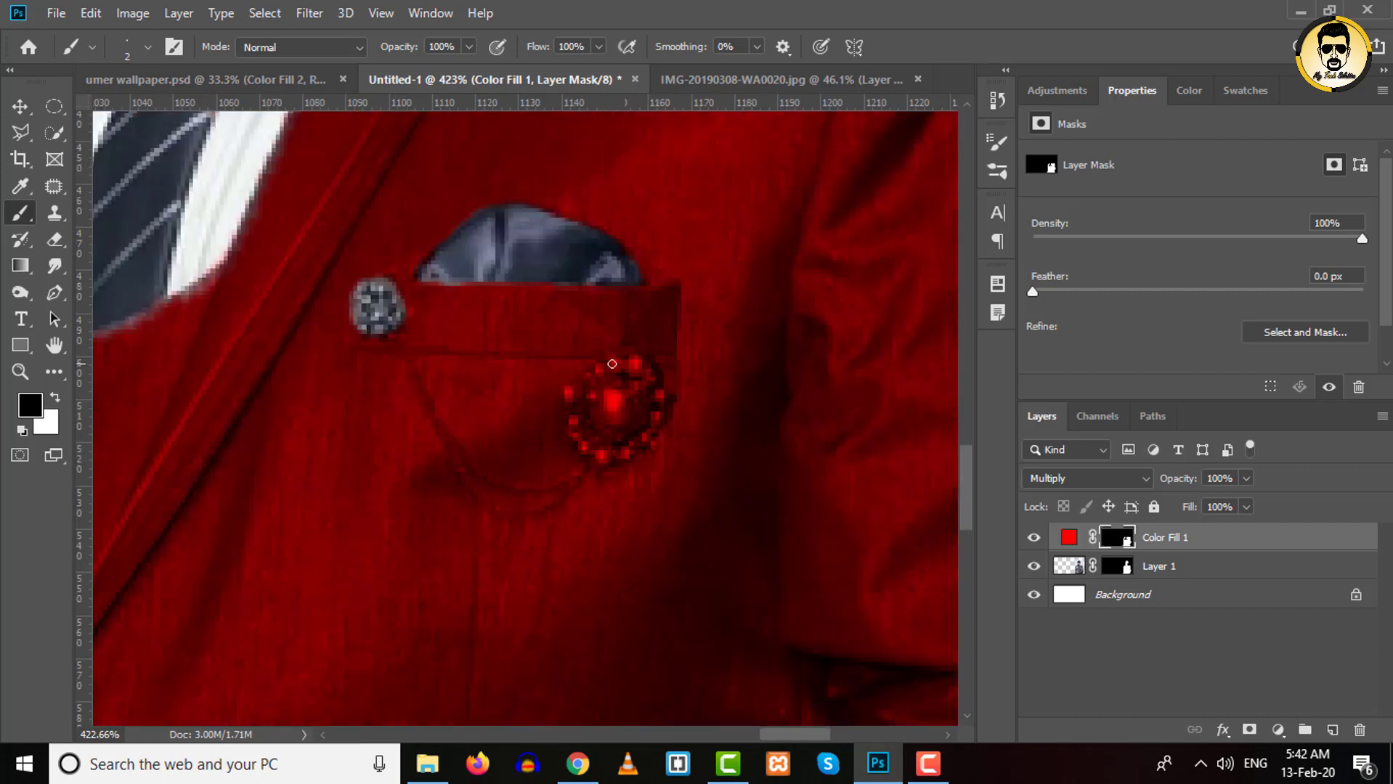
{"action": "key", "text": "bracketright"}
{"action": "key", "text": "bracketright"}
{"action": "key", "text": "bracketright"}
{"action": "left_click_drag", "start_coordinate": [581, 385], "coordinate": [625, 436]}
{"action": "mouse_move", "coordinate": [625, 363]}
{"action": "left_mouse_down"}
{"action": "mouse_move", "coordinate": [654, 451]}
{"action": "mouse_move", "coordinate": [610, 403]}
{"action": "left_mouse_up"}
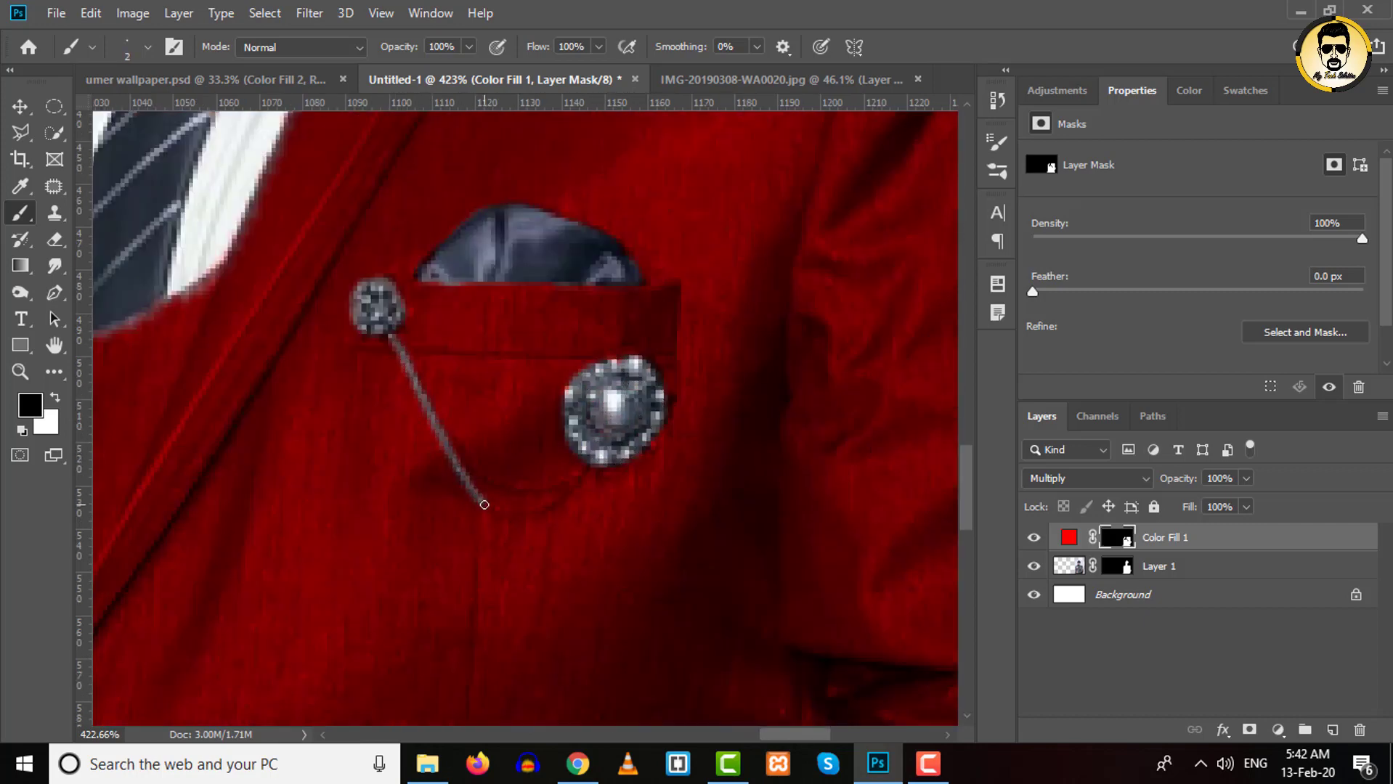
{"action": "left_click_drag", "start_coordinate": [485, 505], "coordinate": [585, 470]}
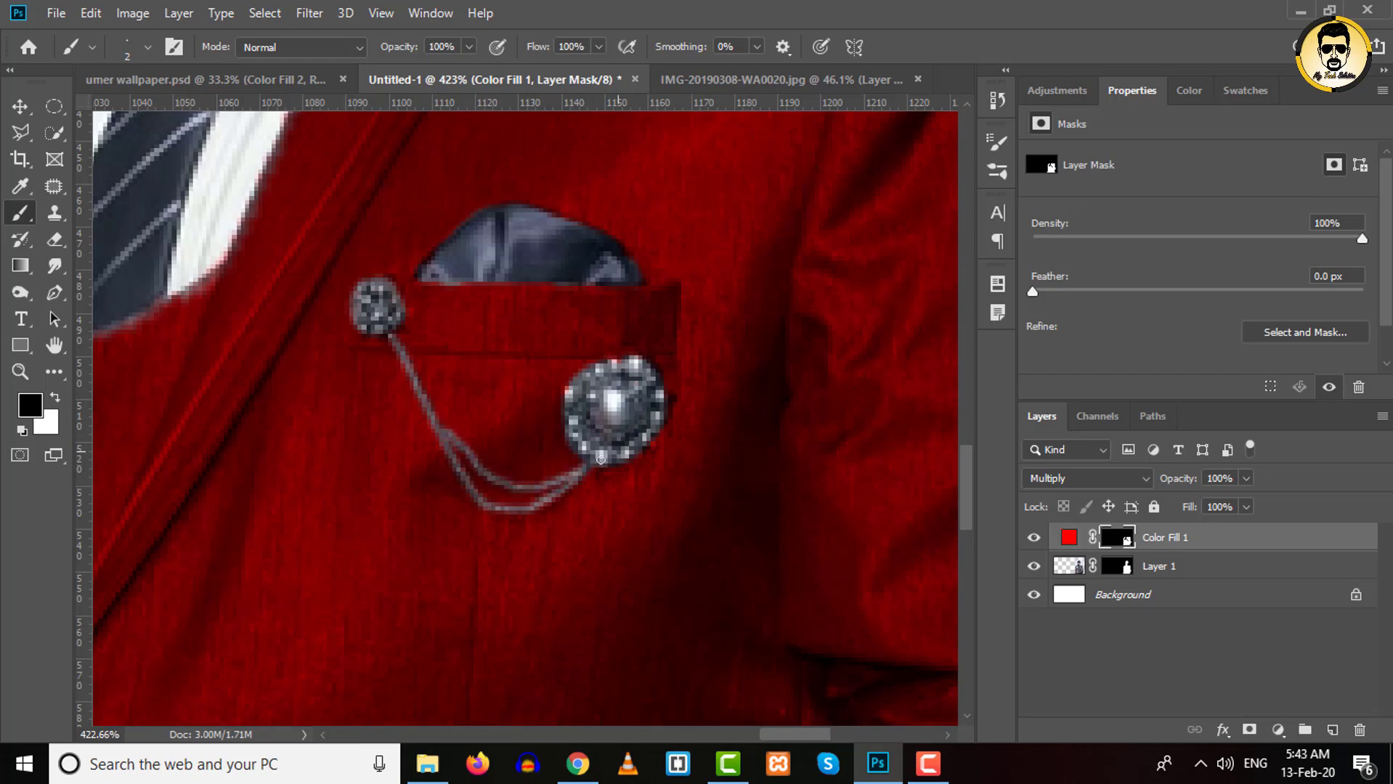
{"action": "scroll", "coordinate": [600, 457], "scroll_direction": "down", "scroll_amount": 1}
{"action": "scroll", "coordinate": [535, 451], "scroll_direction": "down", "scroll_amount": 1}
{"action": "scroll", "coordinate": [592, 571], "scroll_direction": "up", "scroll_amount": 2}
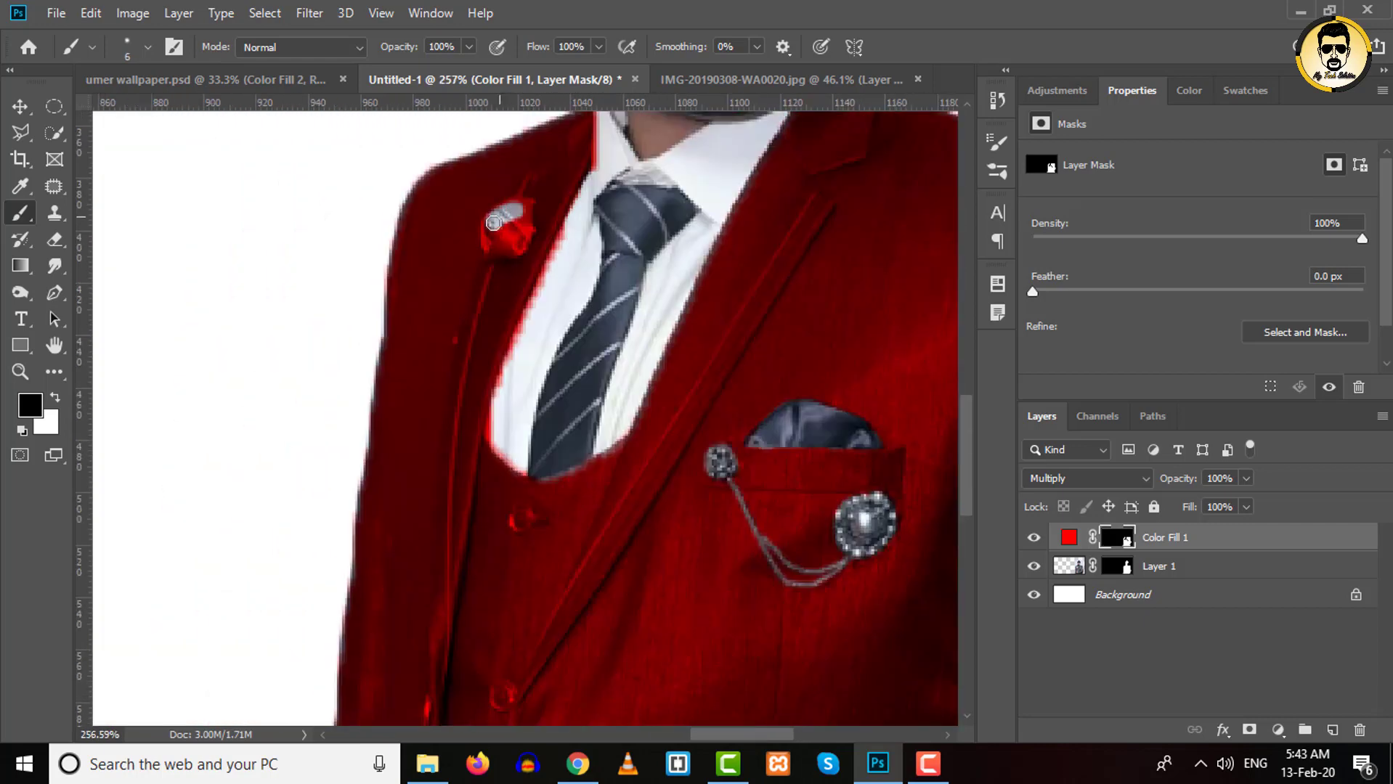
Mask the red fill off the grey lapel pin and the jacket buttons
{"action": "left_click_drag", "start_coordinate": [493, 223], "coordinate": [504, 250]}
{"action": "scroll", "coordinate": [552, 385], "scroll_direction": "up", "scroll_amount": 1}
{"action": "scroll", "coordinate": [565, 393], "scroll_direction": "up", "scroll_amount": 1}
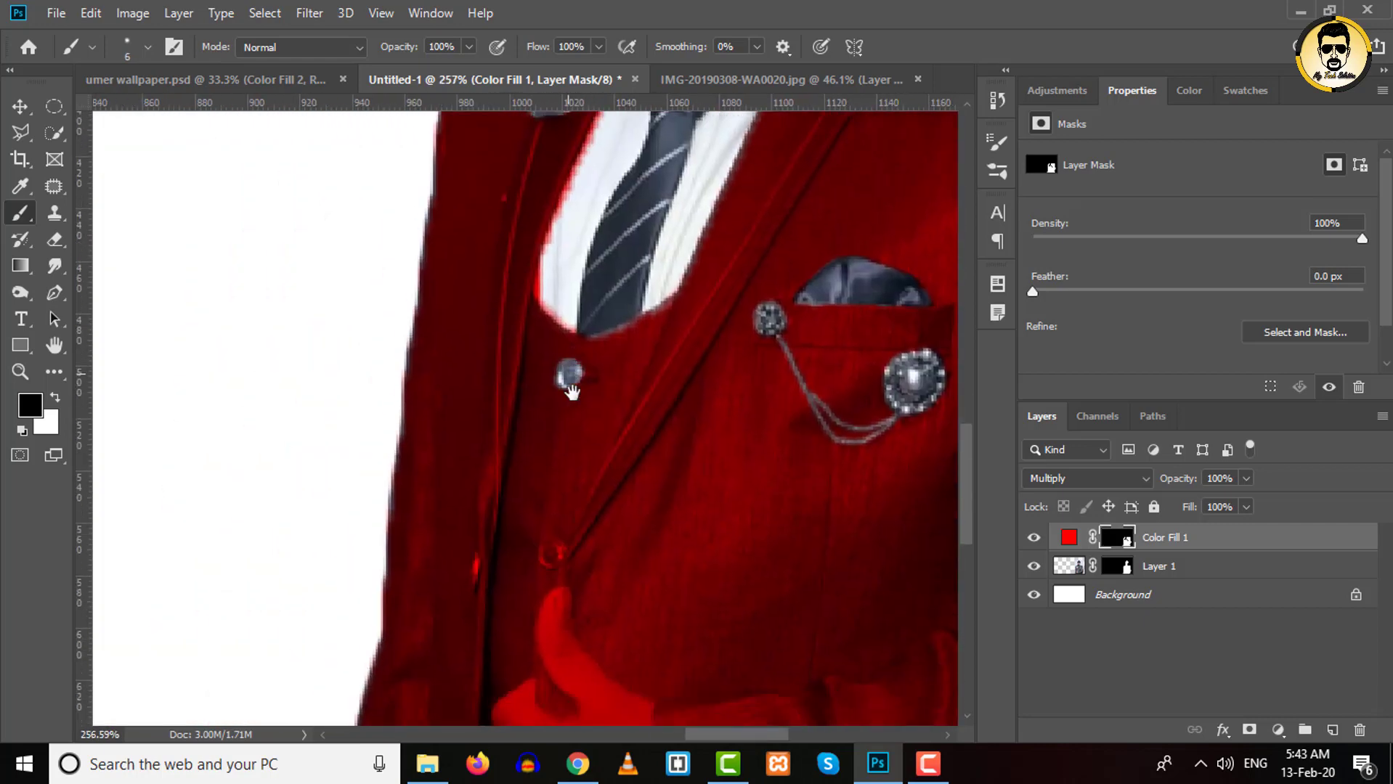
{"action": "scroll", "coordinate": [541, 450], "scroll_direction": "up", "scroll_amount": 1}
{"action": "scroll", "coordinate": [571, 451], "scroll_direction": "up", "scroll_amount": 1}
{"action": "left_click", "coordinate": [571, 451]}
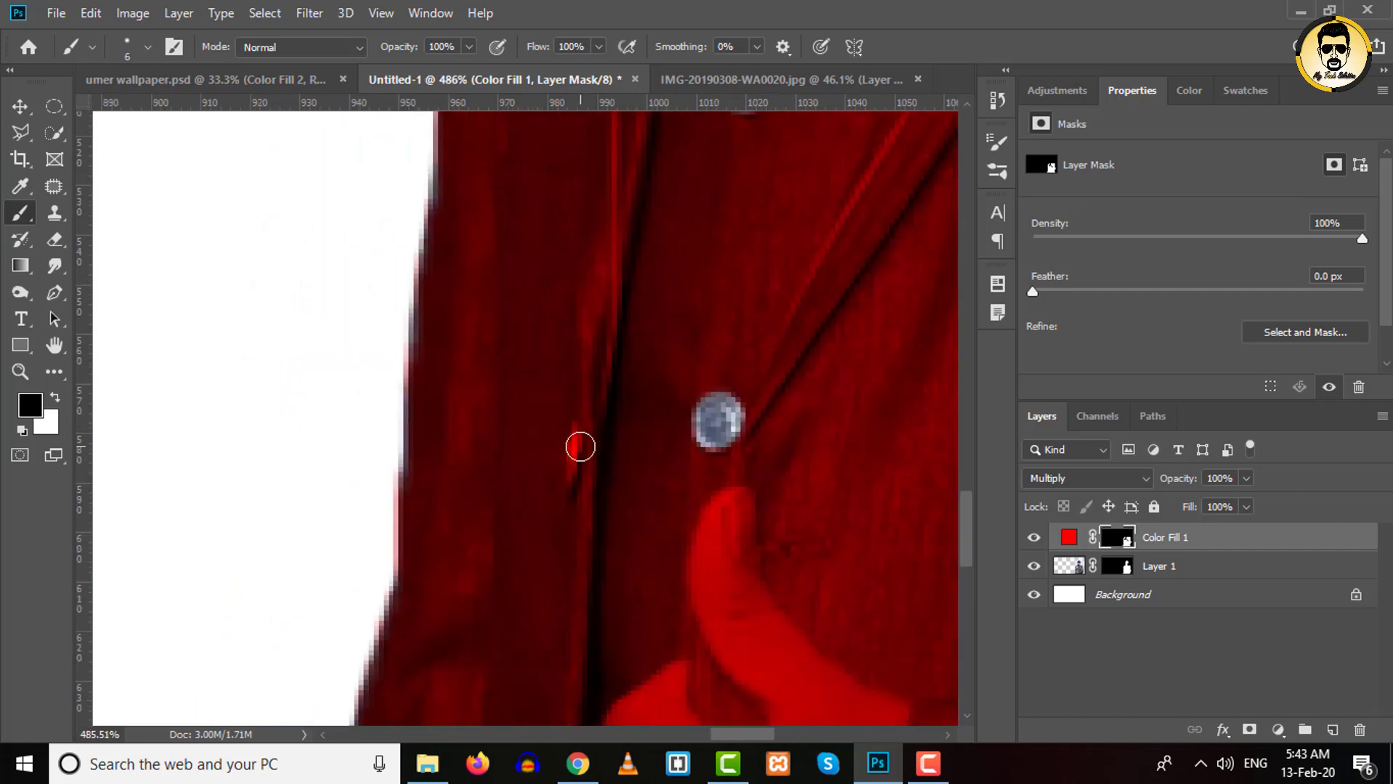
{"action": "left_click_drag", "start_coordinate": [422, 491], "coordinate": [420, 563]}
With a larger brush, paint the red tint off the hand and fingers on the Color Fill 1 mask
{"action": "scroll", "coordinate": [479, 494], "scroll_direction": "down", "scroll_amount": 5}
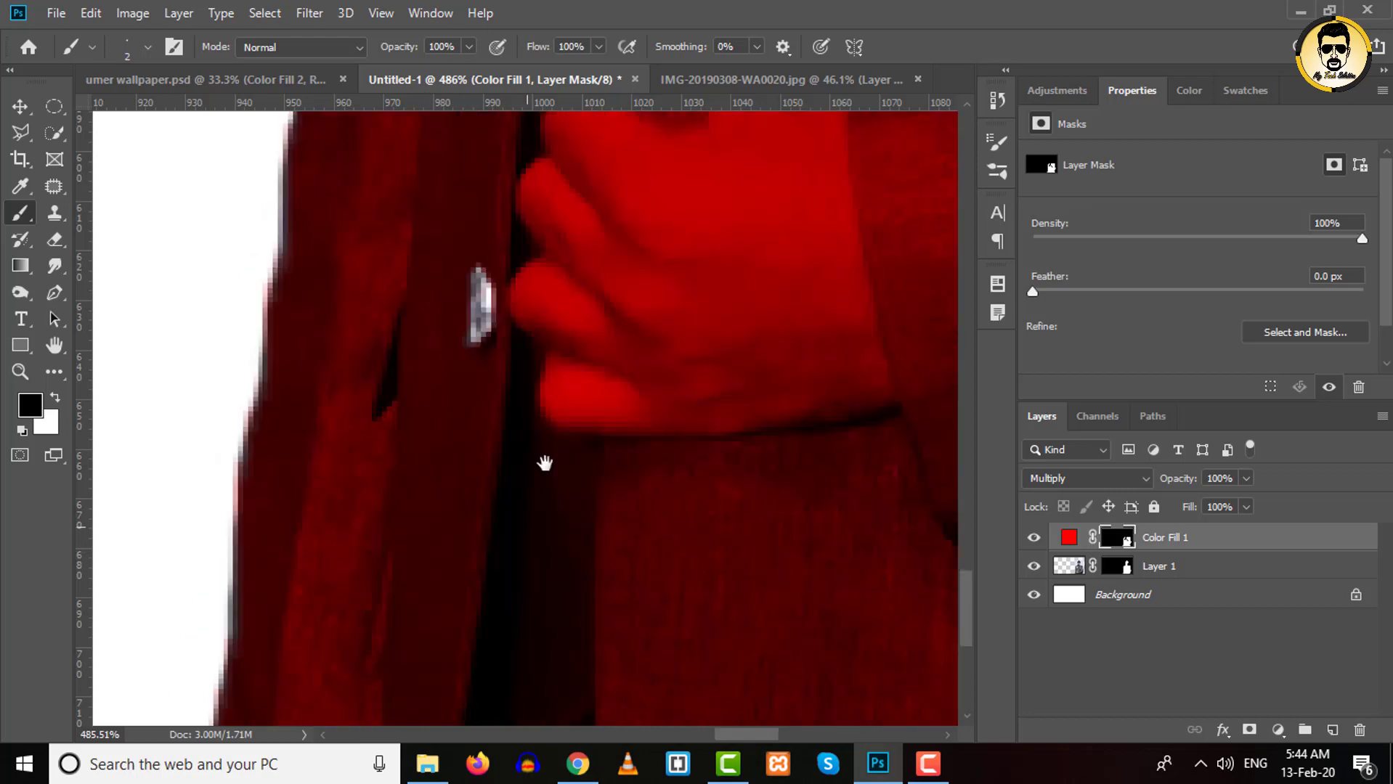
{"action": "scroll", "coordinate": [538, 454], "scroll_direction": "right", "scroll_amount": 8}
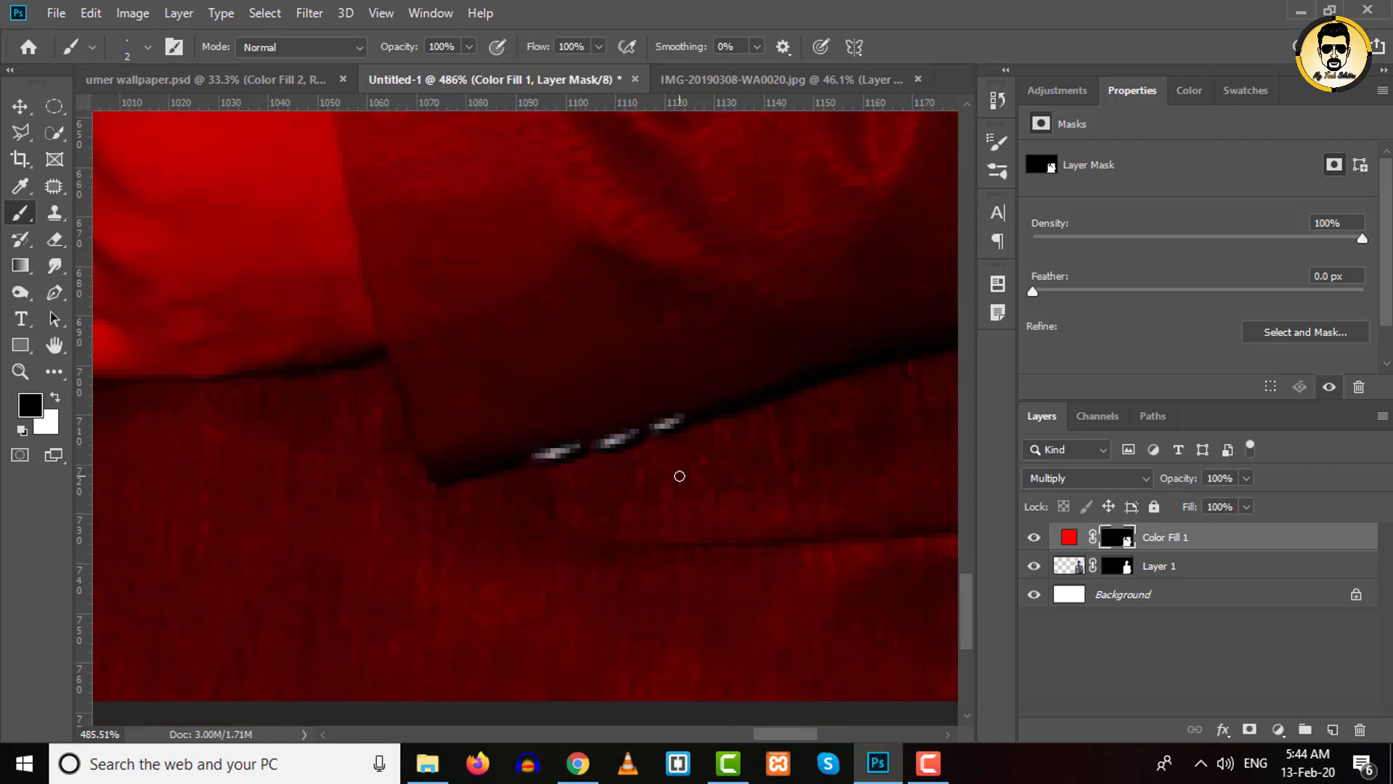
{"action": "scroll", "coordinate": [680, 476], "scroll_direction": "down", "scroll_amount": 5}
{"action": "scroll", "coordinate": [675, 581], "scroll_direction": "up", "scroll_amount": 4}
{"action": "key", "text": "bracketright"}
{"action": "key", "text": "bracketright"}
{"action": "key", "text": "bracketright"}
{"action": "mouse_move", "coordinate": [663, 327]}
{"action": "left_mouse_down"}
{"action": "mouse_move", "coordinate": [696, 570]}
{"action": "mouse_move", "coordinate": [513, 576]}
{"action": "mouse_move", "coordinate": [572, 535]}
{"action": "mouse_move", "coordinate": [618, 349]}
{"action": "mouse_move", "coordinate": [619, 527]}
{"action": "mouse_move", "coordinate": [553, 451]}
{"action": "mouse_move", "coordinate": [588, 580]}
{"action": "mouse_move", "coordinate": [445, 565]}
{"action": "left_mouse_up"}
{"action": "scroll", "coordinate": [440, 574], "scroll_direction": "up", "scroll_amount": 1}
{"action": "scroll", "coordinate": [440, 574], "scroll_direction": "left", "scroll_amount": 1}
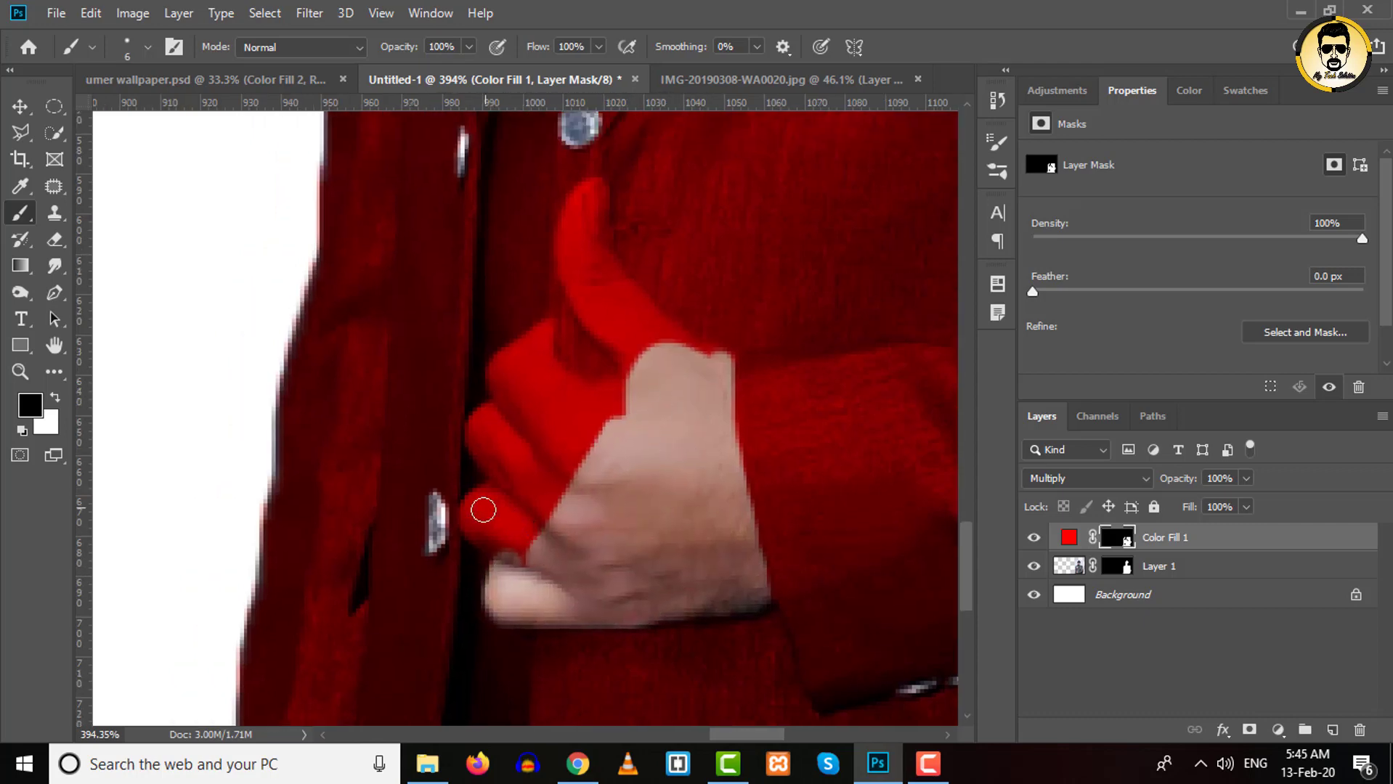
{"action": "mouse_move", "coordinate": [481, 507]}
{"action": "left_mouse_down"}
{"action": "mouse_move", "coordinate": [466, 498]}
{"action": "mouse_move", "coordinate": [473, 522]}
{"action": "mouse_move", "coordinate": [546, 551]}
{"action": "mouse_move", "coordinate": [575, 460]}
{"action": "mouse_move", "coordinate": [612, 429]}
{"action": "mouse_move", "coordinate": [576, 449]}
{"action": "mouse_move", "coordinate": [593, 522]}
{"action": "left_mouse_up"}
{"action": "scroll", "coordinate": [575, 460], "scroll_direction": "left", "scroll_amount": 1}
{"action": "left_click_drag", "start_coordinate": [678, 482], "coordinate": [724, 457]}
{"action": "scroll", "coordinate": [724, 457], "scroll_direction": "up", "scroll_amount": 2}
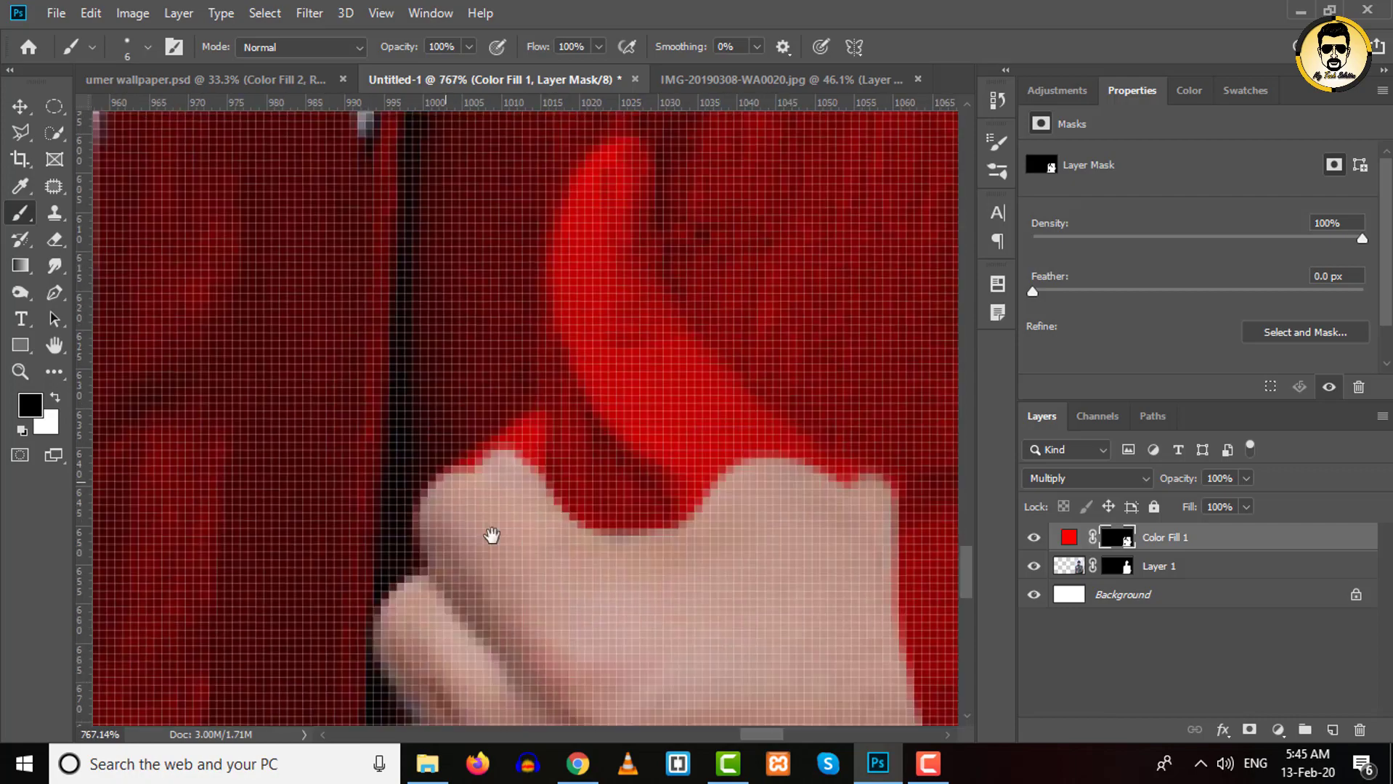
{"action": "scroll", "coordinate": [491, 538], "scroll_direction": "down", "scroll_amount": 1}
{"action": "left_click", "coordinate": [538, 477]}
Remove the red from the thumb's edges and centre, then fit the whole image on screen
{"action": "scroll", "coordinate": [541, 481], "scroll_direction": "right", "scroll_amount": 1}
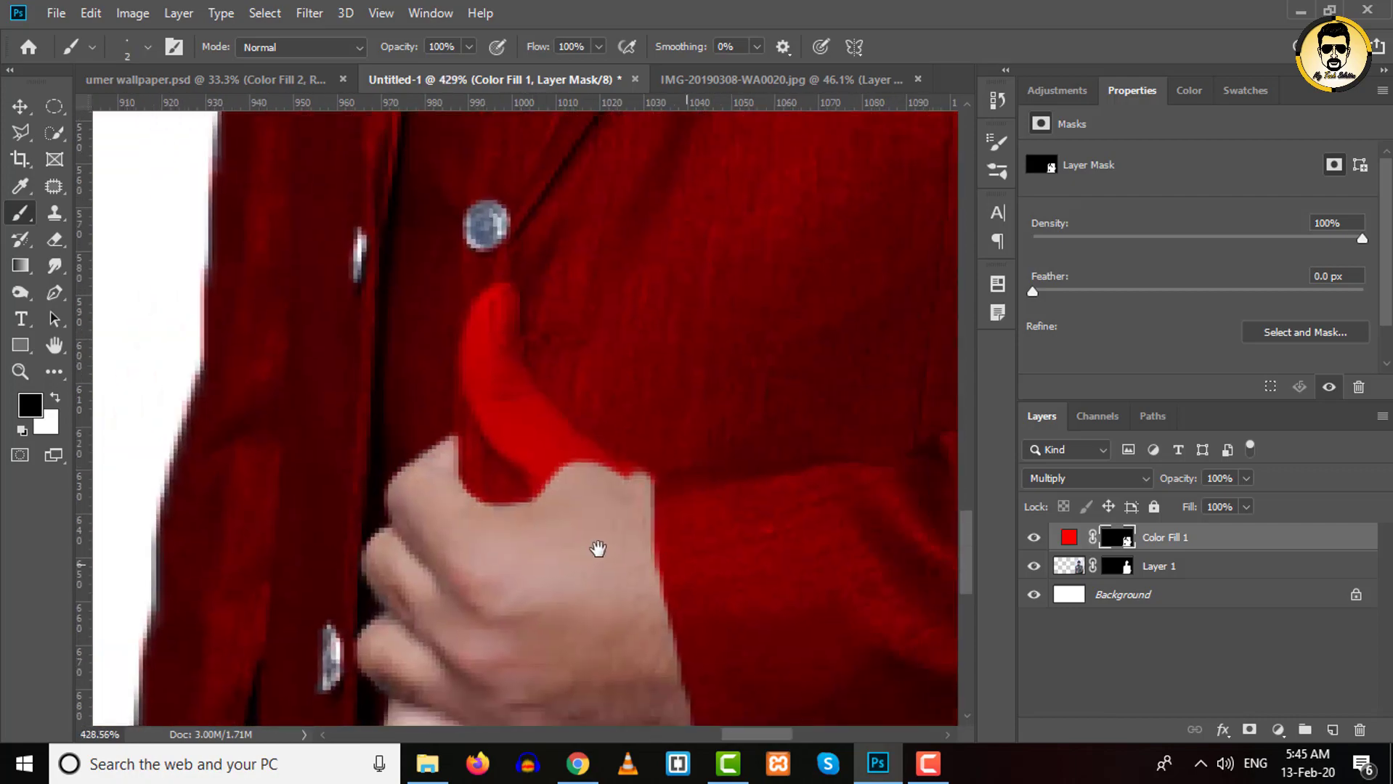
{"action": "scroll", "coordinate": [597, 551], "scroll_direction": "down", "scroll_amount": 2}
{"action": "scroll", "coordinate": [384, 655], "scroll_direction": "up", "scroll_amount": 2}
{"action": "scroll", "coordinate": [385, 656], "scroll_direction": "left", "scroll_amount": 1}
{"action": "left_click_drag", "start_coordinate": [514, 304], "coordinate": [560, 515]}
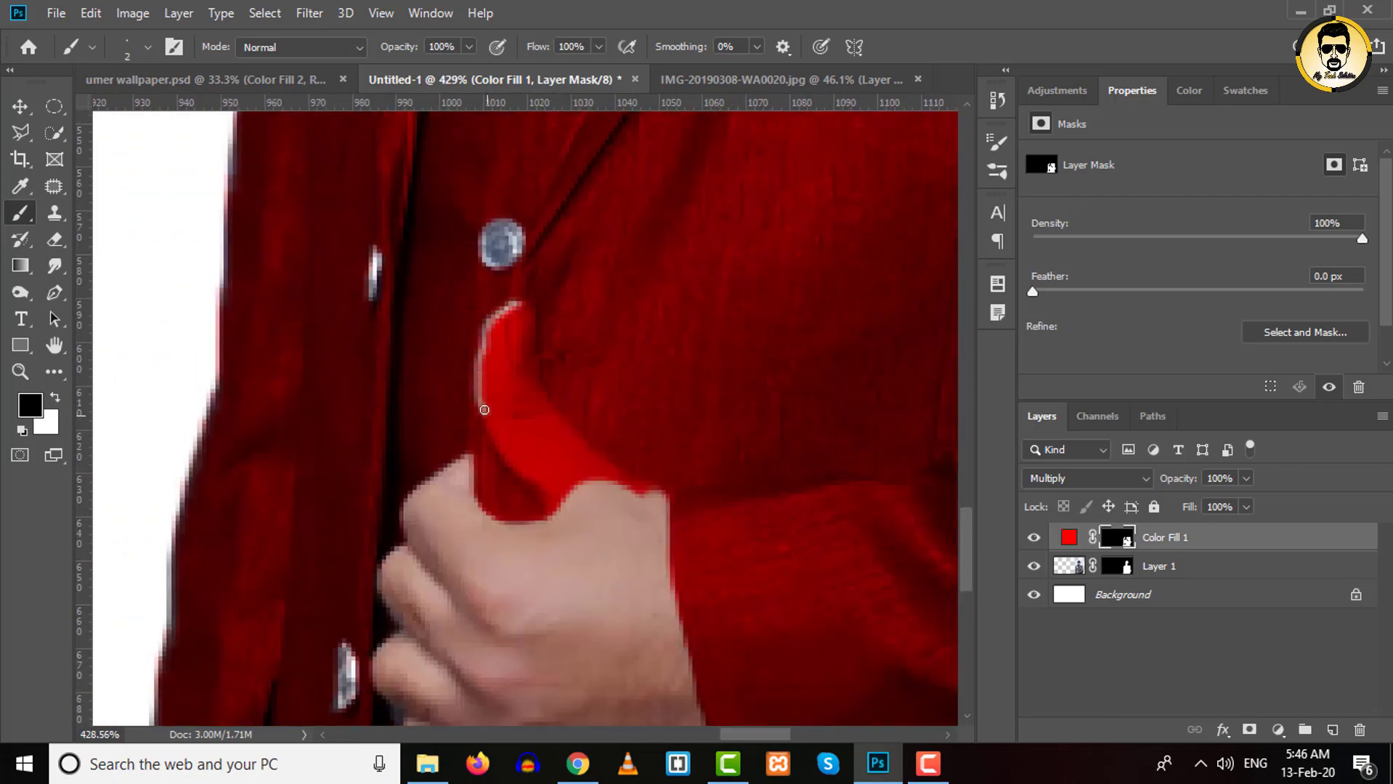
{"action": "mouse_move", "coordinate": [492, 318]}
{"action": "left_mouse_down"}
{"action": "mouse_move", "coordinate": [480, 400]}
{"action": "mouse_move", "coordinate": [608, 461]}
{"action": "mouse_move", "coordinate": [520, 312]}
{"action": "left_mouse_up"}
{"action": "key", "text": "bracketright"}
{"action": "key", "text": "bracketright"}
{"action": "key", "text": "bracketright"}
{"action": "mouse_move", "coordinate": [574, 486]}
{"action": "left_mouse_down"}
{"action": "mouse_move", "coordinate": [493, 342]}
{"action": "mouse_move", "coordinate": [570, 491]}
{"action": "left_mouse_up"}
{"action": "key", "text": "ctrl+0"}
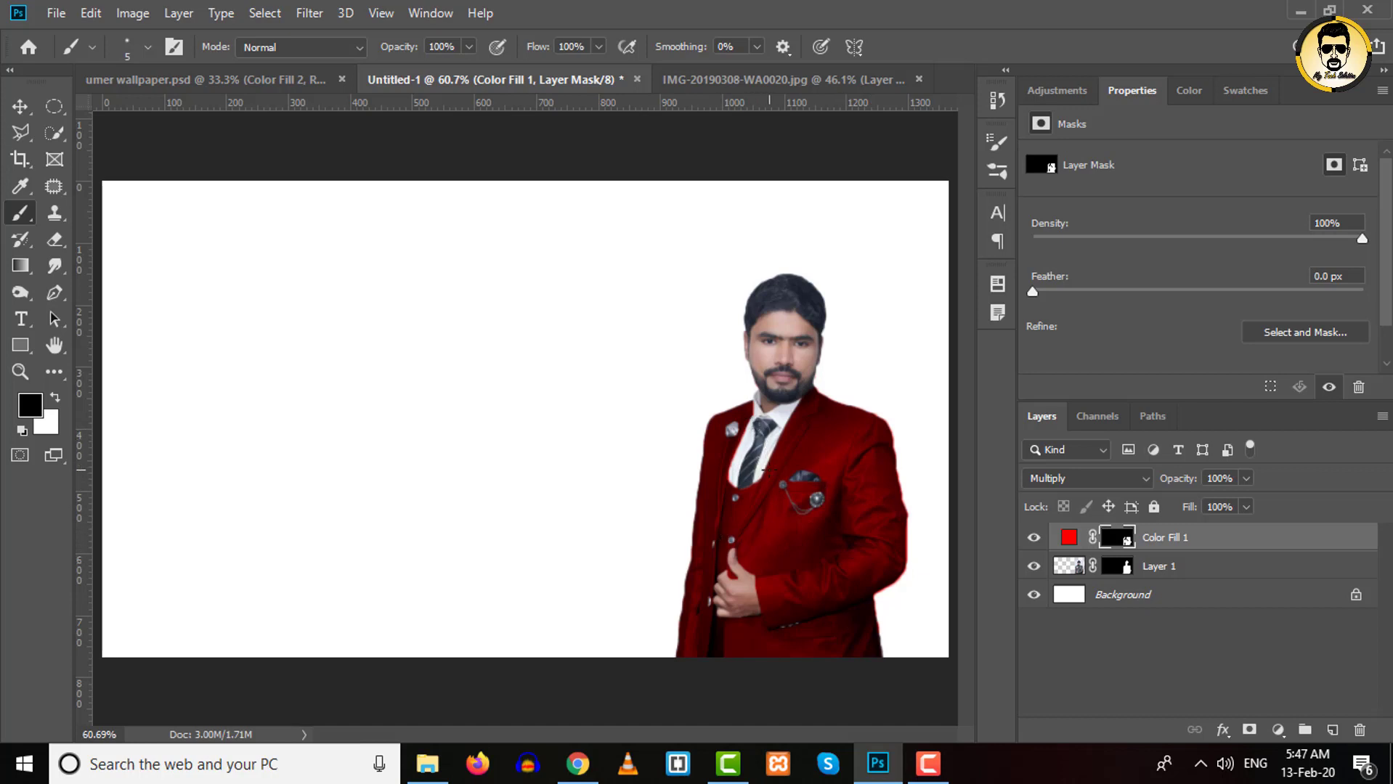
On Layer 1, select the striped tie with the Quick Selection tool
{"action": "left_click", "coordinate": [1066, 567]}
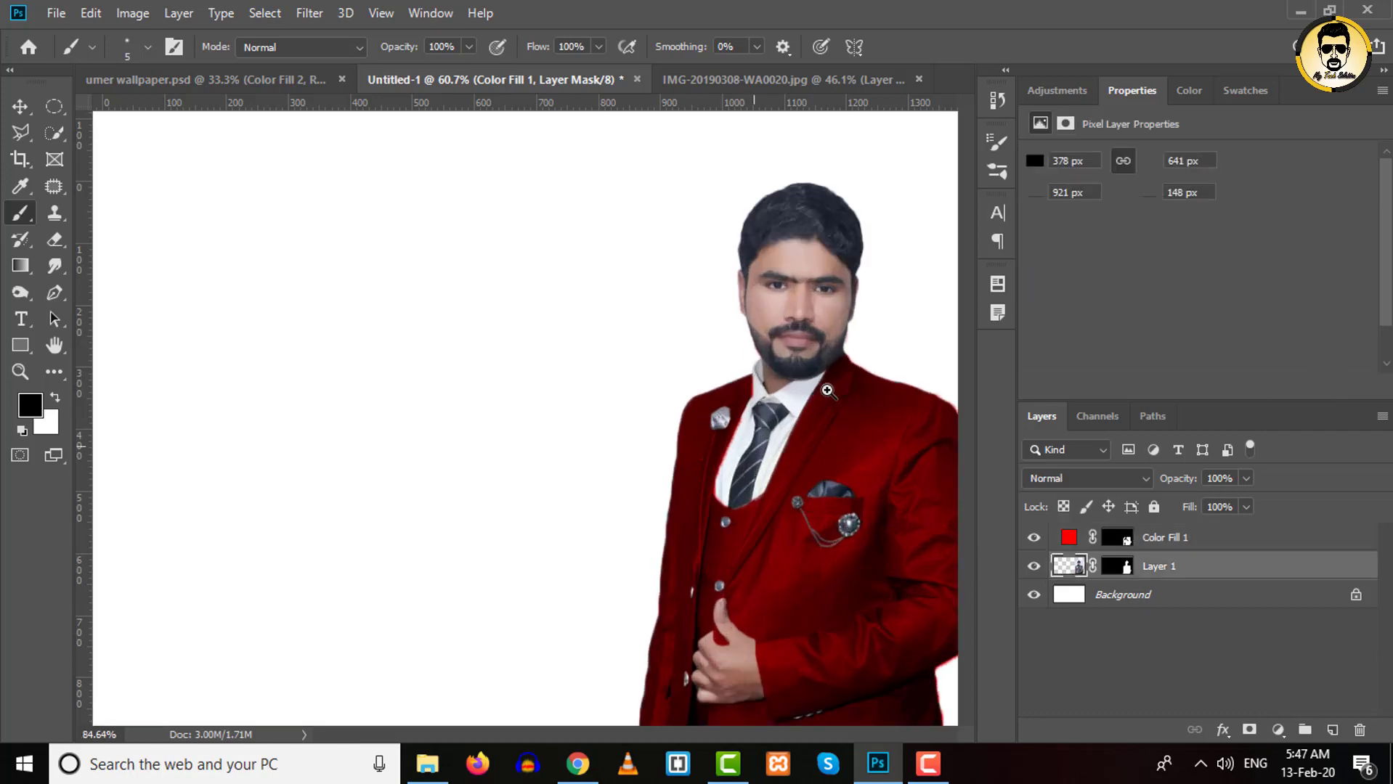
{"action": "scroll", "coordinate": [820, 383], "scroll_direction": "up", "scroll_amount": 5}
{"action": "key", "text": "x"}
{"action": "left_click_drag", "start_coordinate": [821, 383], "coordinate": [697, 434]}
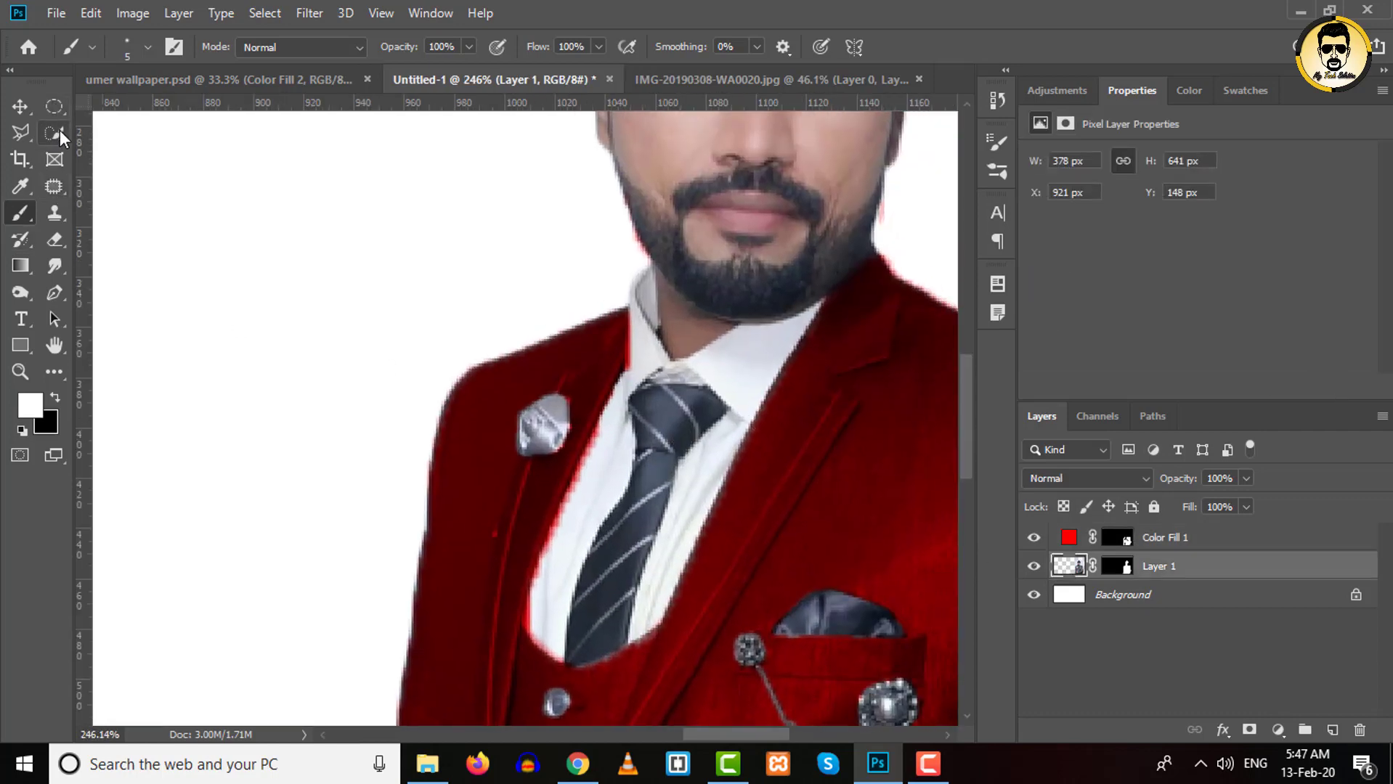
{"action": "key", "text": "w"}
{"action": "left_click_drag", "start_coordinate": [650, 407], "coordinate": [630, 578]}
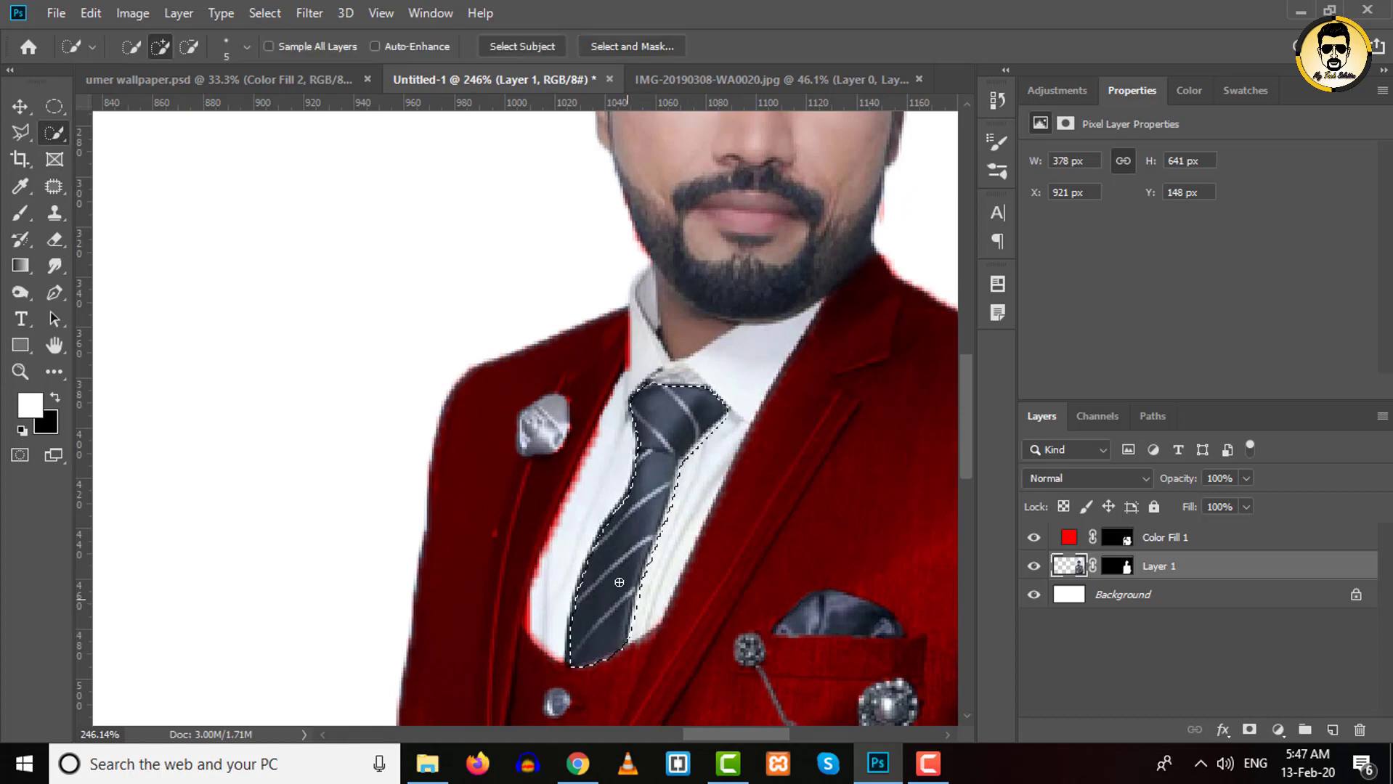
Trim the tie selection's left edge and undo an accidental layer mask
{"action": "scroll", "coordinate": [599, 582], "scroll_direction": "up", "scroll_amount": 1}
{"action": "scroll", "coordinate": [628, 498], "scroll_direction": "up", "scroll_amount": 1}
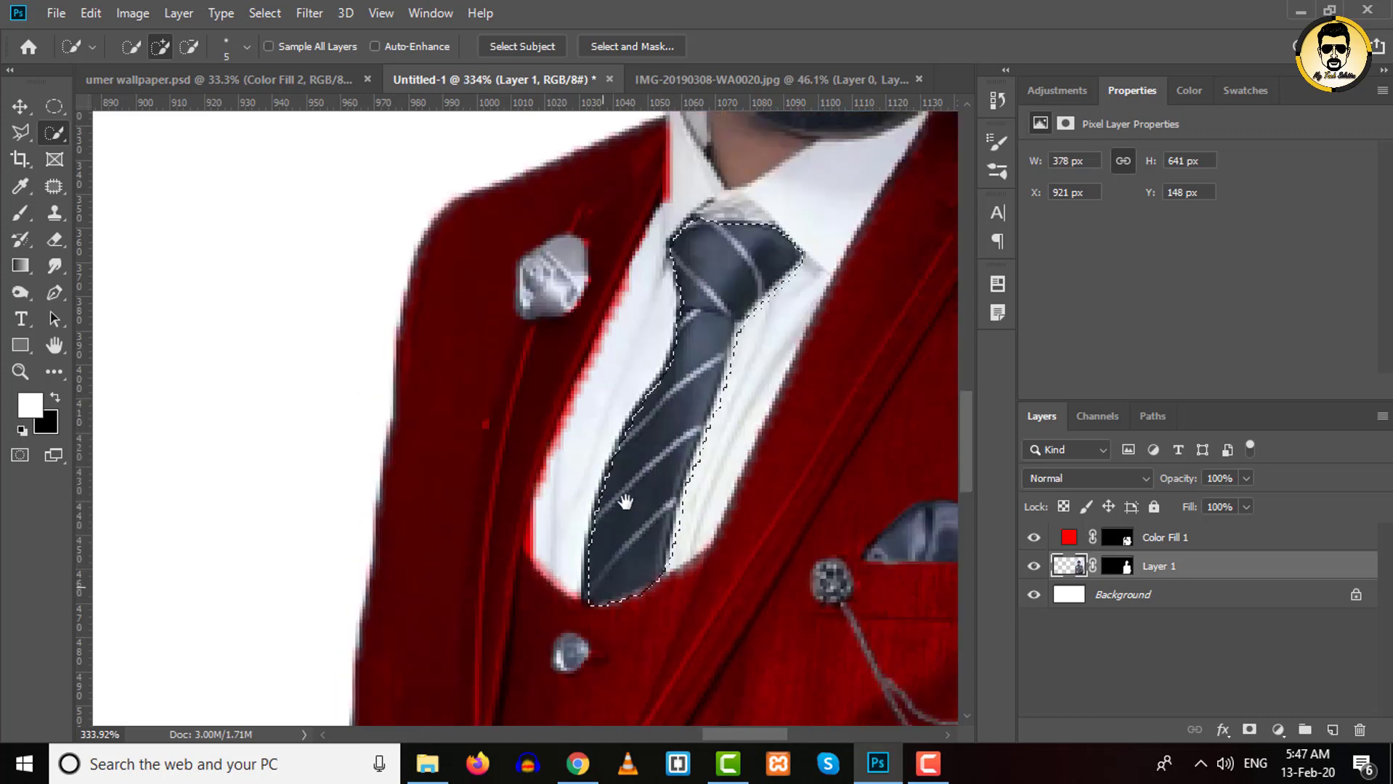
{"action": "left_click_drag", "start_coordinate": [612, 484], "coordinate": [603, 538]}
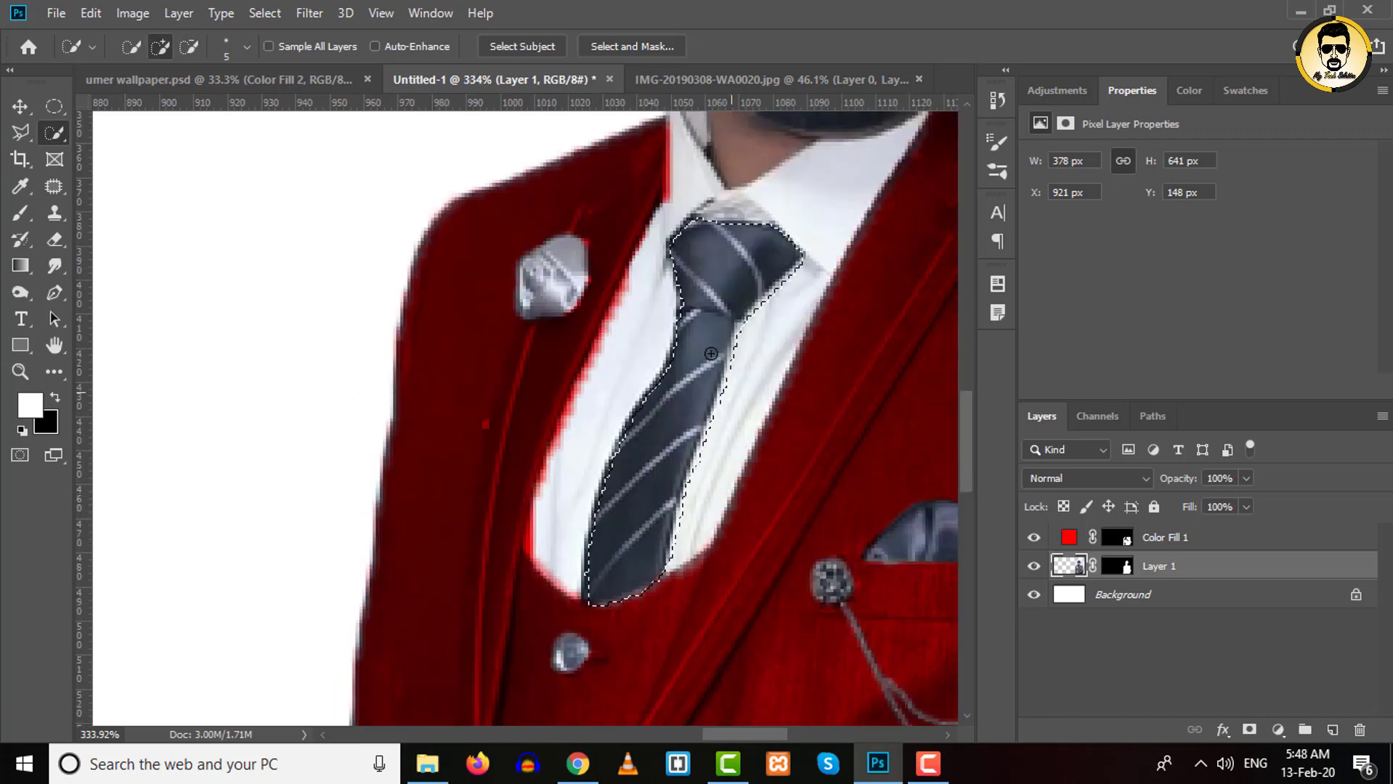
{"action": "left_click", "coordinate": [1247, 731]}
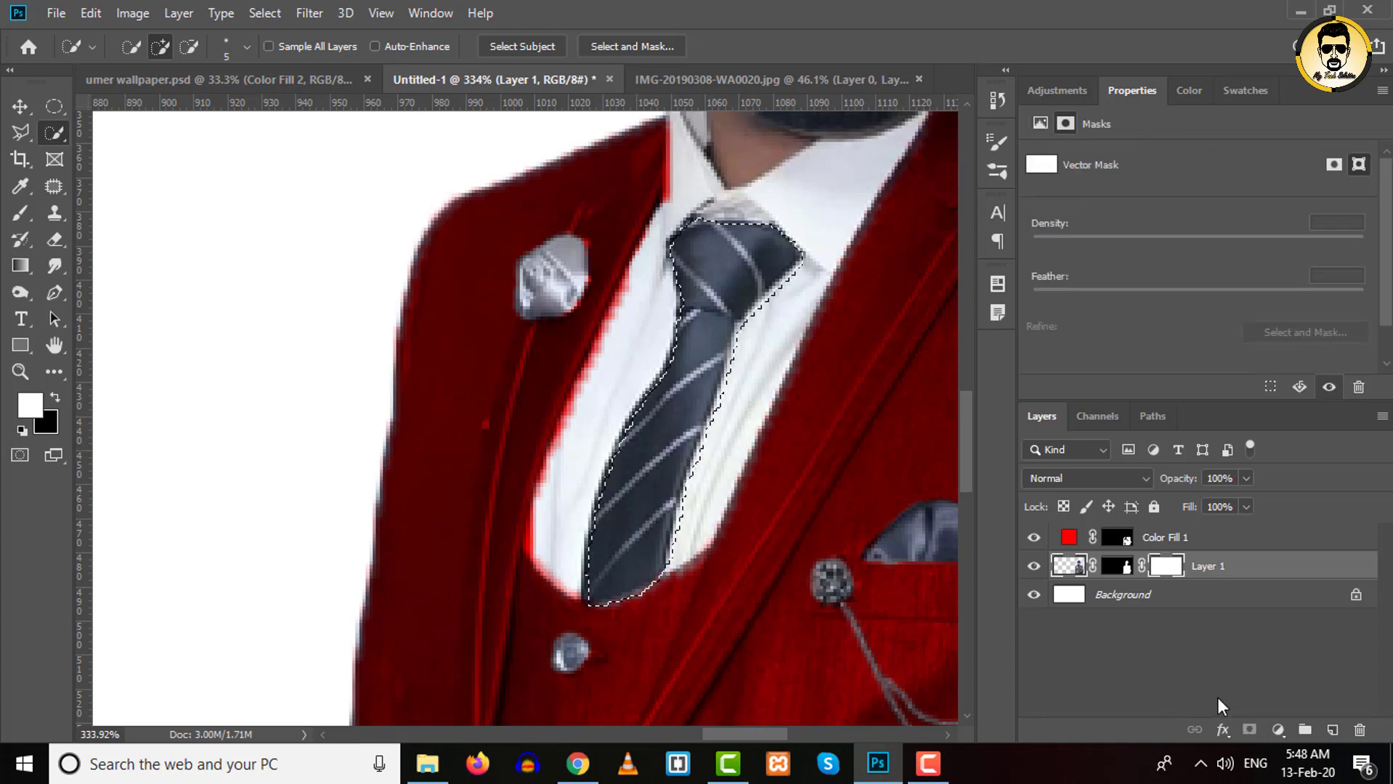
{"action": "key", "text": "ctrl+z"}
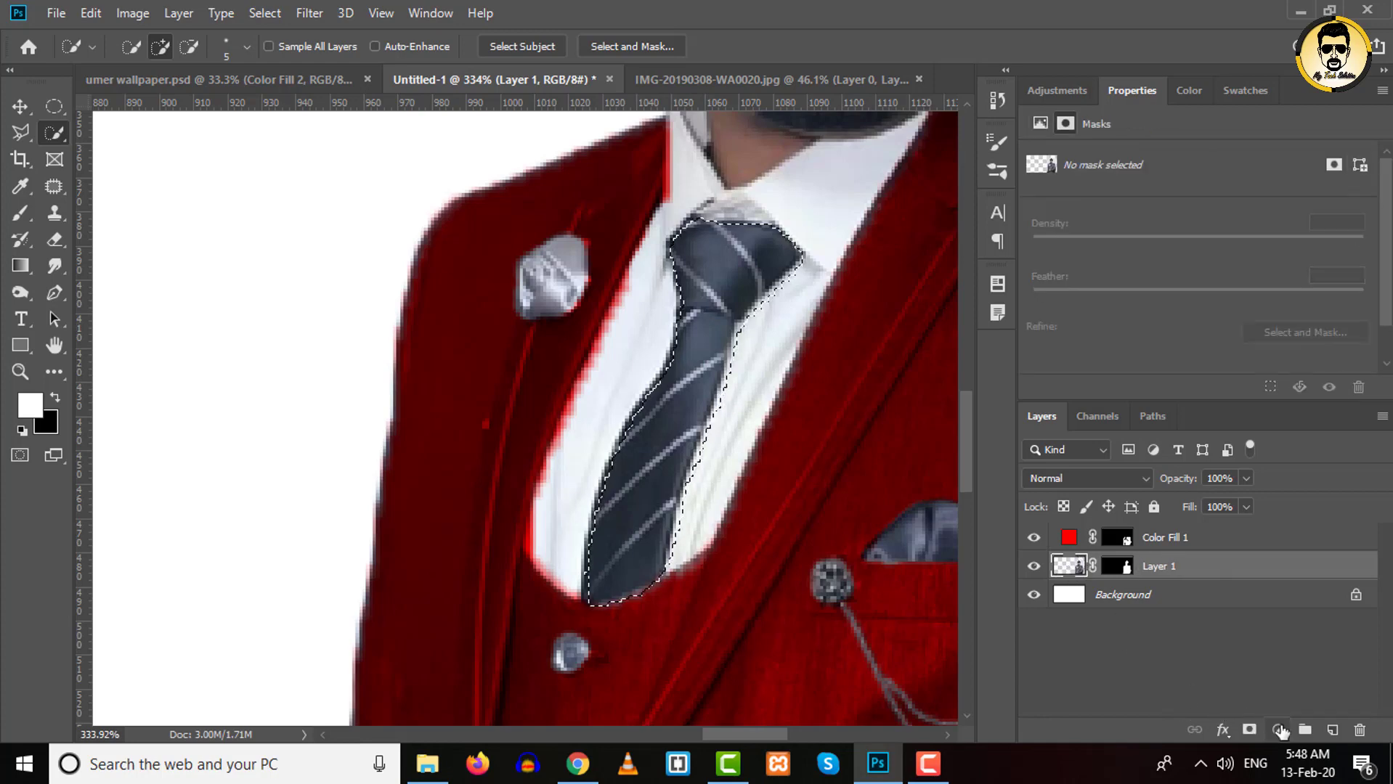
{"action": "left_click", "coordinate": [1278, 729]}
Add a #ff0000 Solid Color fill layer over the tie, blended as Multiply
{"action": "left_click", "coordinate": [1238, 398]}
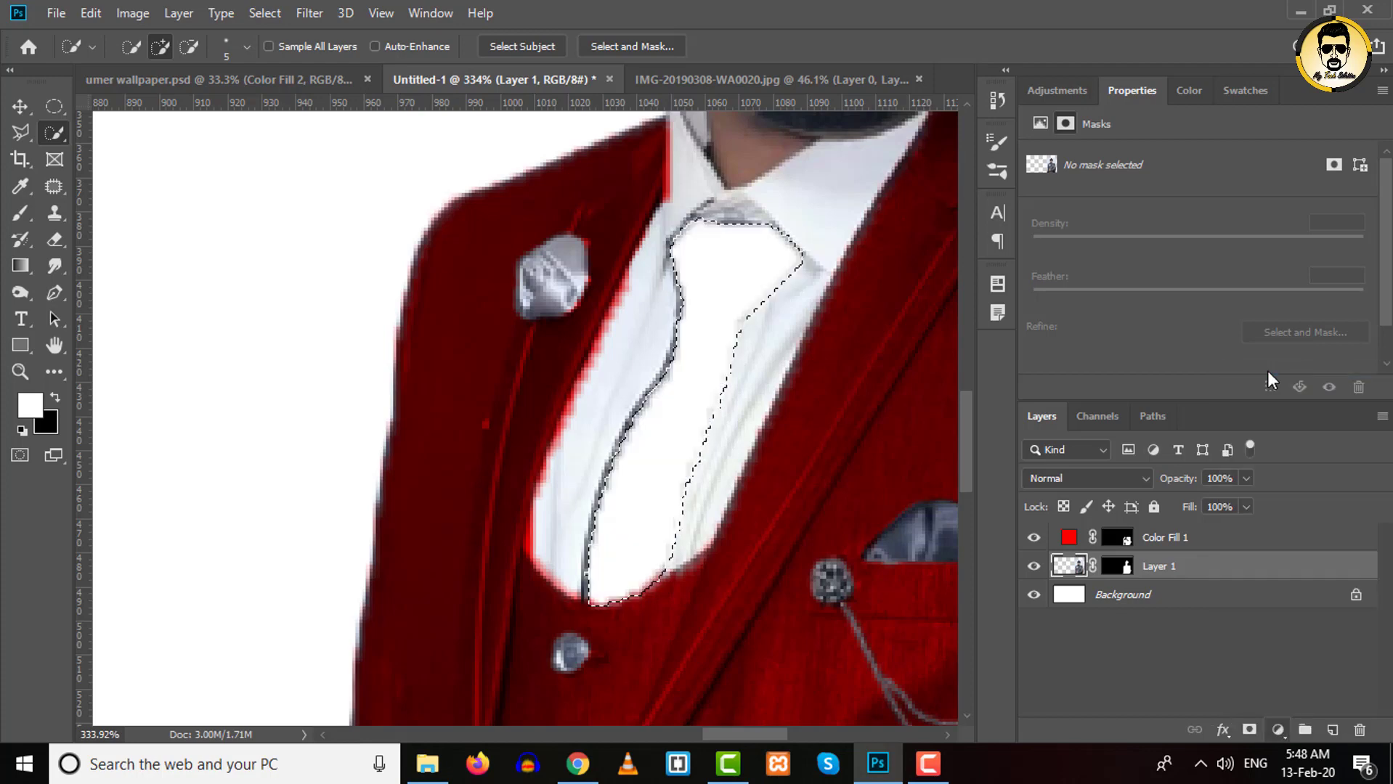
{"action": "left_click", "coordinate": [665, 285]}
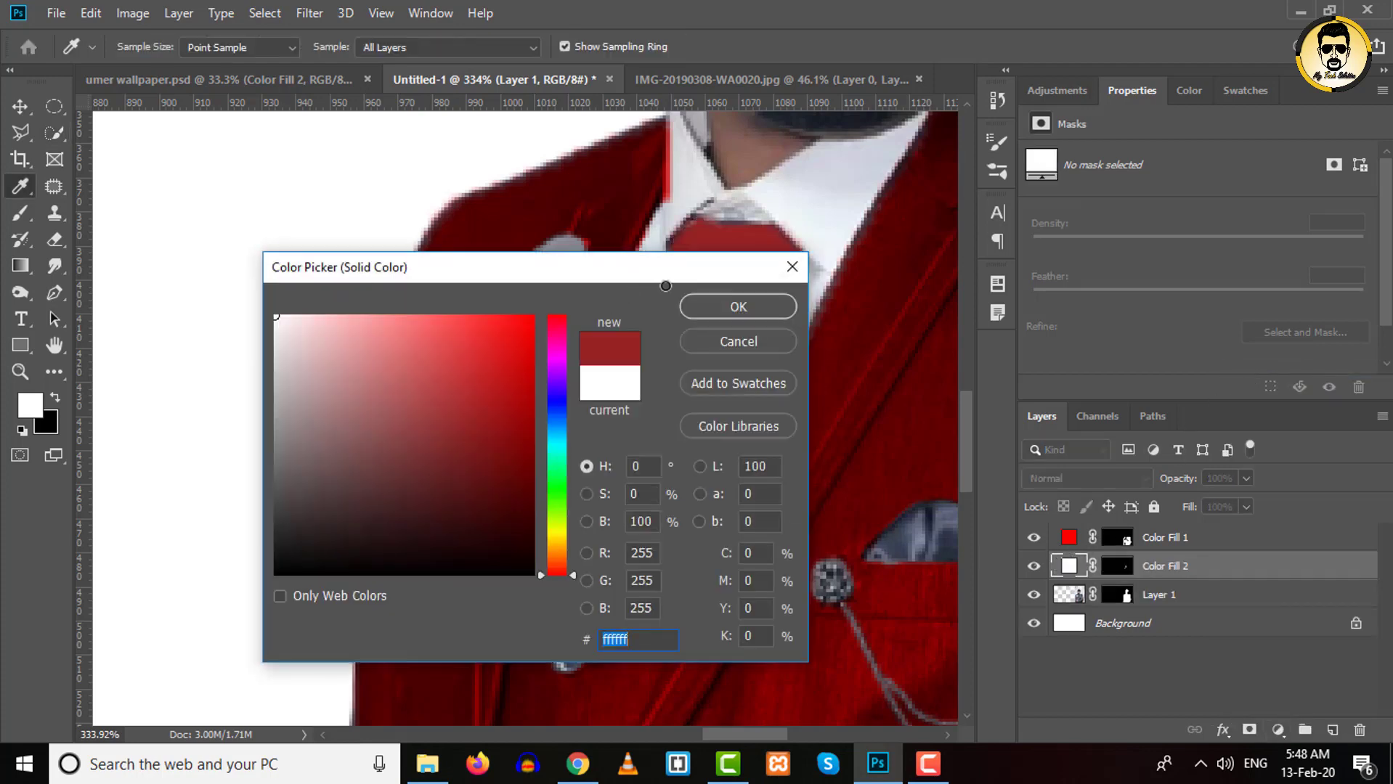
{"action": "left_click", "coordinate": [664, 174]}
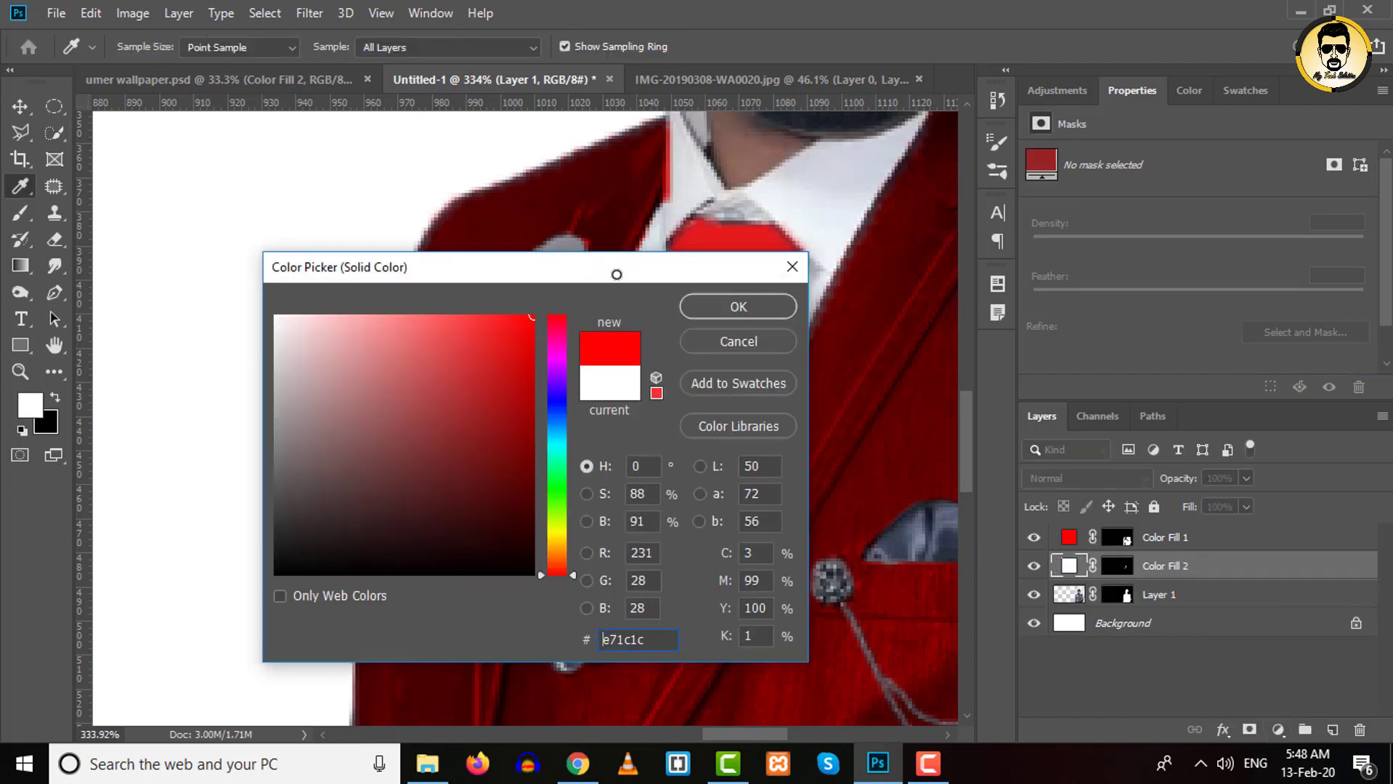
{"action": "left_click", "coordinate": [718, 317]}
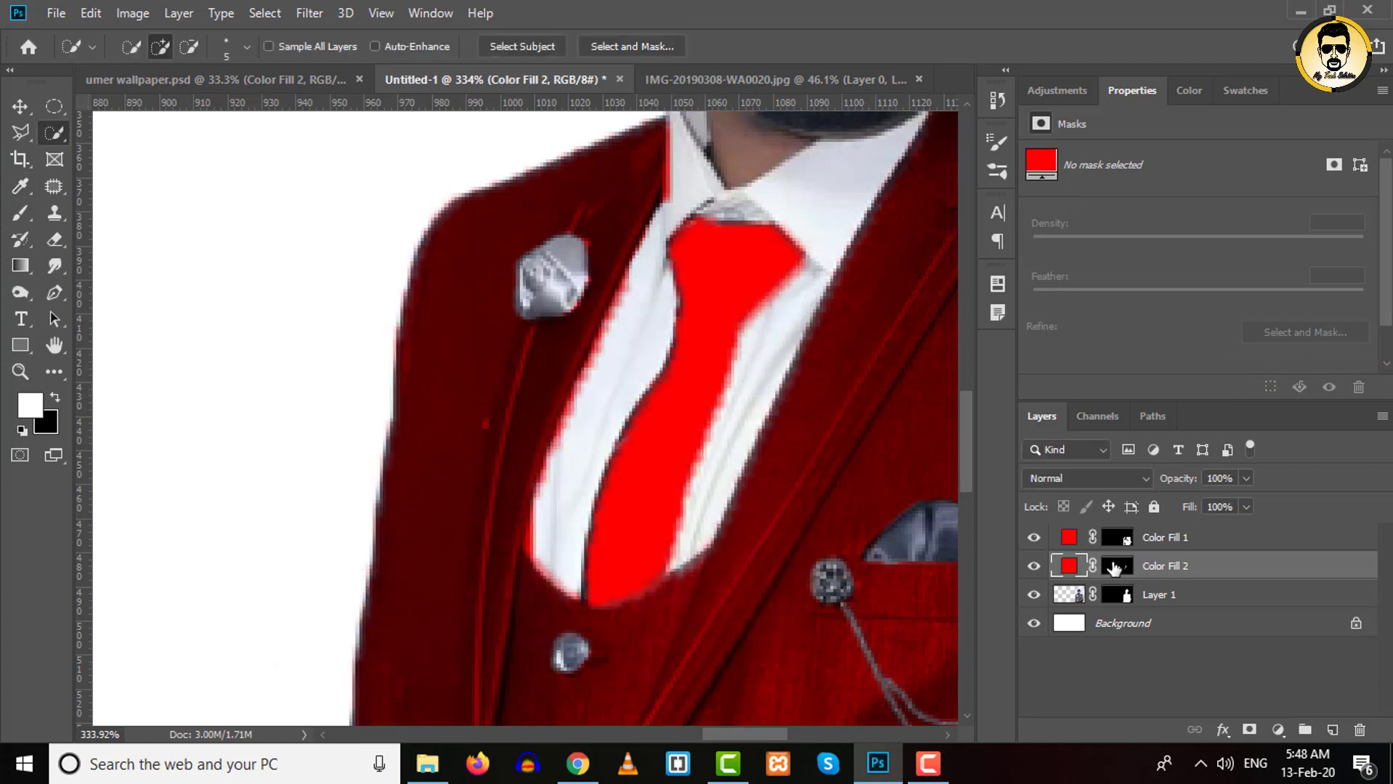
{"action": "left_click", "coordinate": [1104, 479]}
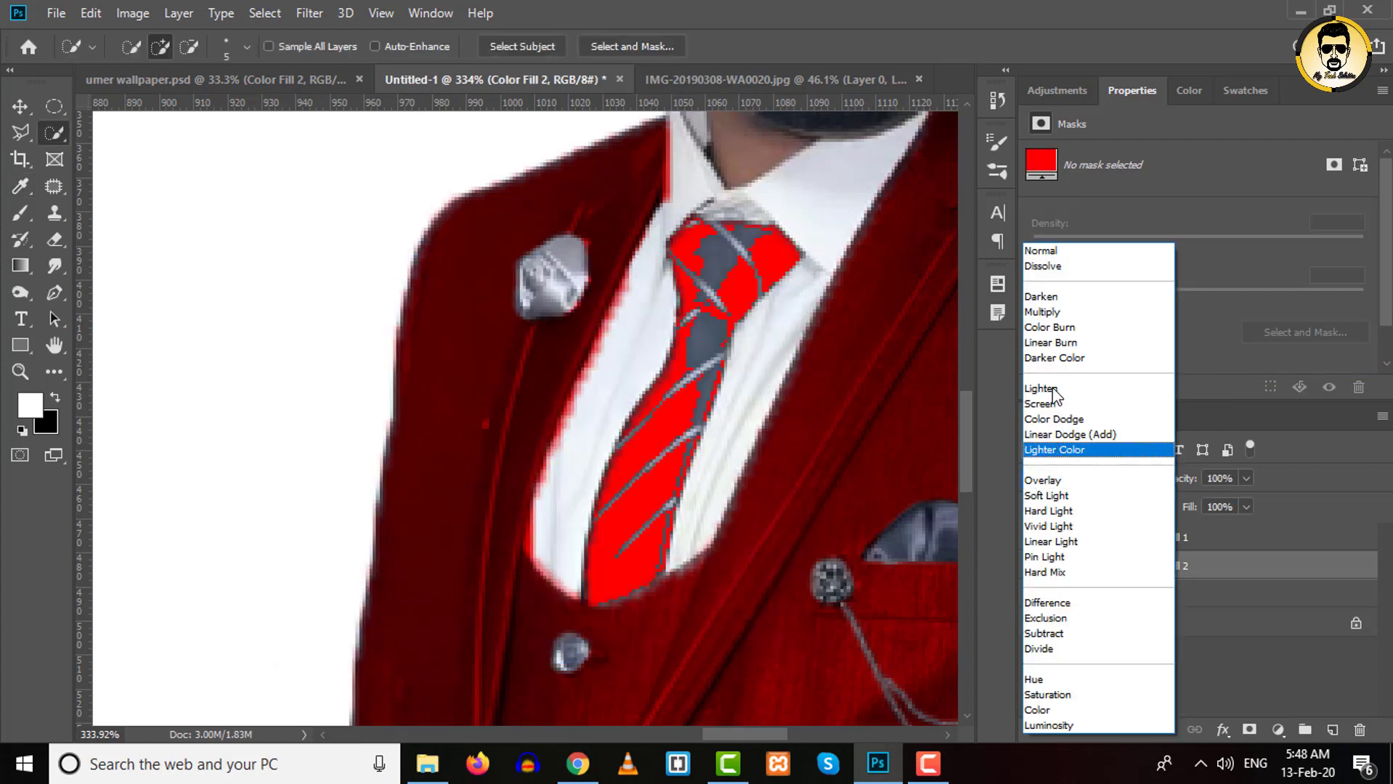
{"action": "left_click", "coordinate": [1046, 312]}
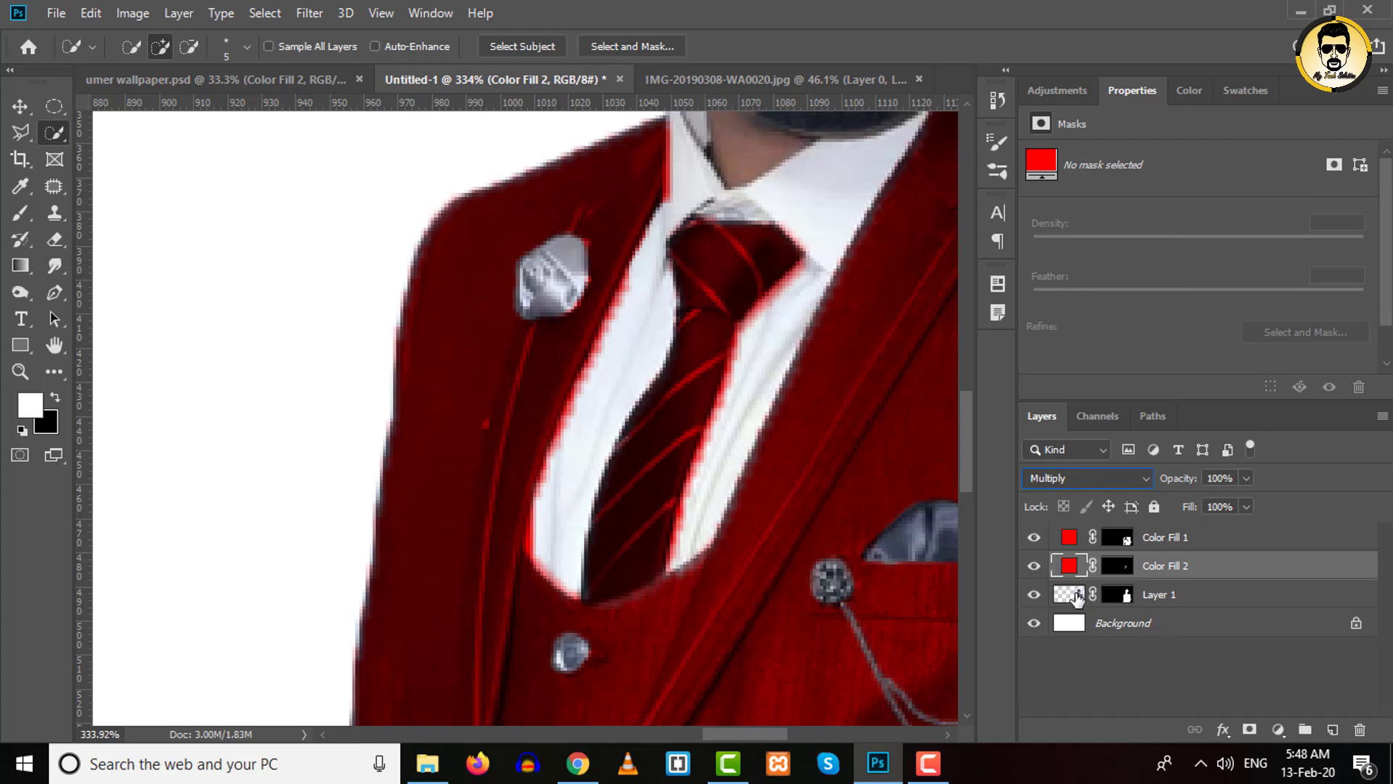
{"action": "left_click", "coordinate": [1069, 541]}
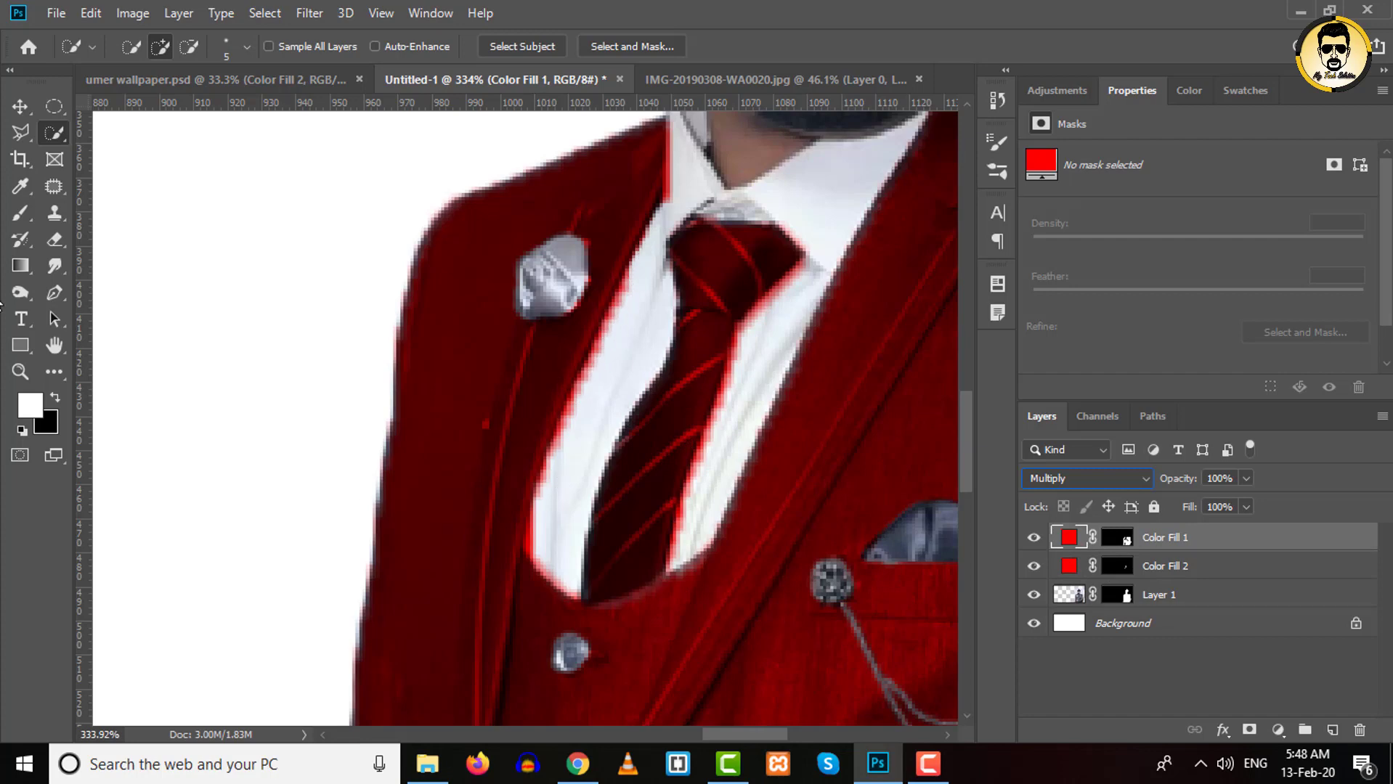
Brush black on the Color Fill 1 mask to remove red fringe along the shirt and collar
{"action": "left_click", "coordinate": [21, 213]}
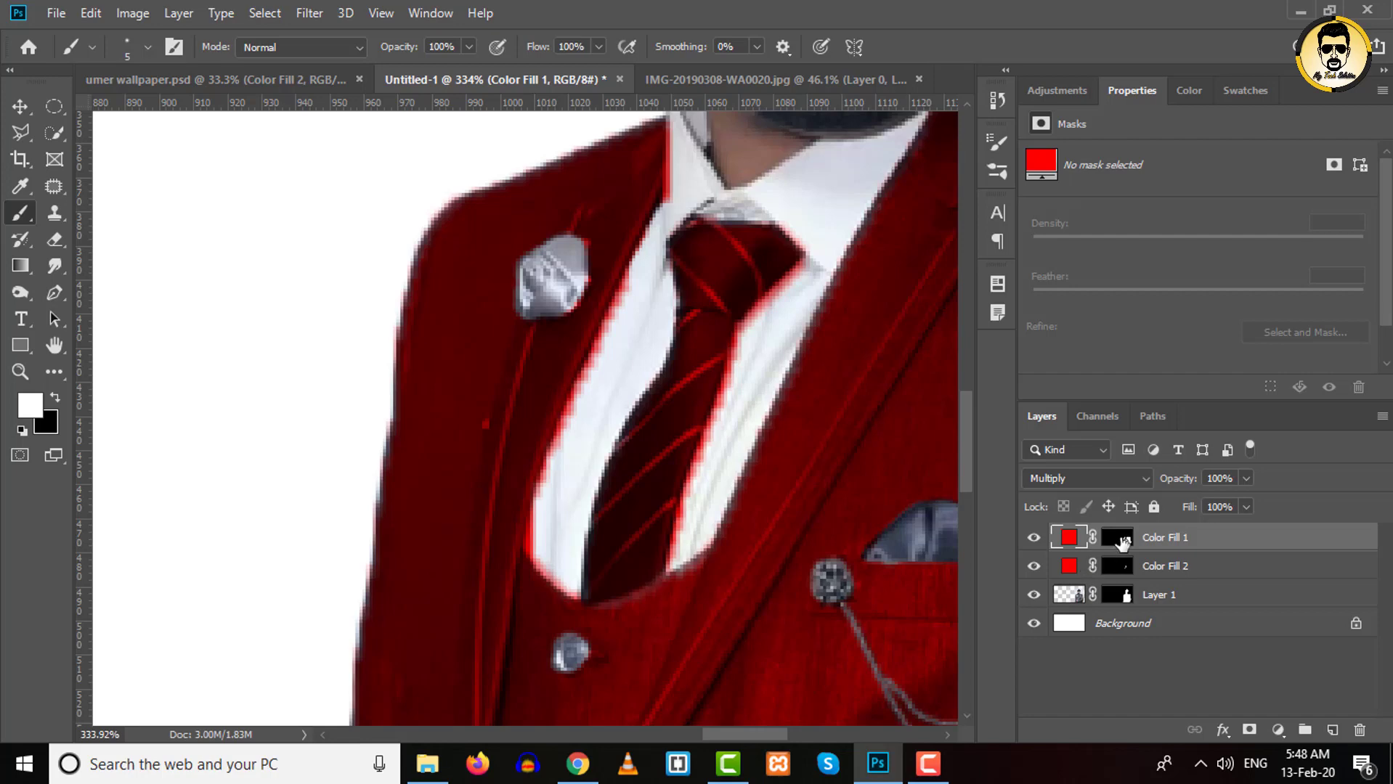
{"action": "left_click", "coordinate": [1123, 543]}
{"action": "key", "text": "x"}
{"action": "mouse_move", "coordinate": [662, 231]}
{"action": "left_mouse_down"}
{"action": "mouse_move", "coordinate": [590, 352]}
{"action": "mouse_move", "coordinate": [534, 547]}
{"action": "left_mouse_up"}
{"action": "left_click_drag", "start_coordinate": [678, 134], "coordinate": [650, 268]}
{"action": "left_click_drag", "start_coordinate": [646, 371], "coordinate": [543, 363]}
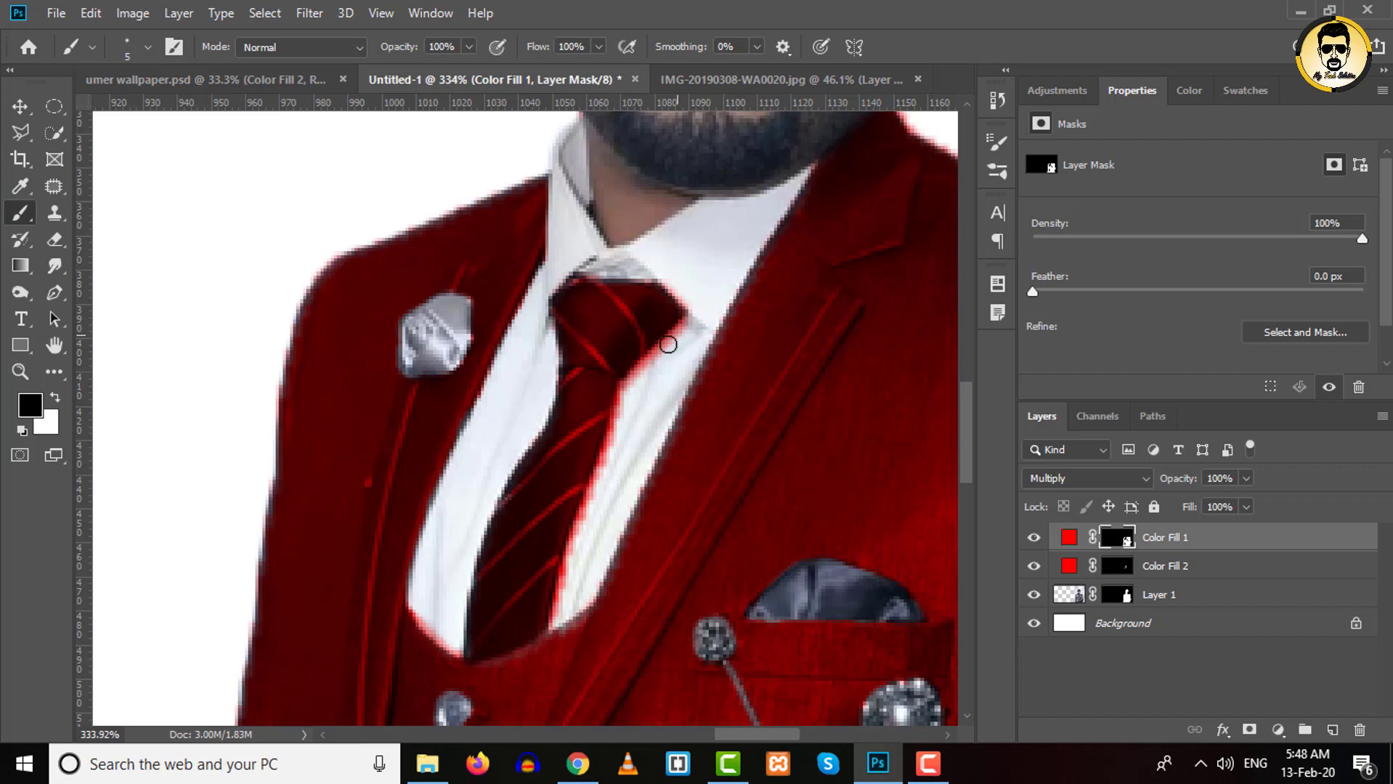
On the Color Fill 2 mask, paint out the red fringe at the tie knot and right edge
{"action": "left_click", "coordinate": [1112, 569]}
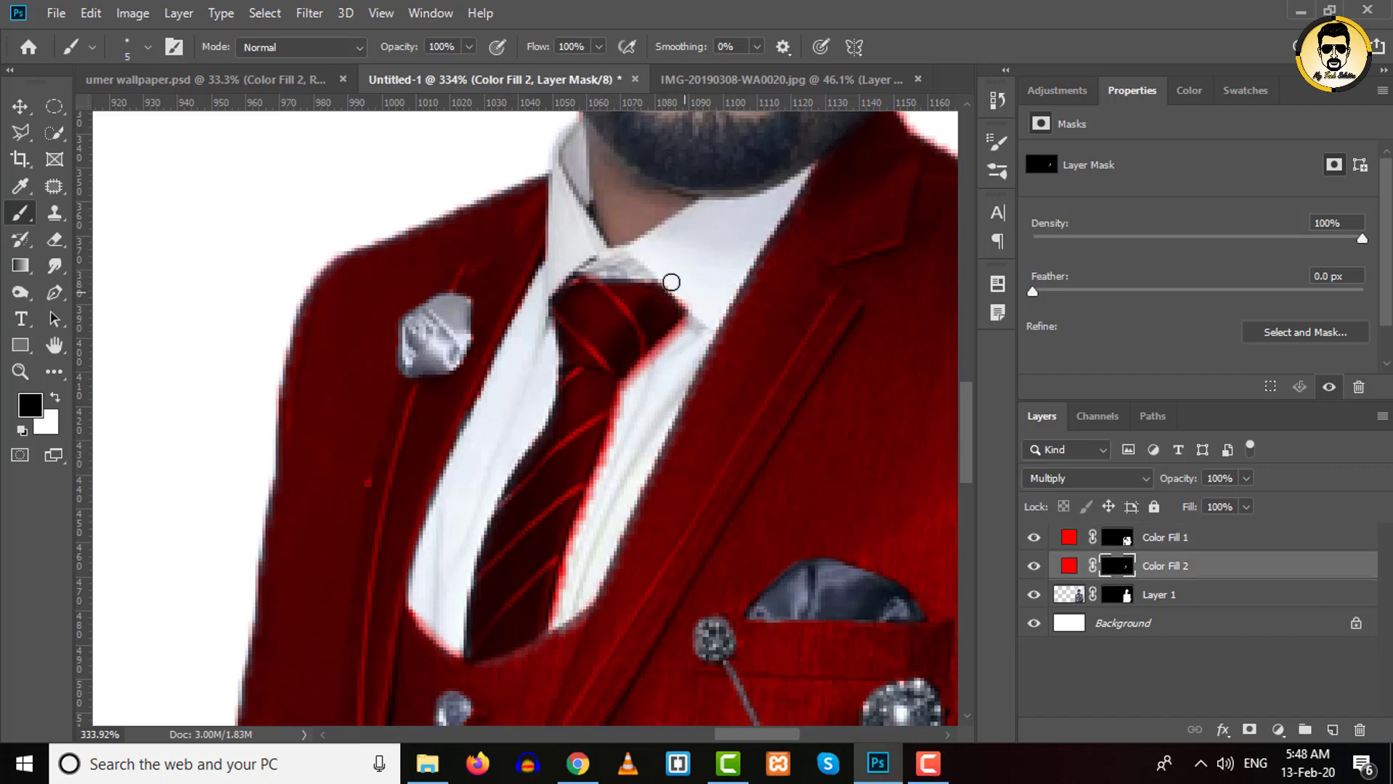
{"action": "left_click_drag", "start_coordinate": [689, 299], "coordinate": [626, 276]}
{"action": "mouse_move", "coordinate": [681, 323]}
{"action": "left_mouse_down"}
{"action": "mouse_move", "coordinate": [595, 496]}
{"action": "mouse_move", "coordinate": [559, 617]}
{"action": "left_mouse_up"}
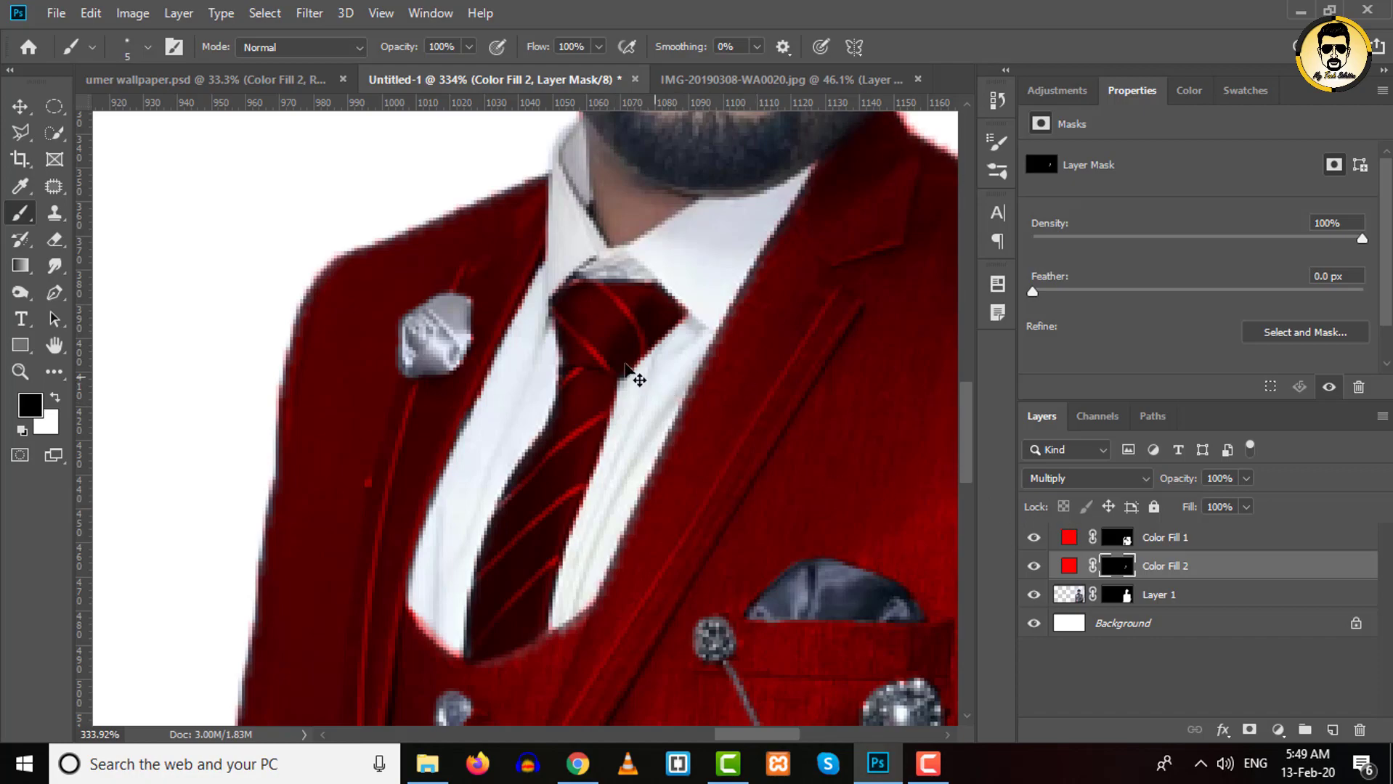
{"action": "left_click_drag", "start_coordinate": [584, 363], "coordinate": [634, 328]}
{"action": "scroll", "coordinate": [624, 326], "scroll_direction": "down", "scroll_amount": 3}
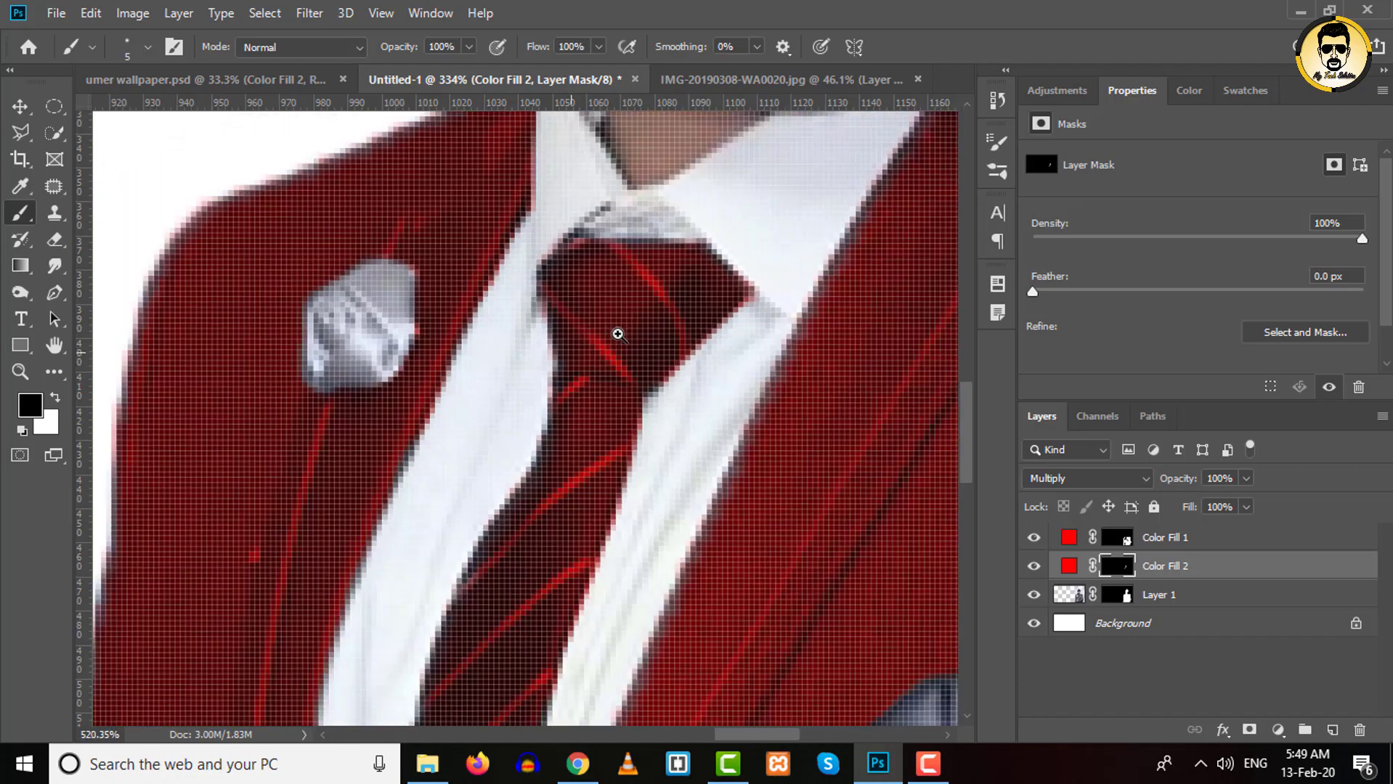
{"action": "scroll", "coordinate": [617, 320], "scroll_direction": "up", "scroll_amount": 1}
{"action": "scroll", "coordinate": [594, 338], "scroll_direction": "up", "scroll_amount": 1}
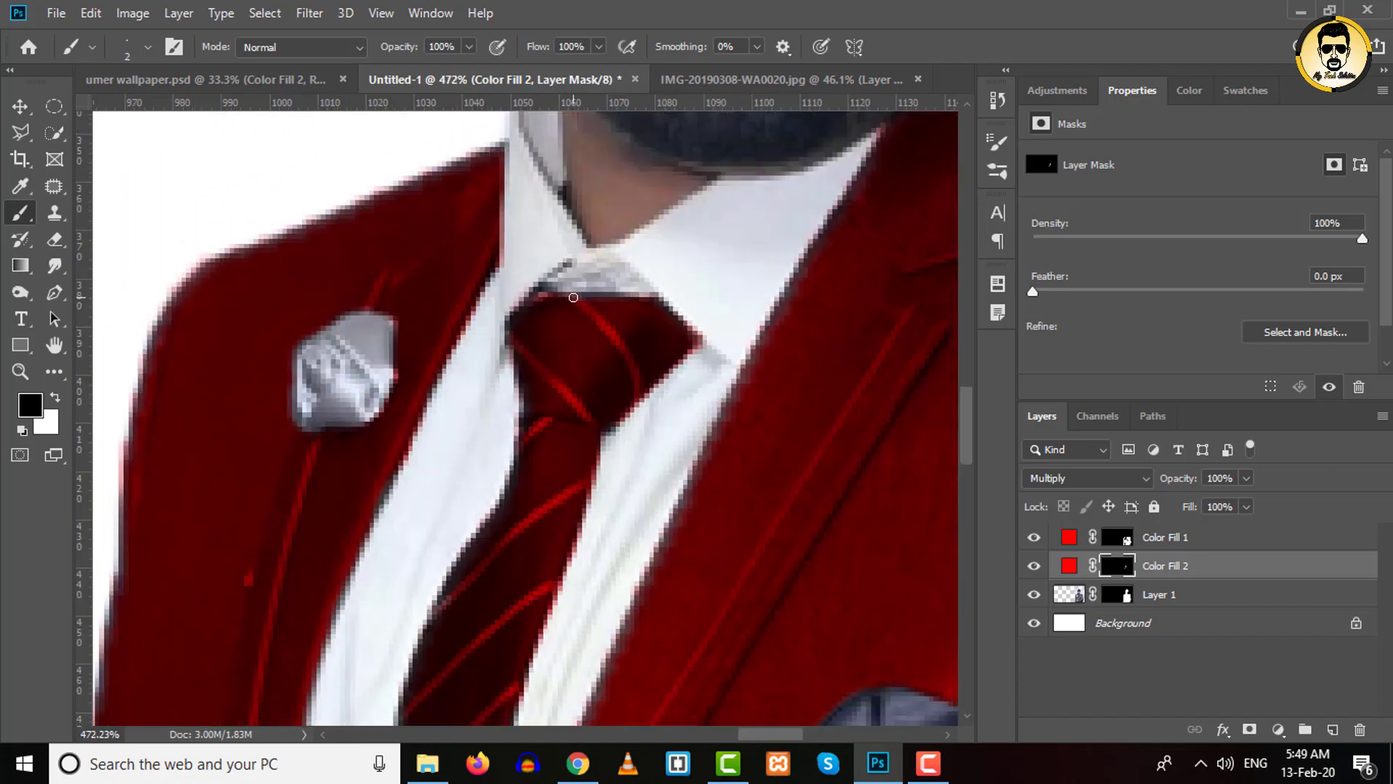
{"action": "left_click_drag", "start_coordinate": [573, 297], "coordinate": [639, 393]}
Paint over the tie's red stripes so they turn grey, then fit the image on screen
{"action": "key", "text": "]"}
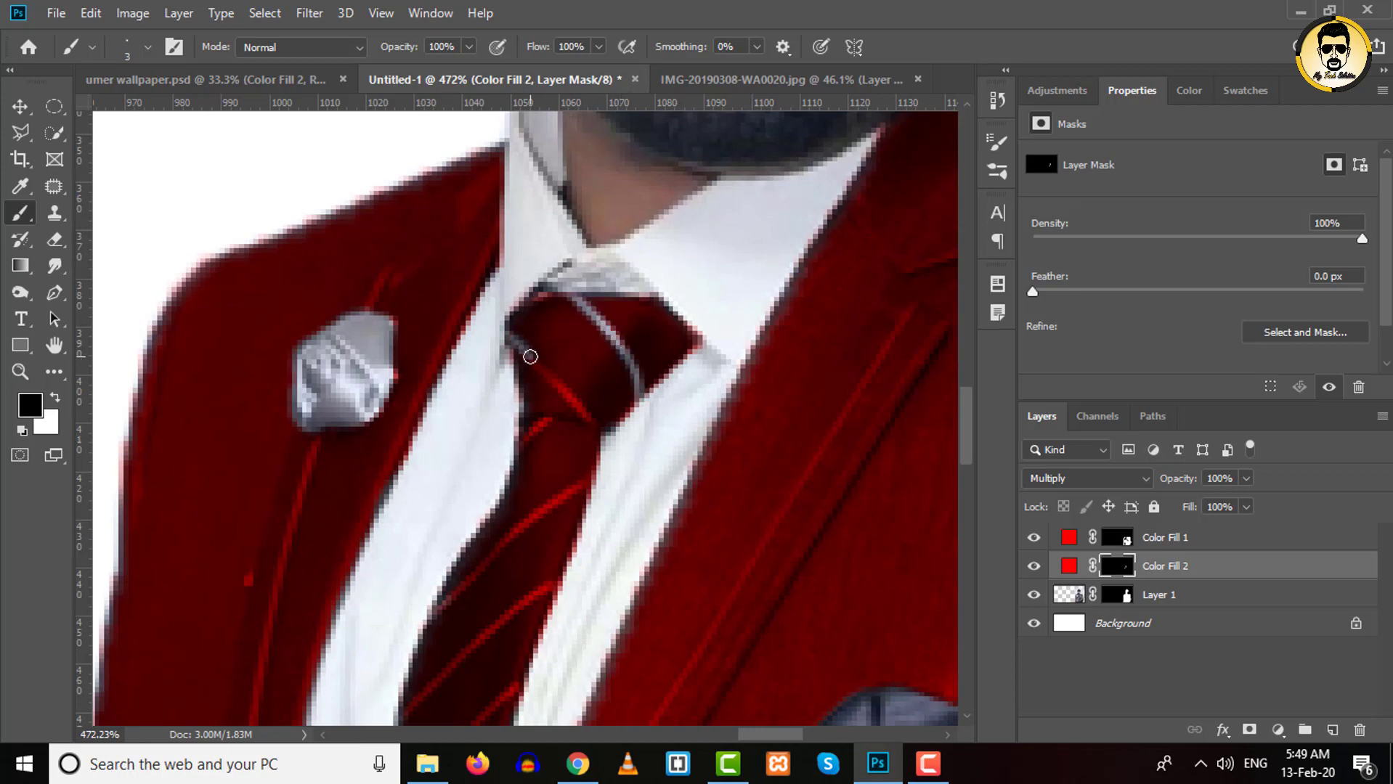
{"action": "mouse_move", "coordinate": [530, 356]}
{"action": "left_mouse_down"}
{"action": "mouse_move", "coordinate": [581, 428]}
{"action": "mouse_move", "coordinate": [649, 288]}
{"action": "left_mouse_up"}
{"action": "left_click_drag", "start_coordinate": [657, 363], "coordinate": [551, 460]}
{"action": "mouse_move", "coordinate": [624, 434]}
{"action": "left_mouse_down"}
{"action": "mouse_move", "coordinate": [706, 389]}
{"action": "mouse_move", "coordinate": [555, 520]}
{"action": "mouse_move", "coordinate": [617, 426]}
{"action": "left_mouse_up"}
{"action": "left_click_drag", "start_coordinate": [746, 381], "coordinate": [607, 524]}
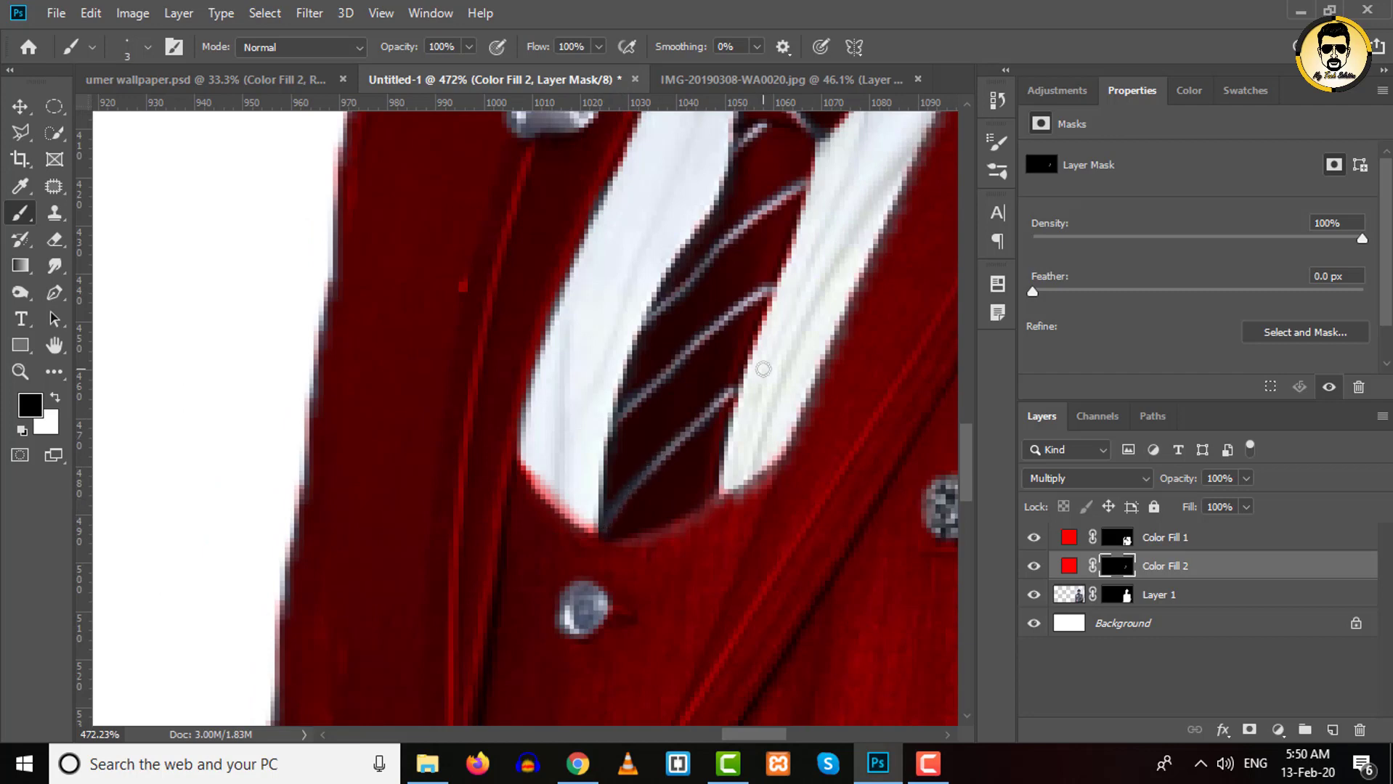
{"action": "key", "text": "ctrl+0"}
Back on the Color Fill 1 mask, paint out the red fringe along the jaw in black
{"action": "scroll", "coordinate": [777, 429], "scroll_direction": "up", "scroll_amount": 3}
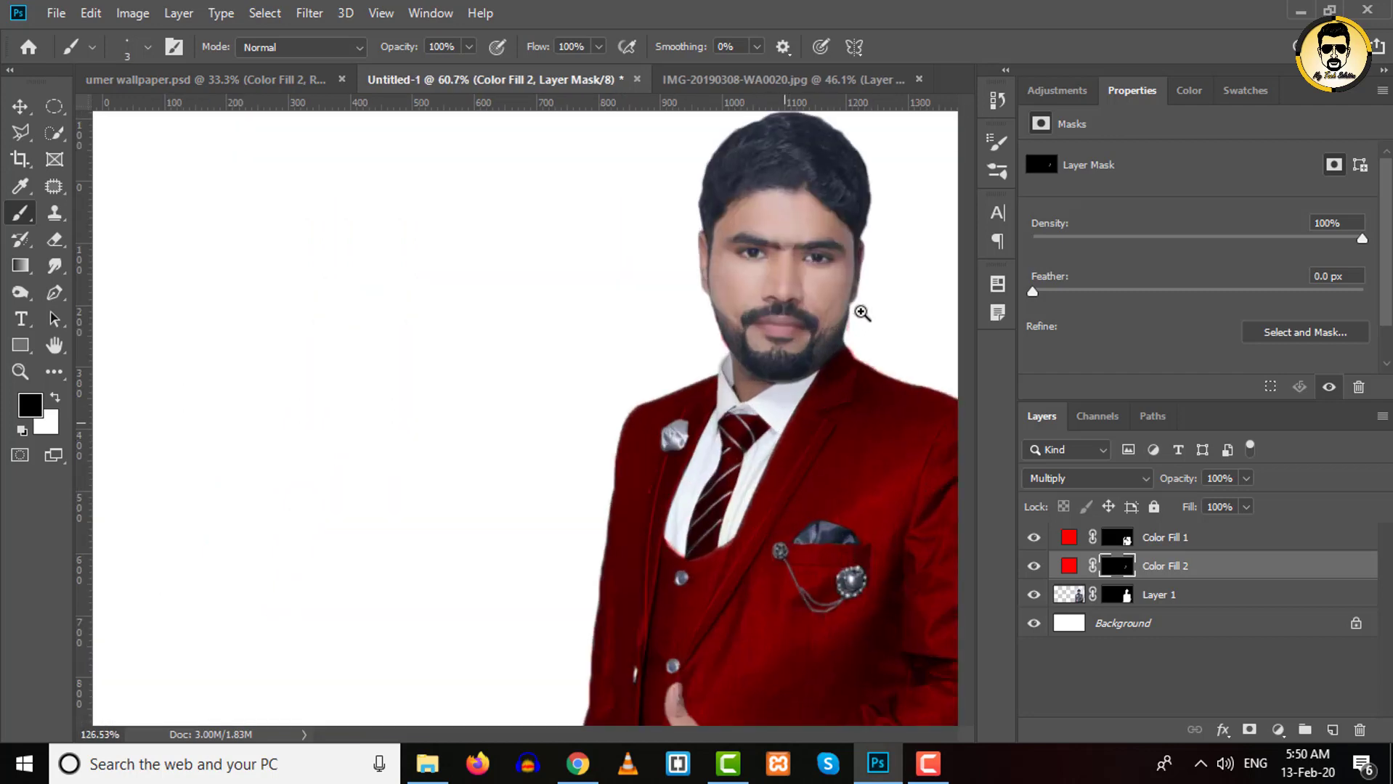
{"action": "scroll", "coordinate": [777, 429], "scroll_direction": "up", "scroll_amount": 2}
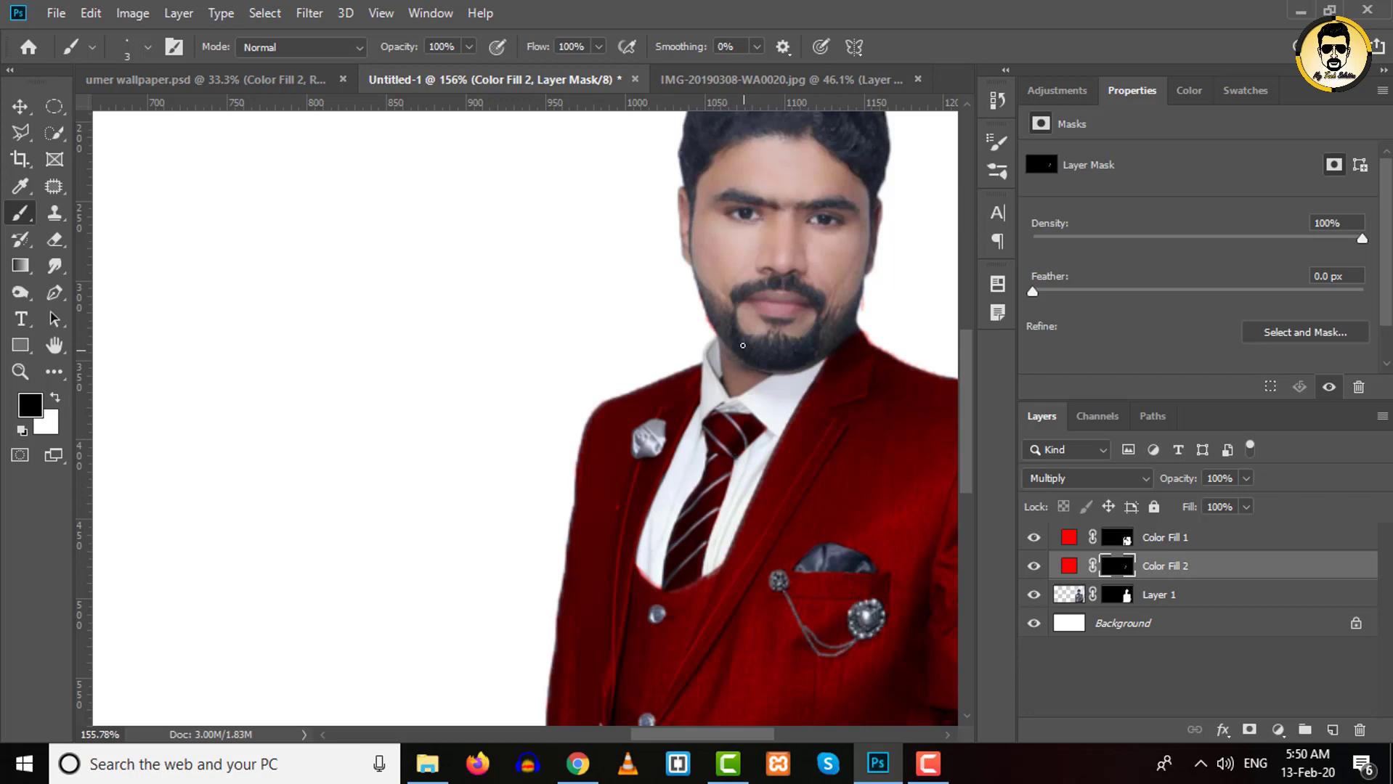
{"action": "scroll", "coordinate": [911, 274], "scroll_direction": "up", "scroll_amount": 2}
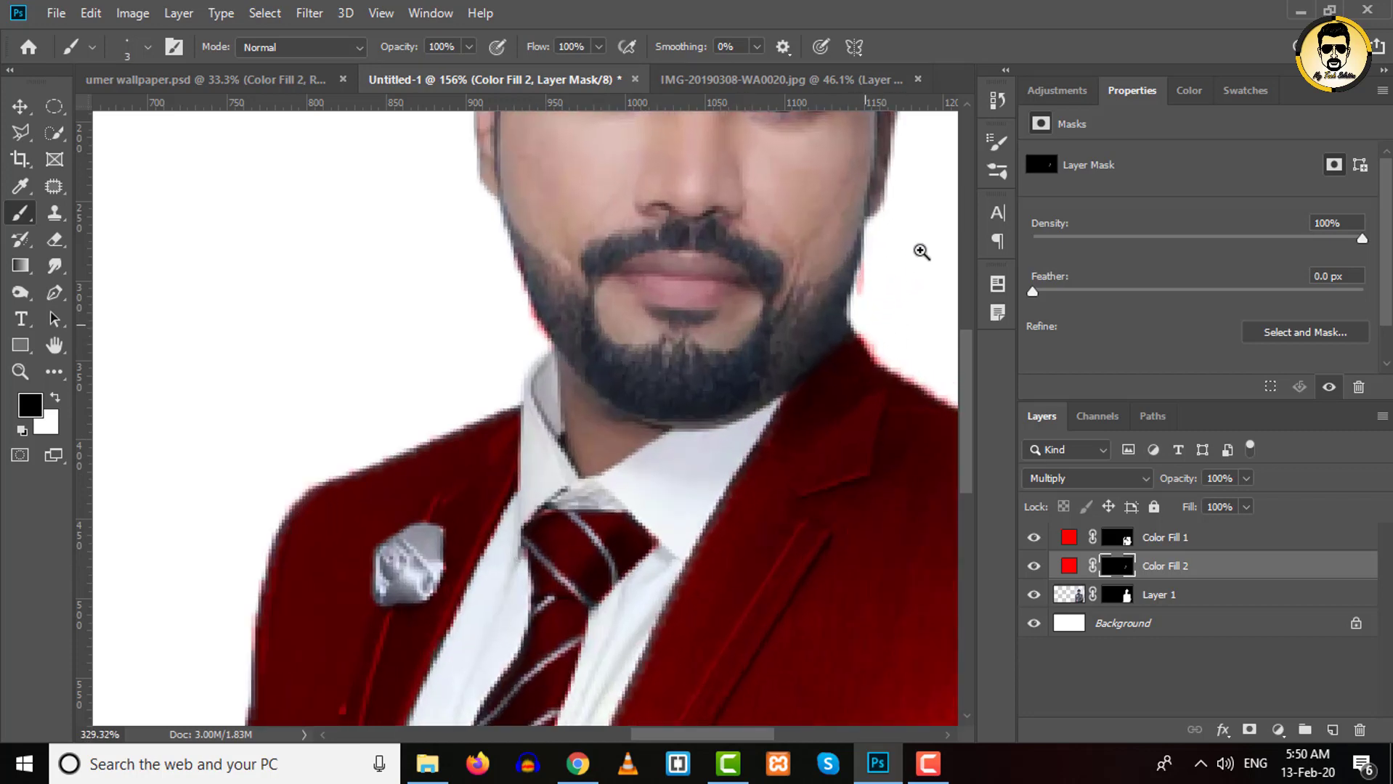
{"action": "scroll", "coordinate": [920, 249], "scroll_direction": "up", "scroll_amount": 2}
{"action": "left_click_drag", "start_coordinate": [724, 376], "coordinate": [632, 434]}
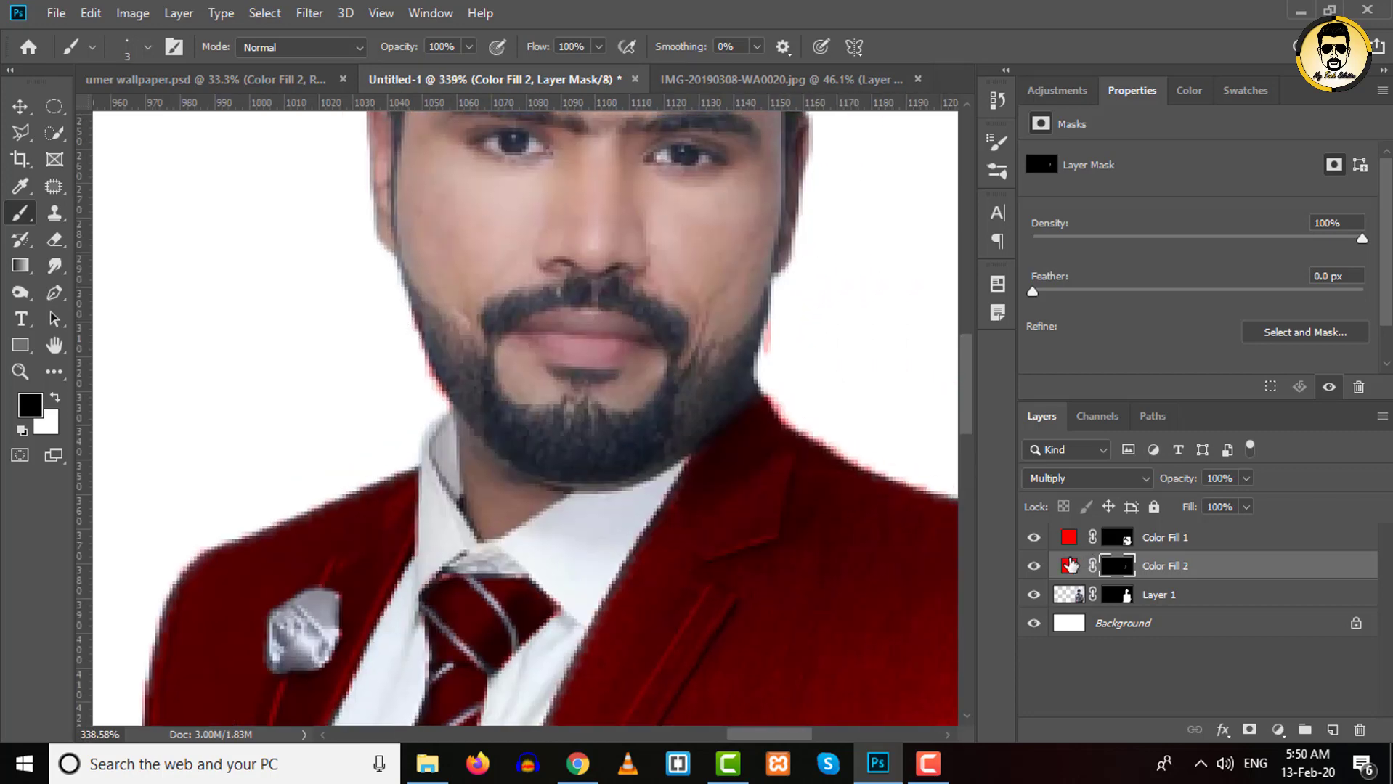
{"action": "left_click", "coordinate": [1069, 537]}
{"action": "key", "text": "x"}
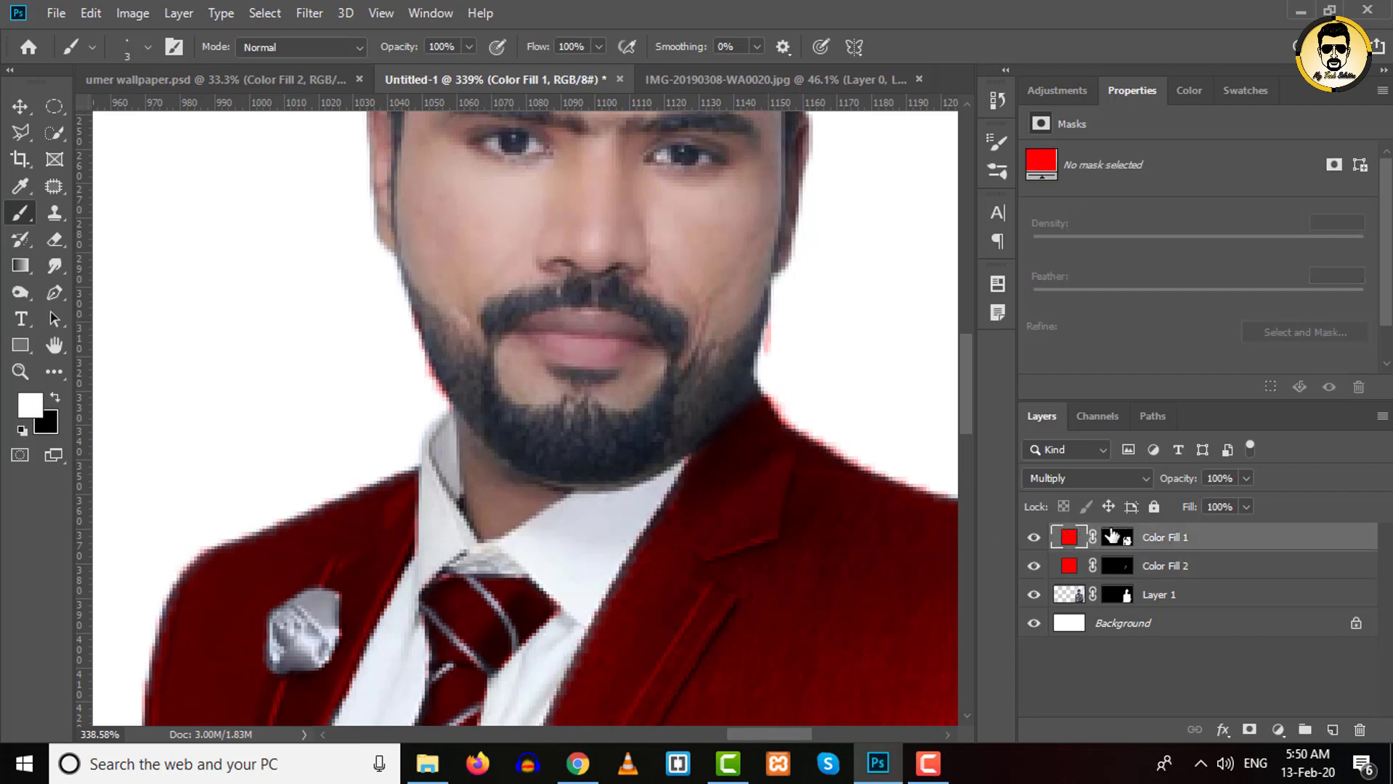
{"action": "left_click", "coordinate": [1112, 535]}
{"action": "key", "text": "x"}
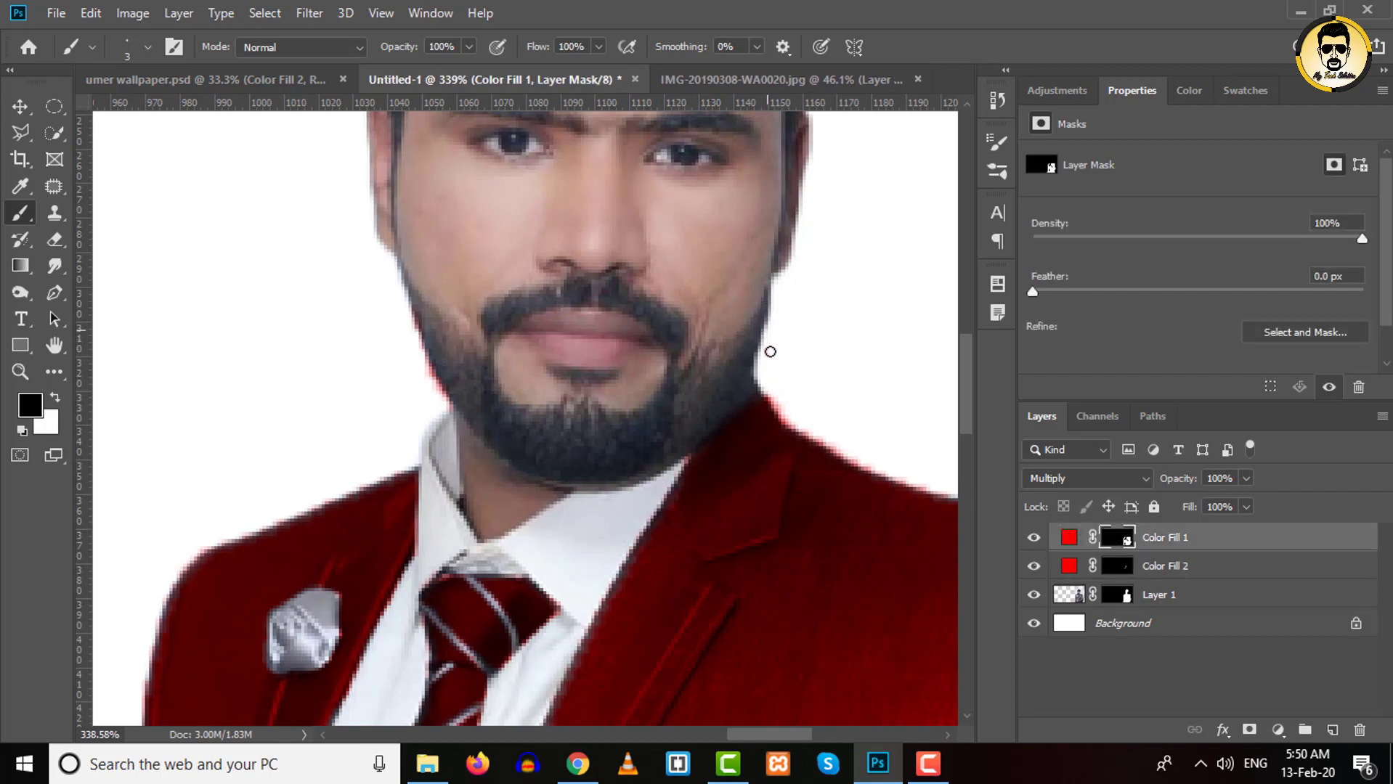
{"action": "left_click_drag", "start_coordinate": [413, 294], "coordinate": [424, 361]}
{"action": "scroll", "coordinate": [462, 345], "scroll_direction": "up", "scroll_amount": 5}
{"action": "scroll", "coordinate": [450, 404], "scroll_direction": "right", "scroll_amount": 3}
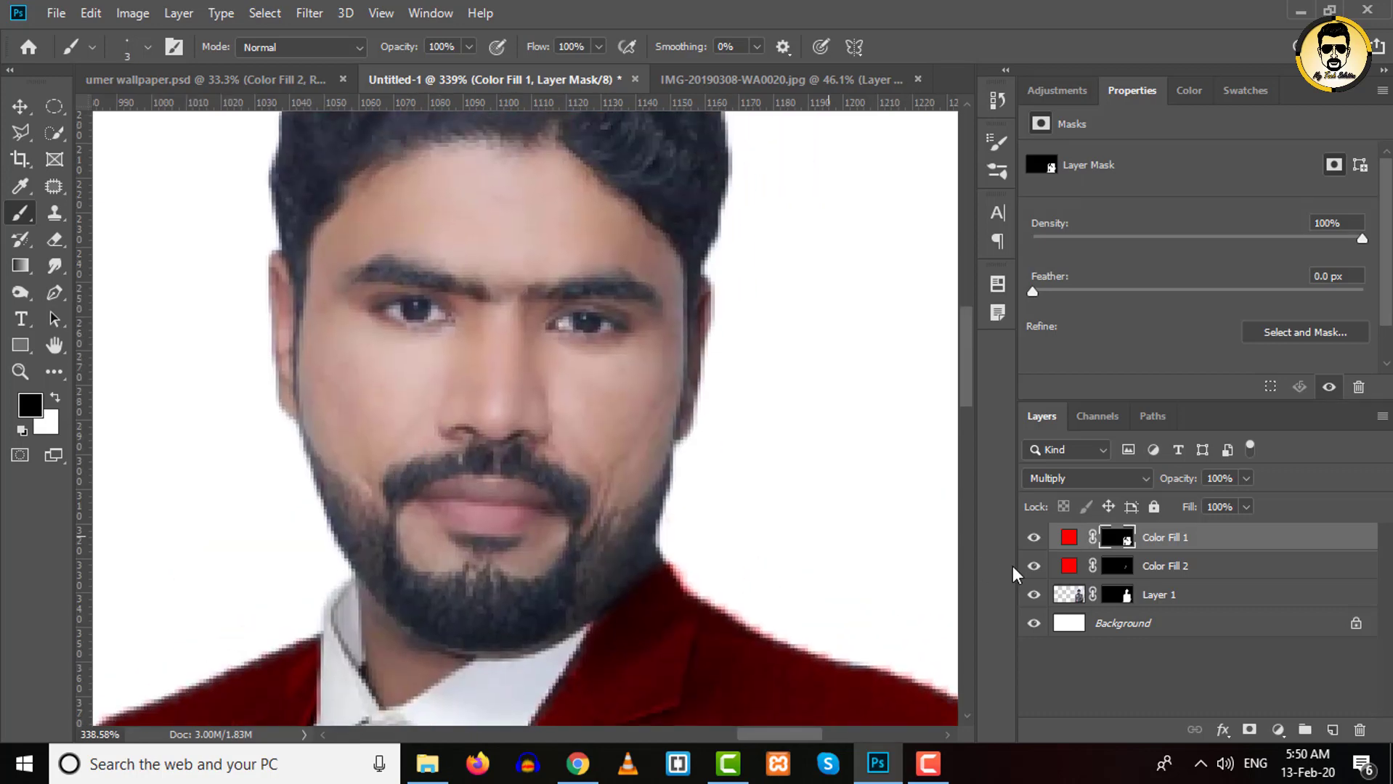
On Layer 1, set the Smudge Tool to a 10 px hard round brush at 20% strength
{"action": "left_click", "coordinate": [1081, 597]}
{"action": "key", "text": "x"}
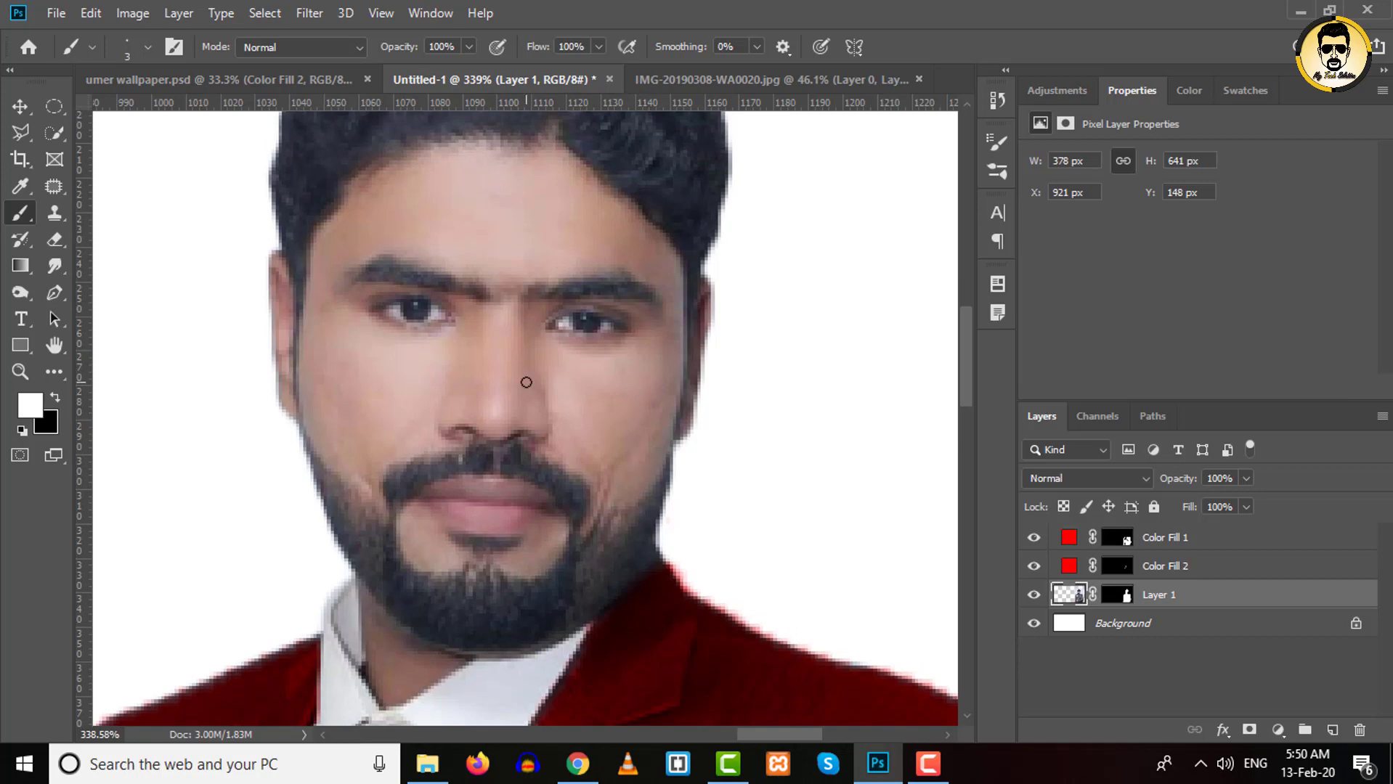
{"action": "left_click_drag", "start_coordinate": [20, 292], "coordinate": [55, 267]}
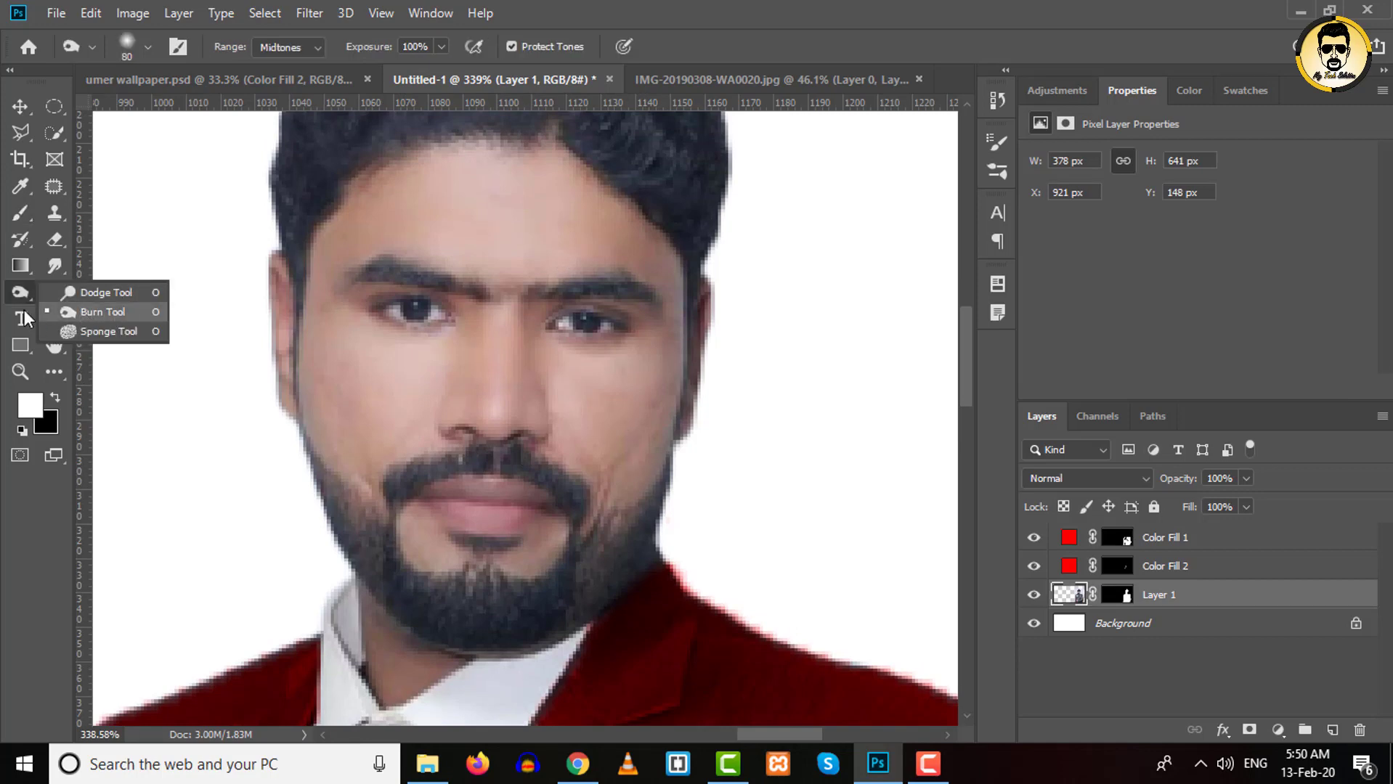
{"action": "right_click", "coordinate": [55, 267]}
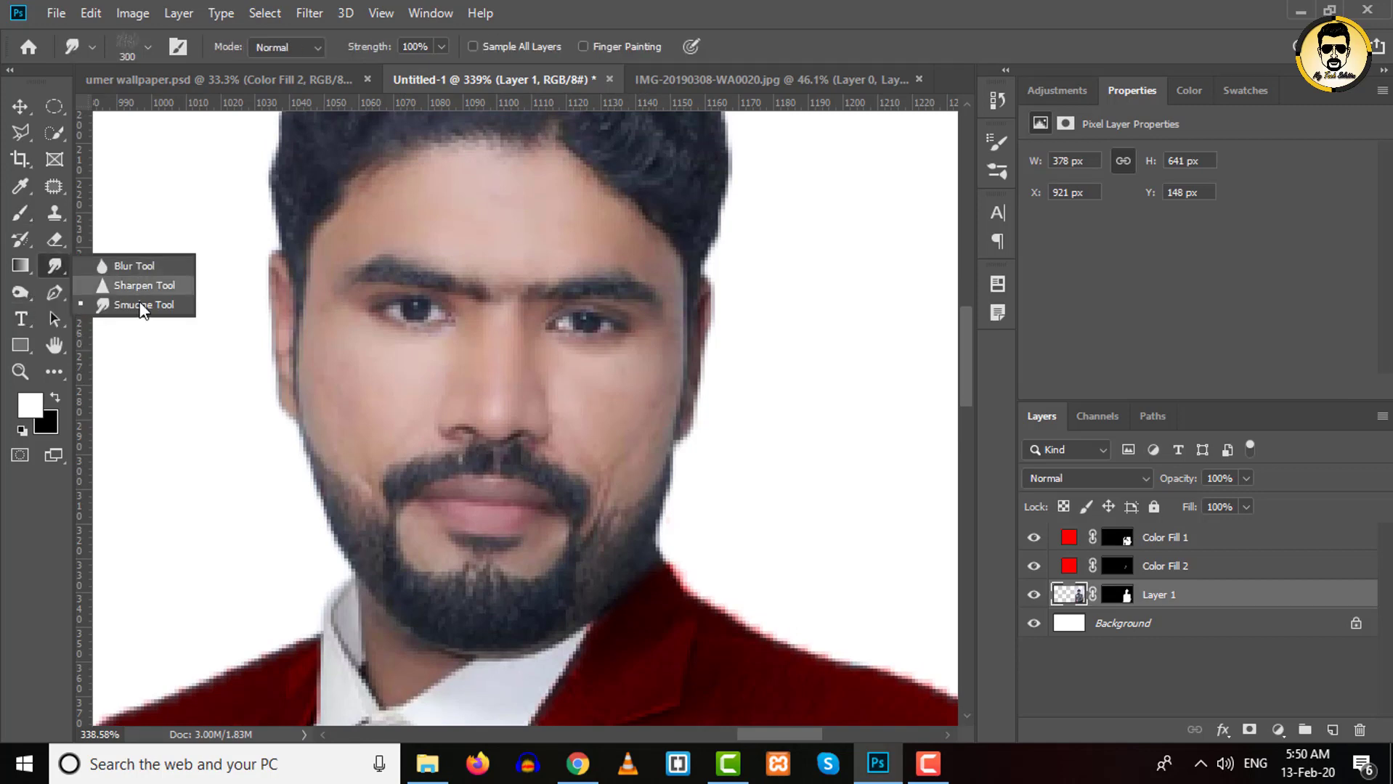
{"action": "left_click", "coordinate": [138, 303]}
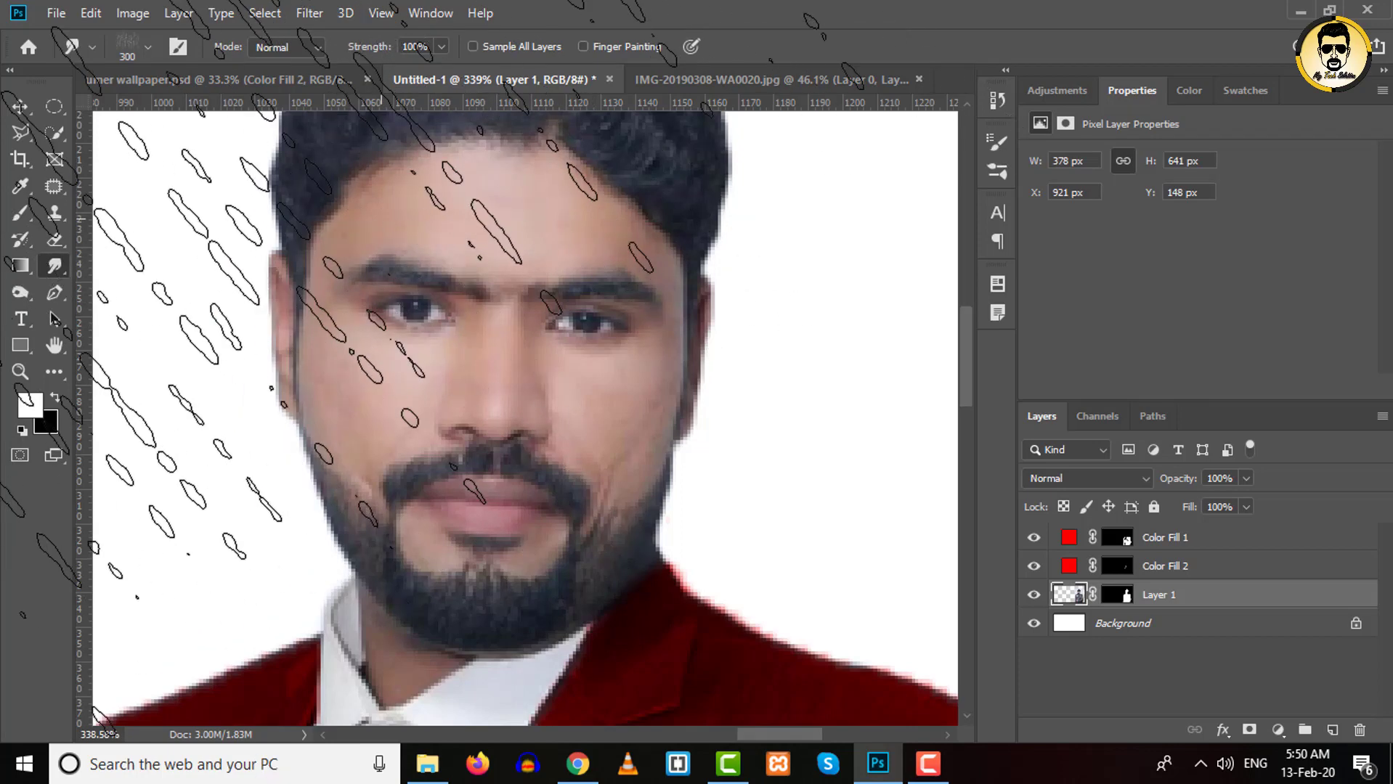
{"action": "left_click", "coordinate": [147, 46]}
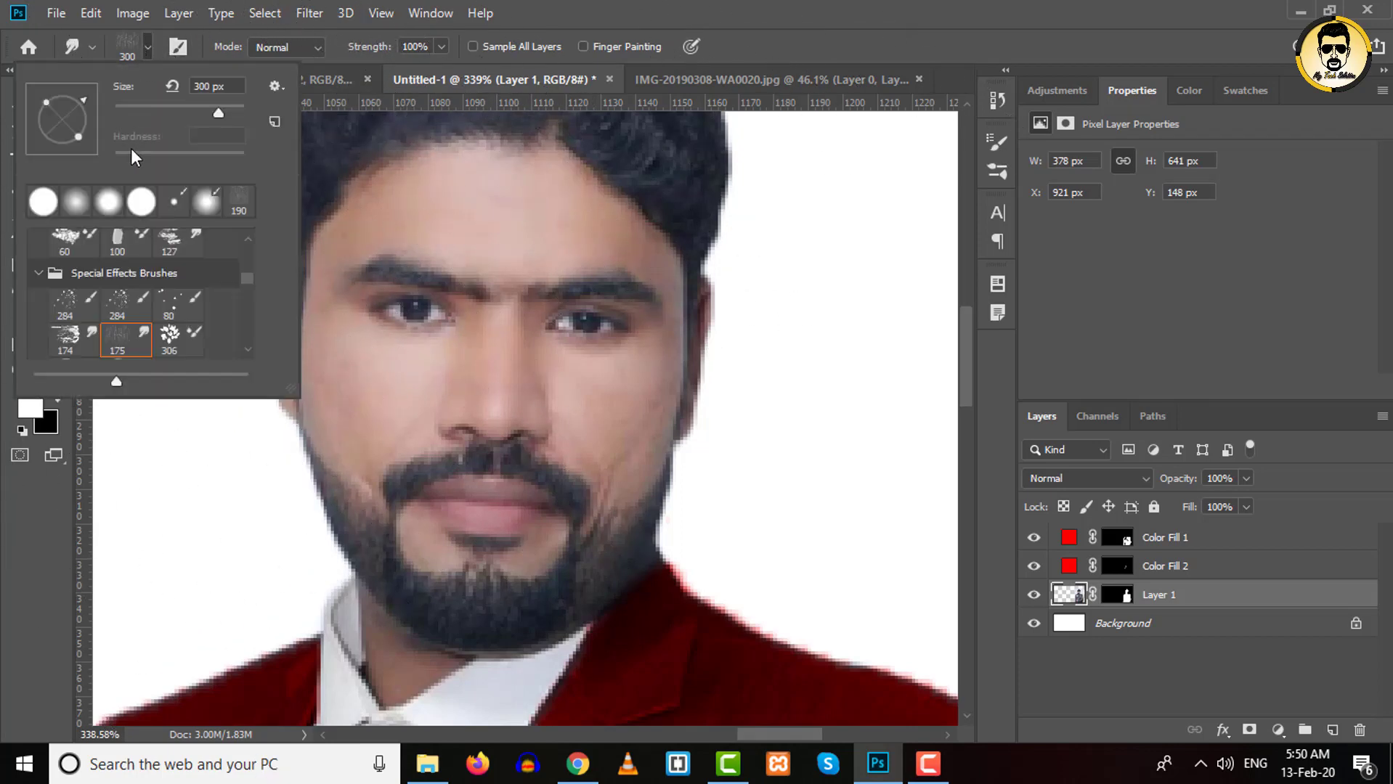
{"action": "left_click", "coordinate": [41, 202]}
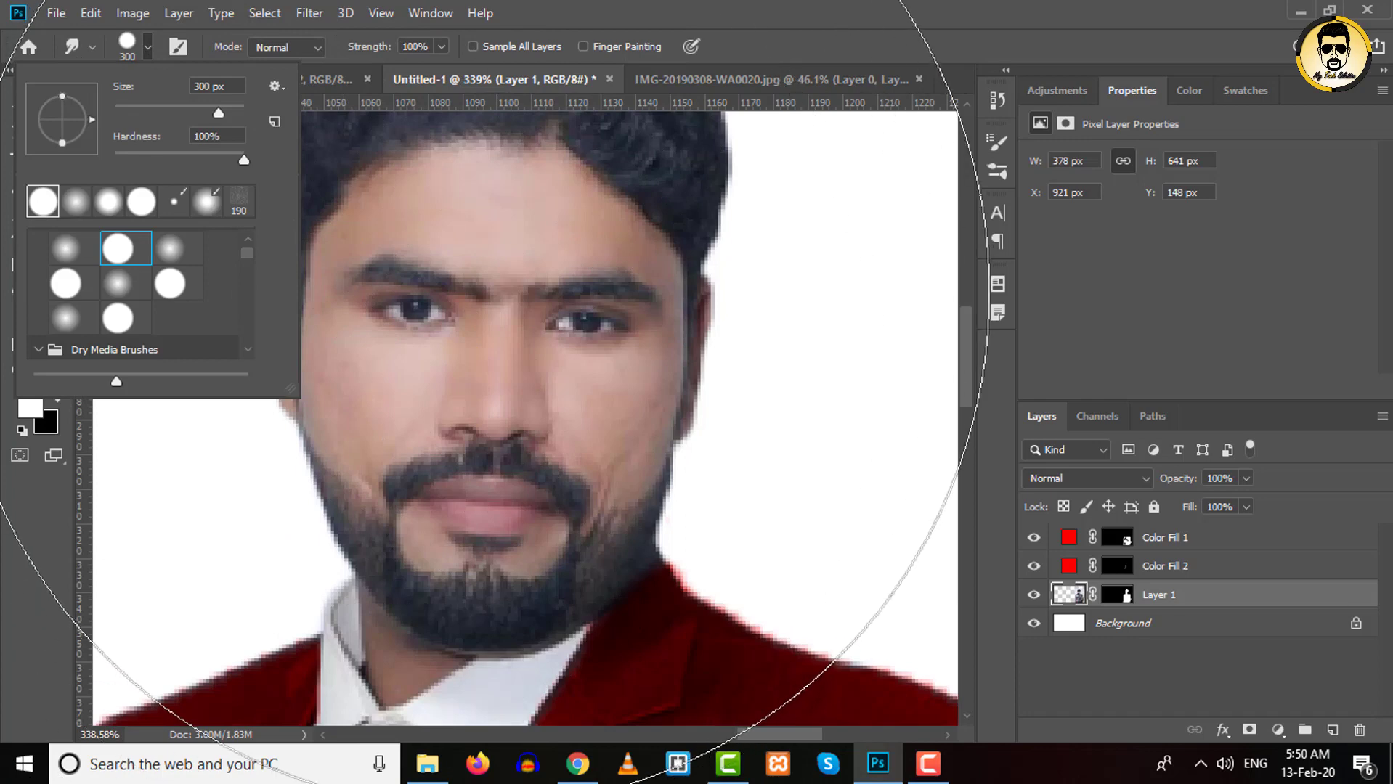
{"action": "left_click", "coordinate": [588, 218]}
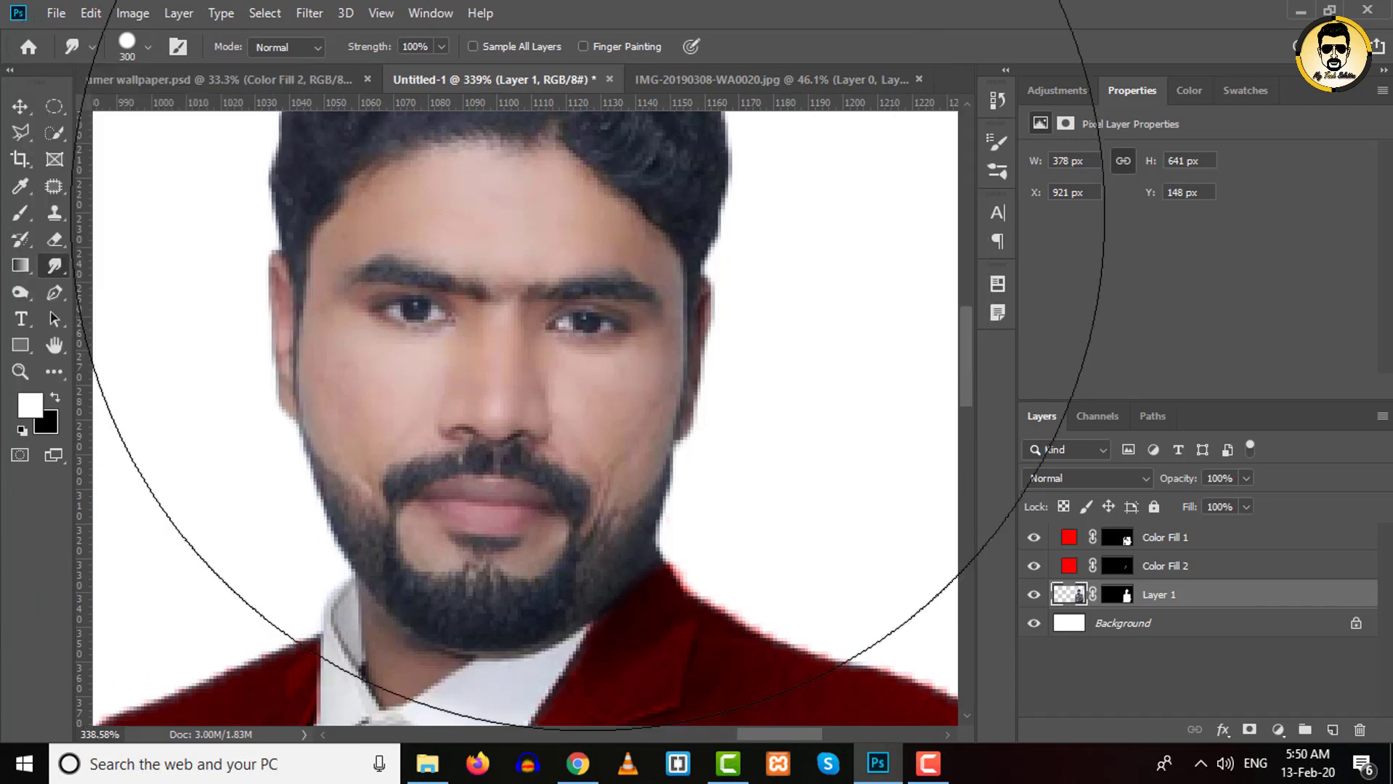
{"action": "key", "text": "bracketleft"}
{"action": "key", "text": "bracketleft"}
{"action": "key", "text": "bracketleft"}
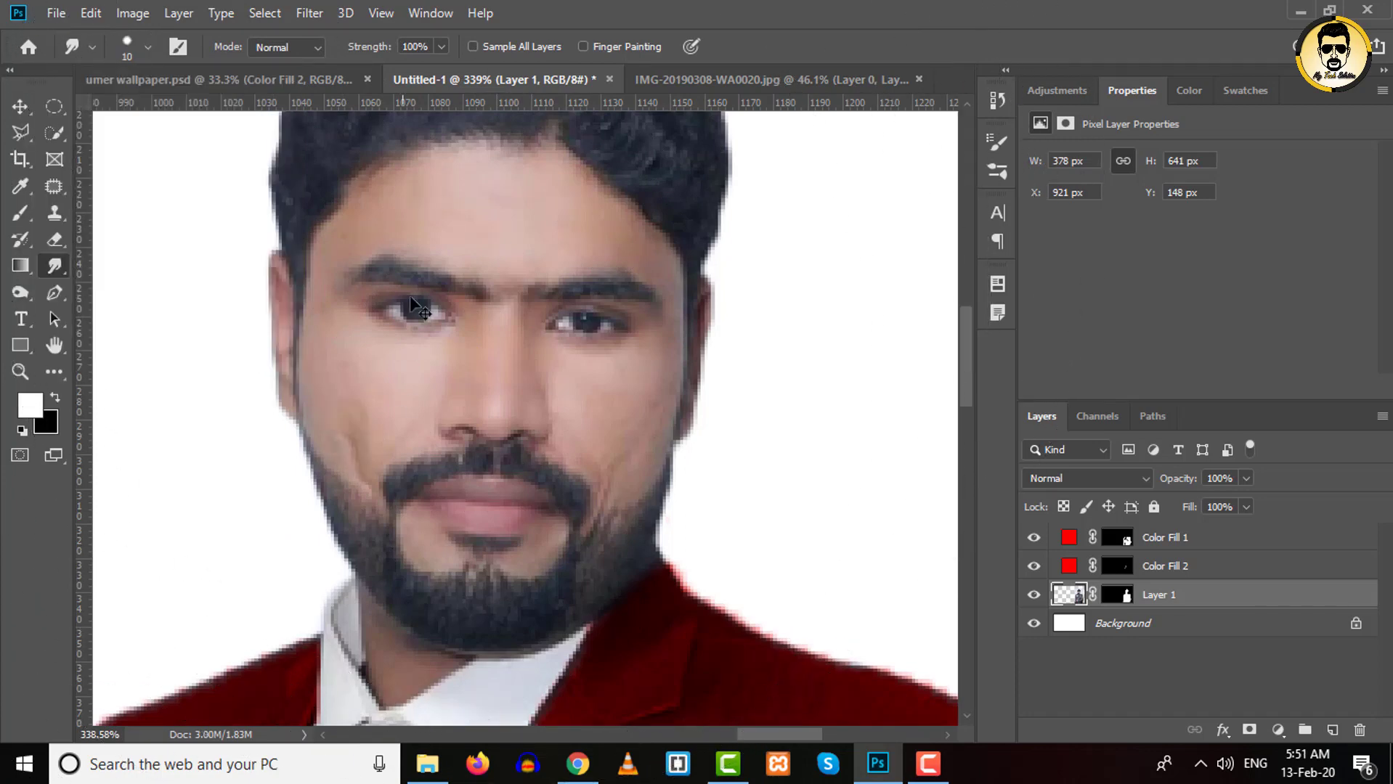
{"action": "left_click", "coordinate": [415, 47]}
{"action": "type", "text": "20"}
{"action": "key", "text": "Return"}
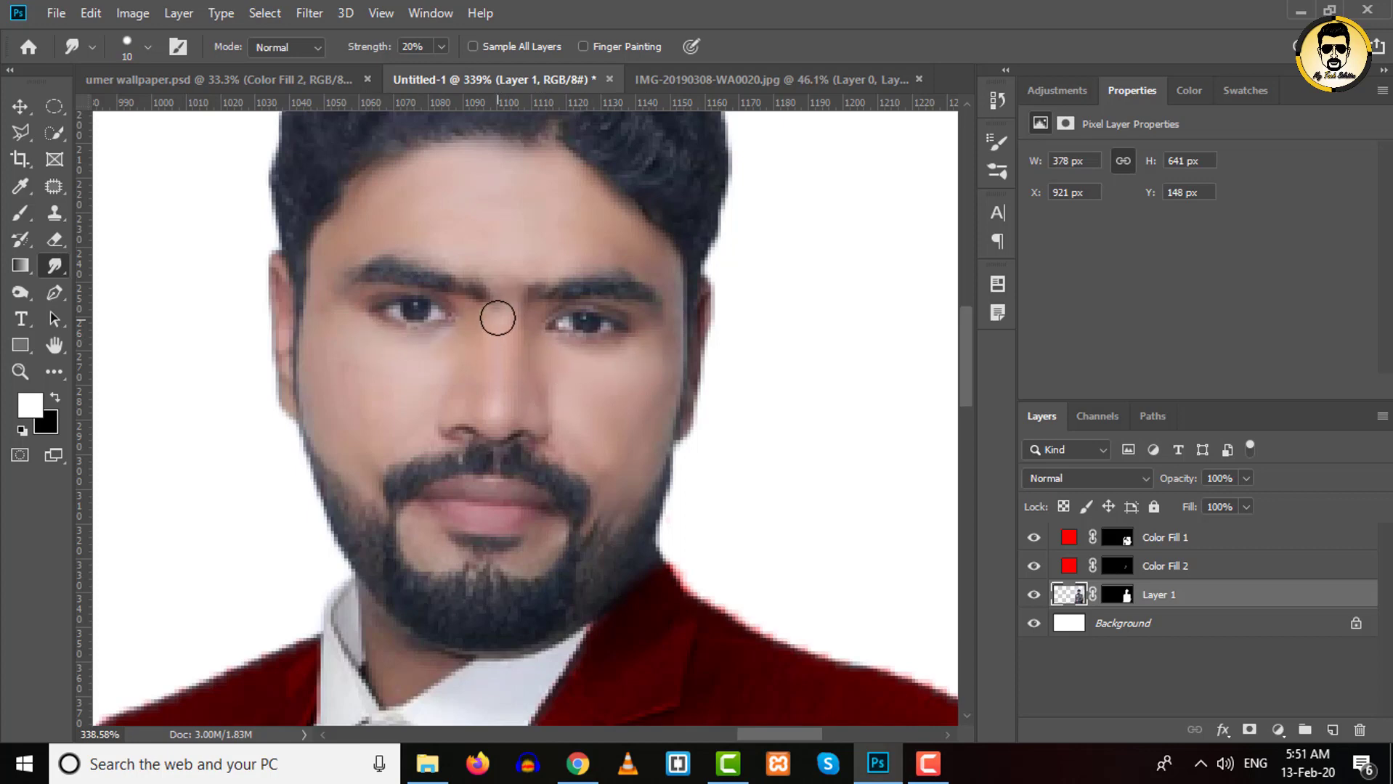
{"action": "key", "text": "ctrl+0"}
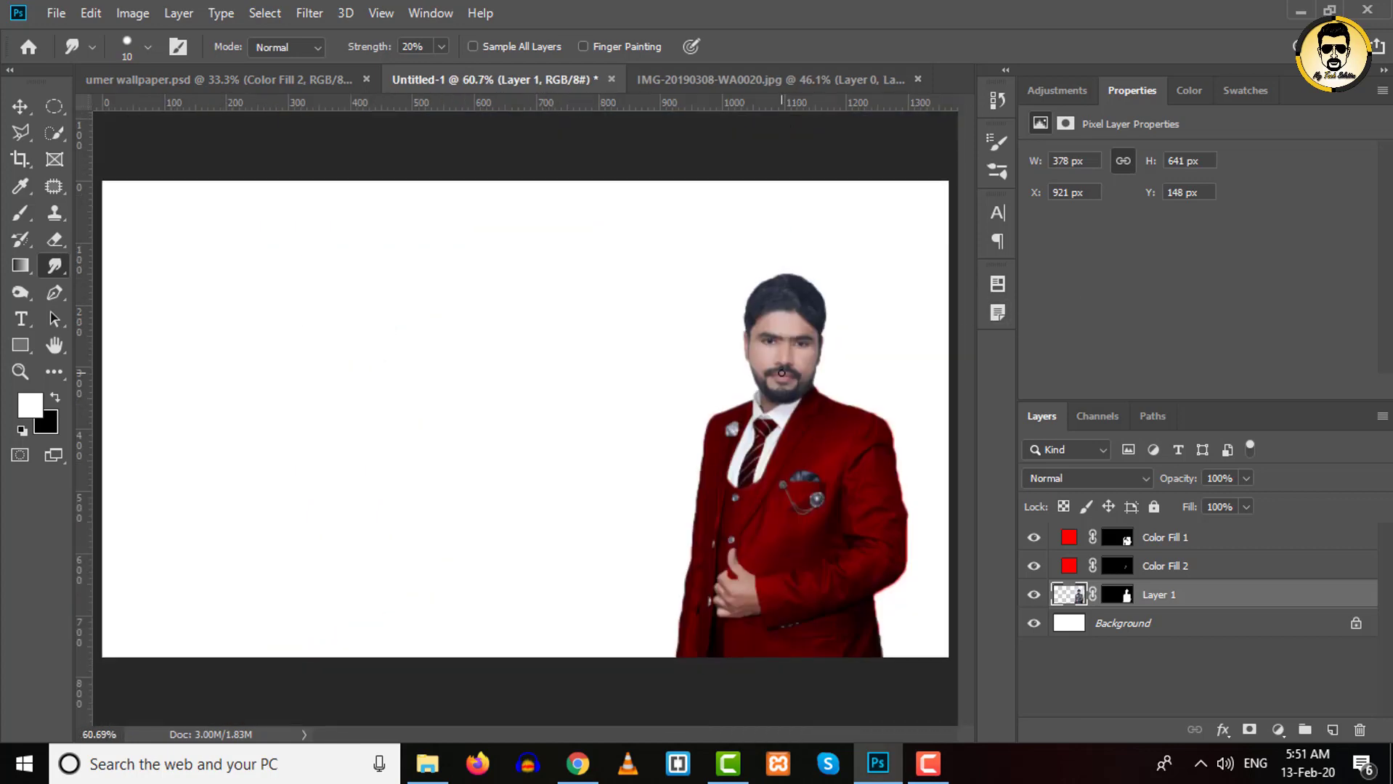
Drag the 708184 wallpaper JPG from File Explorer into Photoshop to open it
{"action": "key", "text": "v"}
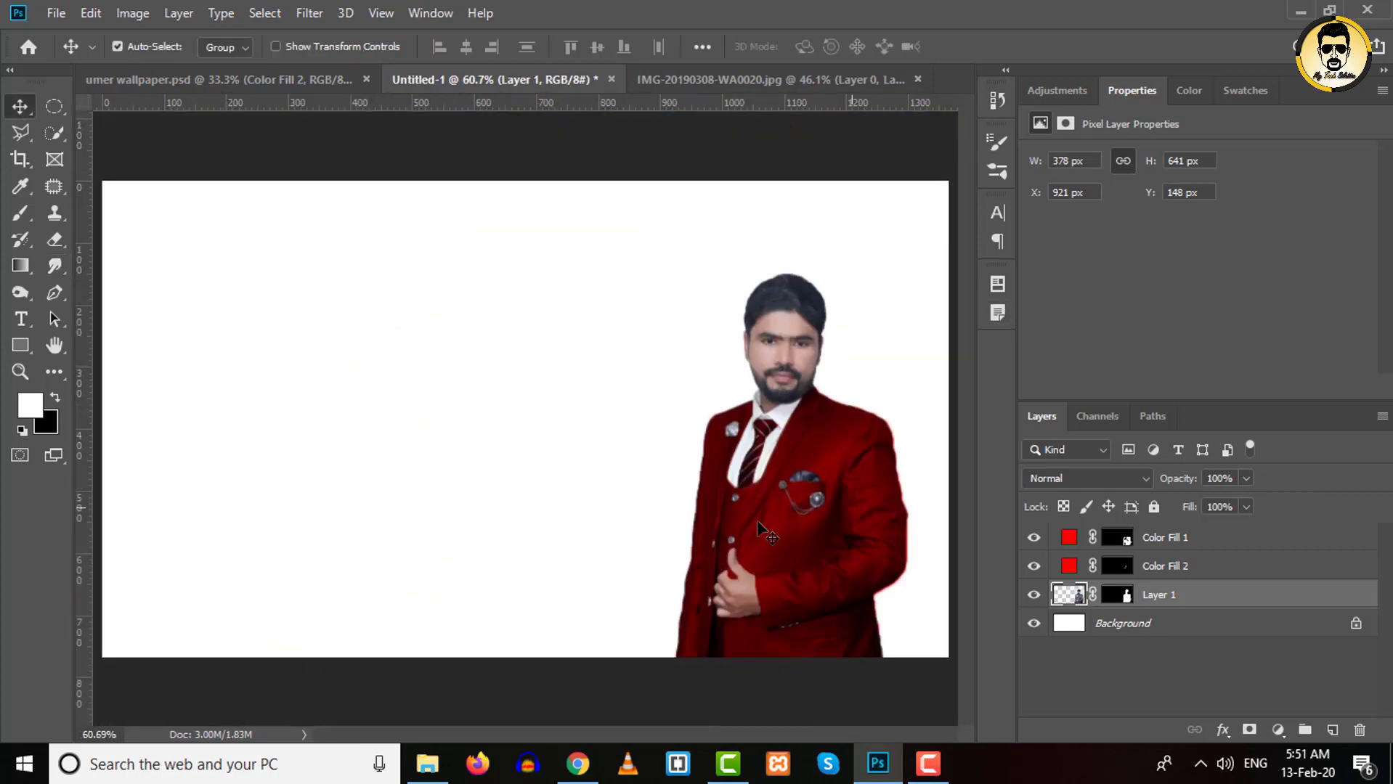
{"action": "left_click", "coordinate": [427, 764]}
{"action": "left_click", "coordinate": [258, 249]}
{"action": "left_click_drag", "start_coordinate": [902, 650], "coordinate": [717, 145]}
{"action": "left_click_drag", "start_coordinate": [717, 146], "coordinate": [938, 70]}
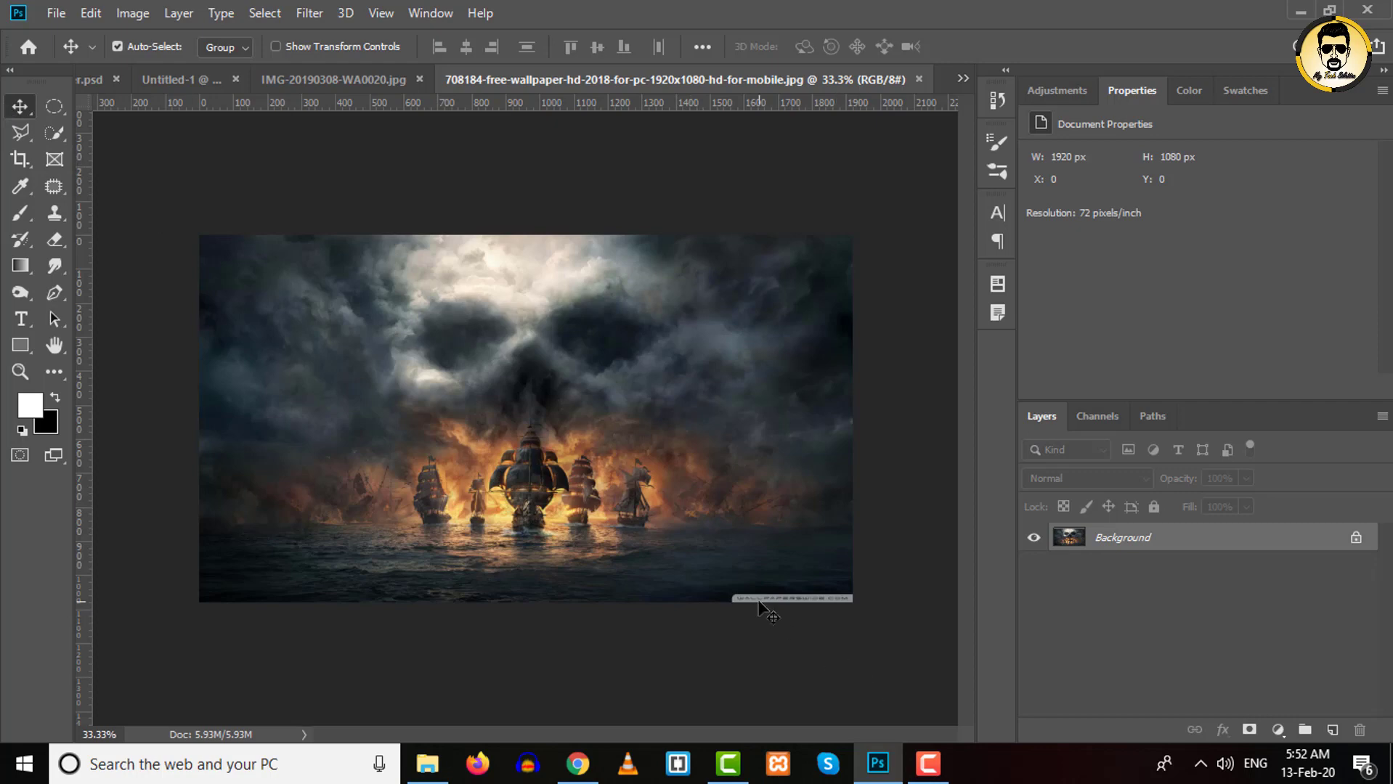
Patch out the bottom-right watermark strip with the Content-Aware Patch Tool
{"action": "key", "text": "ctrl"}
{"action": "left_click", "coordinate": [53, 185]}
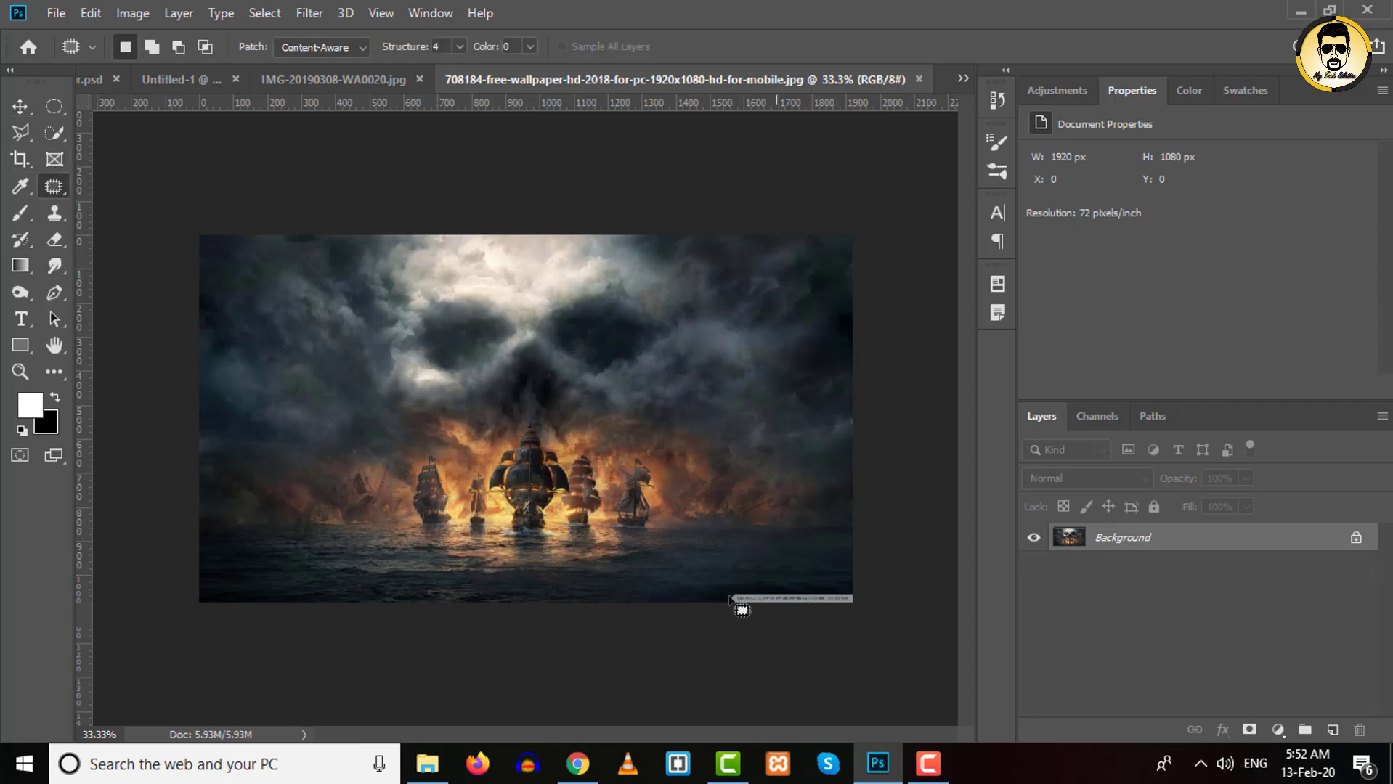
{"action": "mouse_move", "coordinate": [728, 592]}
{"action": "left_mouse_down"}
{"action": "mouse_move", "coordinate": [887, 599]}
{"action": "mouse_move", "coordinate": [811, 590]}
{"action": "left_mouse_up"}
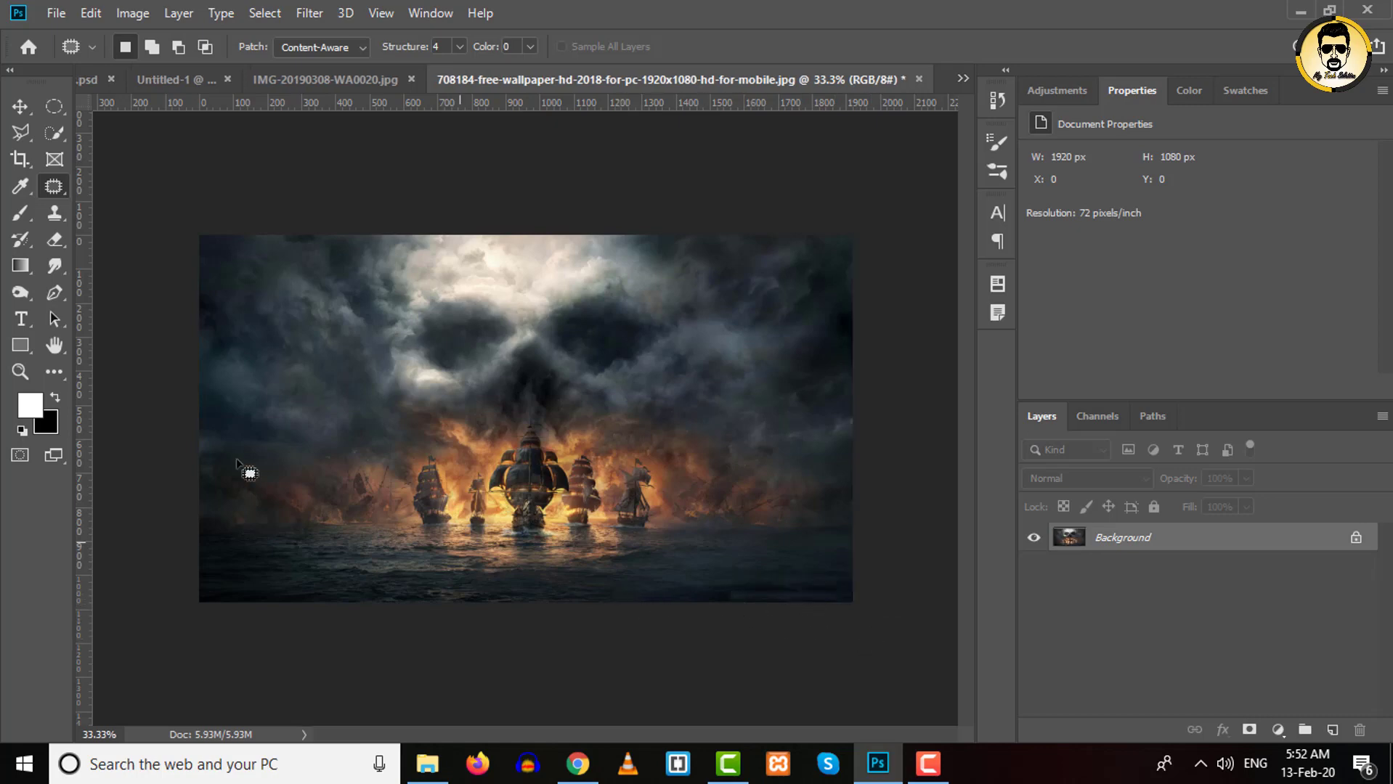
{"action": "key", "text": "v"}
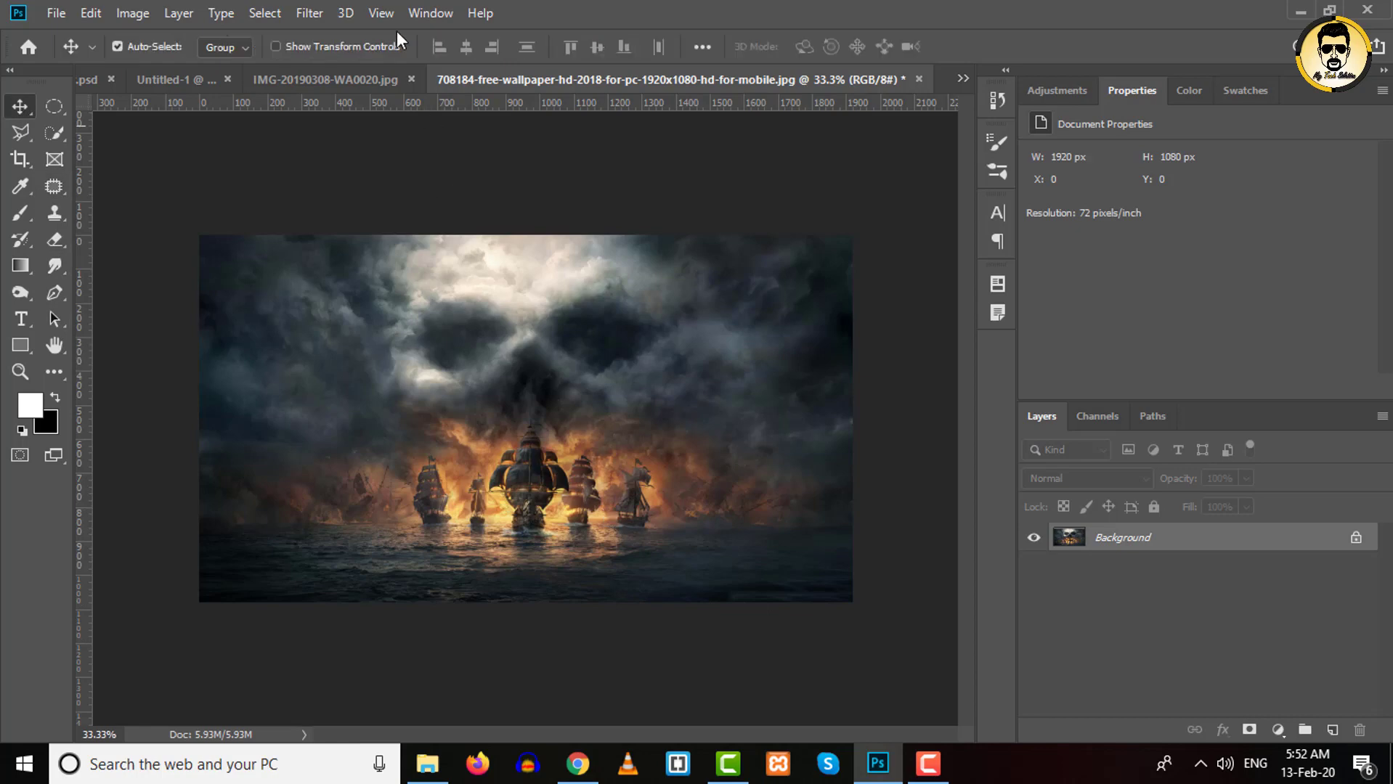
Apply a Camera Raw Filter with Temperature +19, Tint -11 and Exposure +0.45 to the wallpaper
{"action": "left_click", "coordinate": [310, 13]}
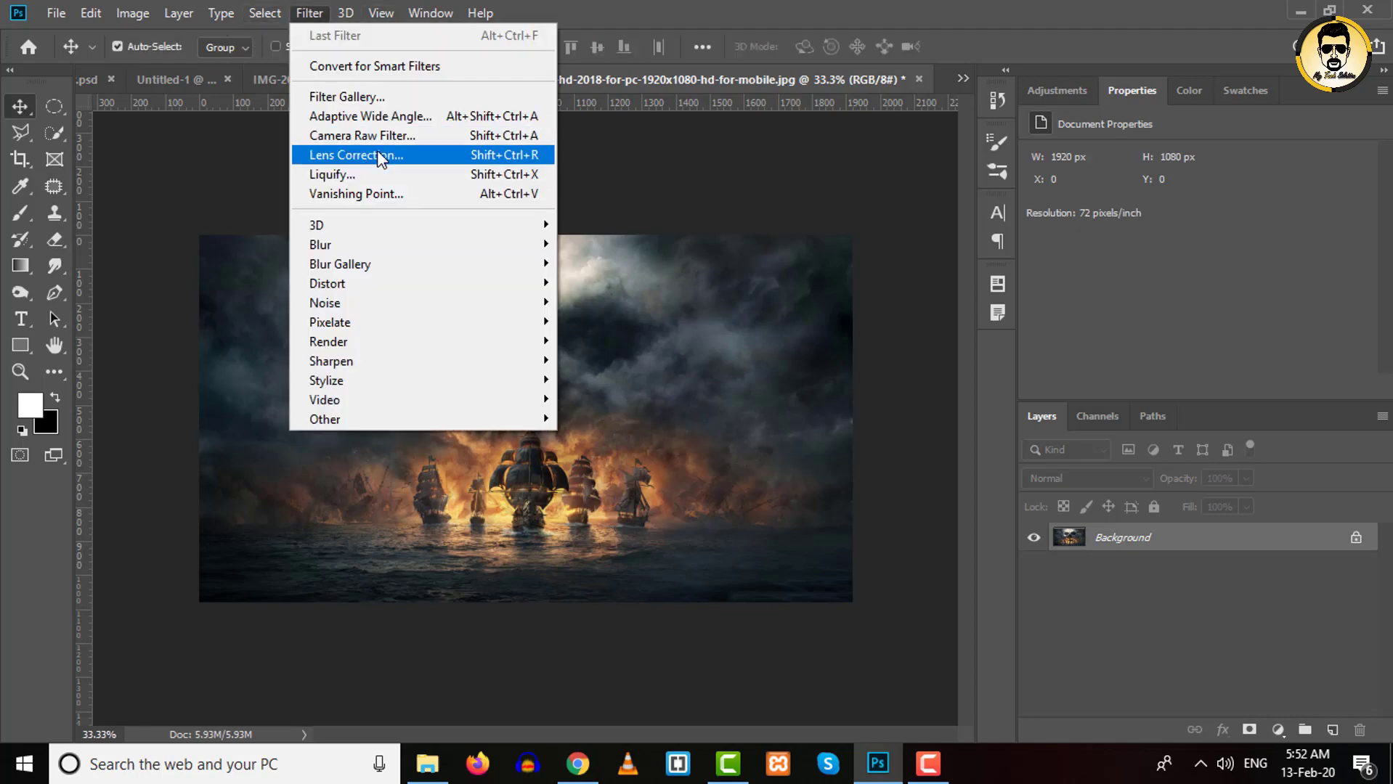
{"action": "left_click", "coordinate": [349, 137]}
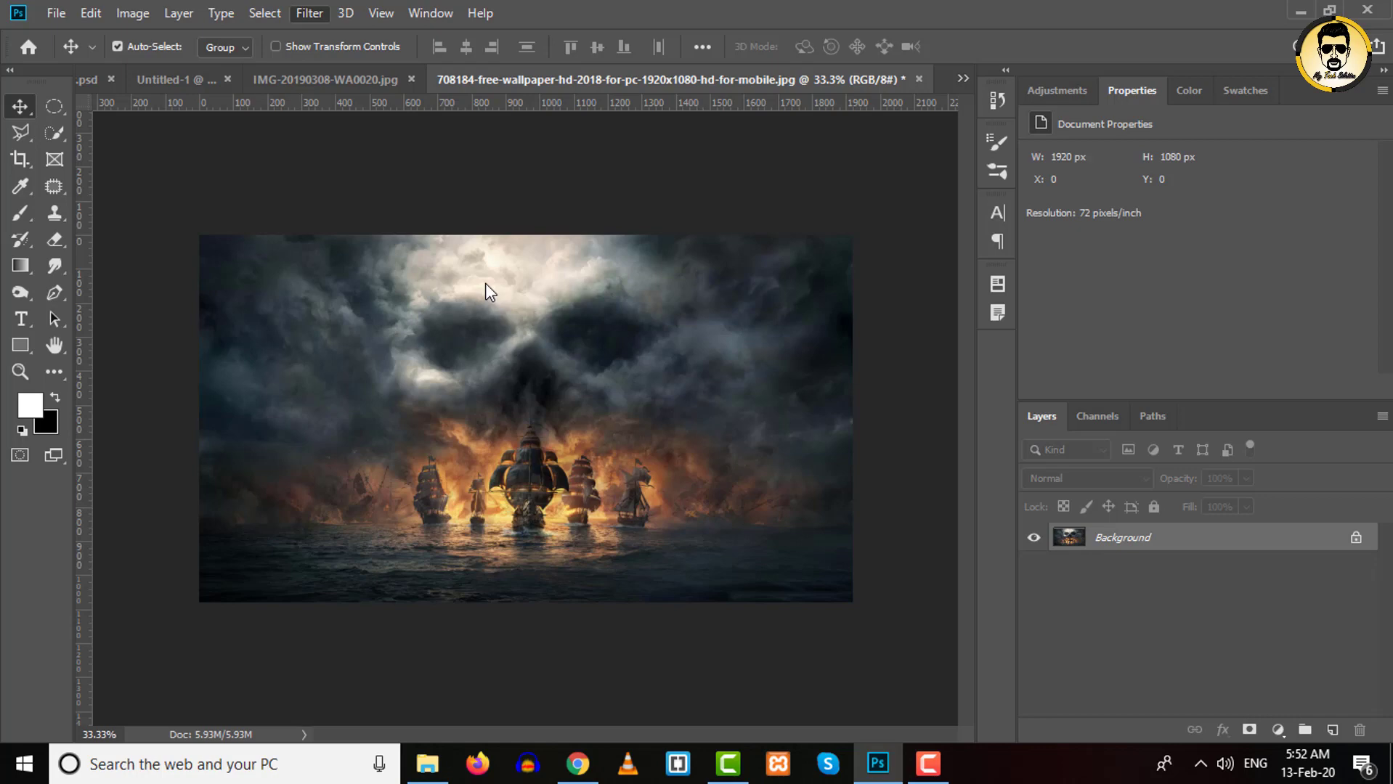
{"action": "mouse_move", "coordinate": [1087, 392]}
{"action": "left_mouse_down"}
{"action": "mouse_move", "coordinate": [1110, 393]}
{"action": "mouse_move", "coordinate": [1073, 429]}
{"action": "left_mouse_up"}
{"action": "left_click_drag", "start_coordinate": [1087, 490], "coordinate": [1097, 491]}
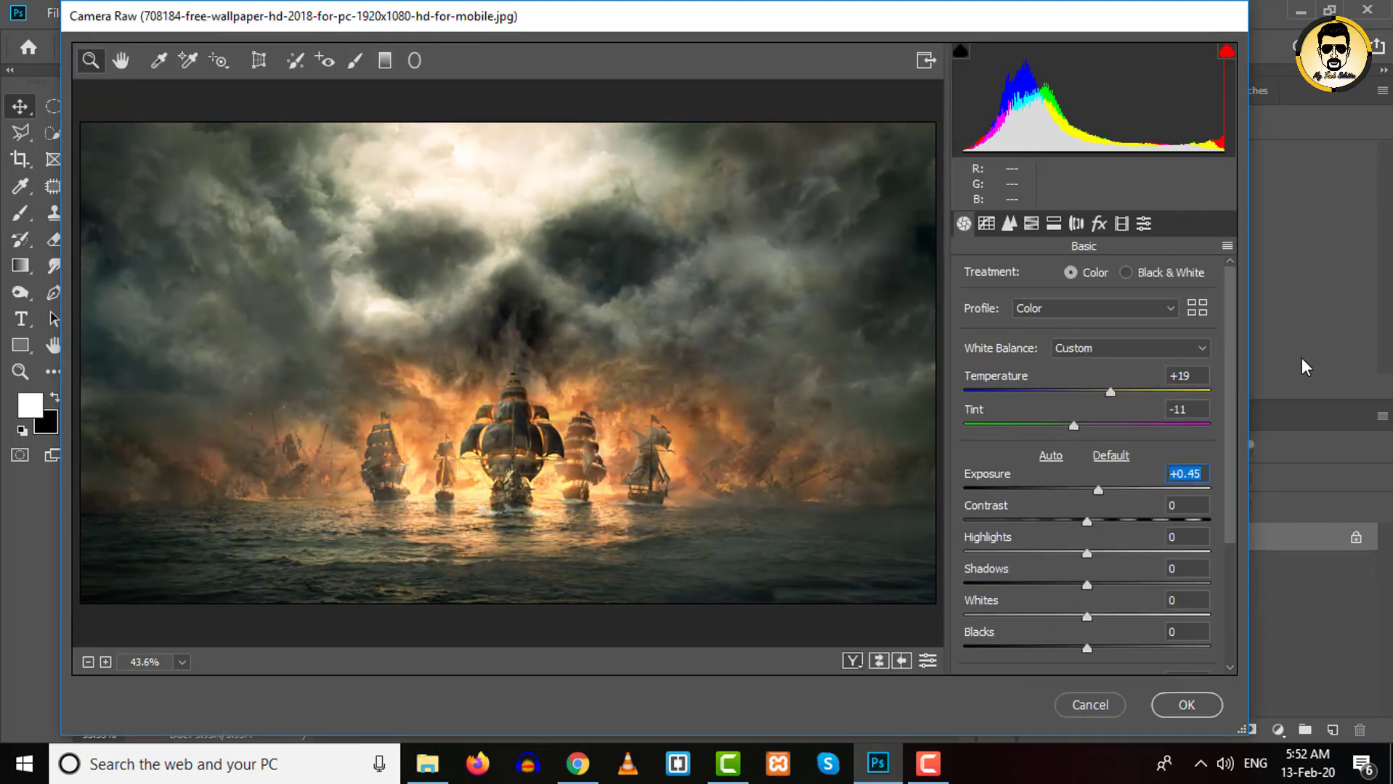
{"action": "left_click", "coordinate": [1173, 704]}
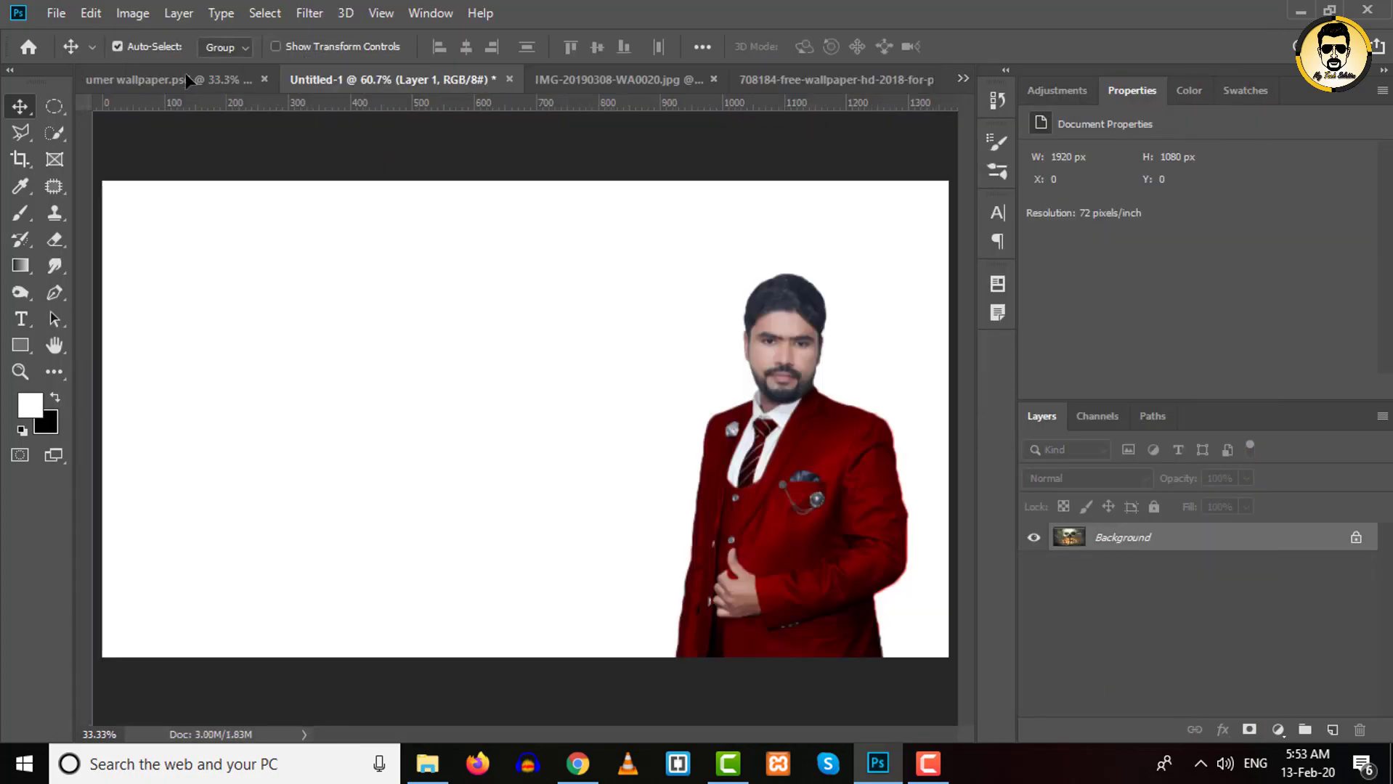
Drop the wallpaper into Untitled-1 and move its Layer 2 below the man's Layer 1
{"action": "left_click_drag", "start_coordinate": [183, 73], "coordinate": [578, 331]}
{"action": "left_click_drag", "start_coordinate": [1201, 609], "coordinate": [1212, 639]}
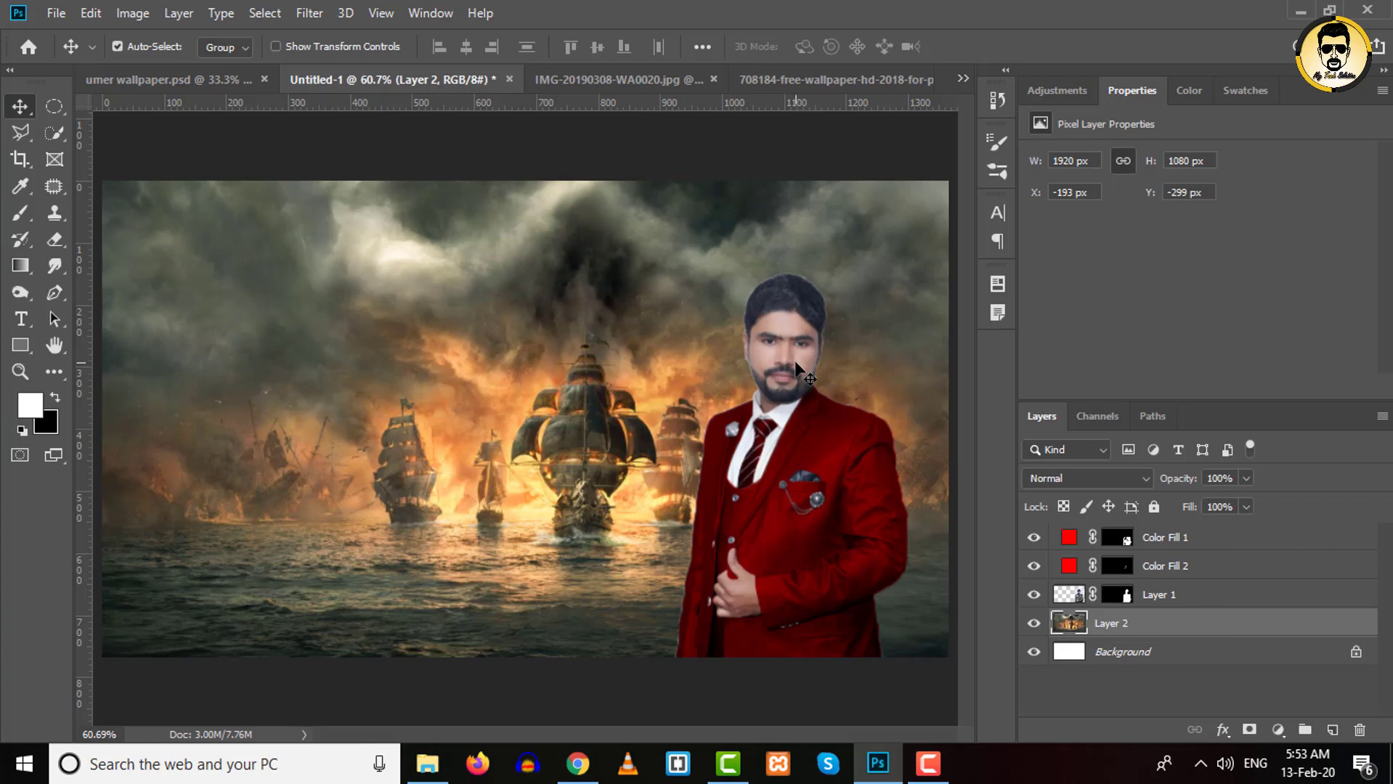
{"action": "left_click", "coordinate": [798, 291]}
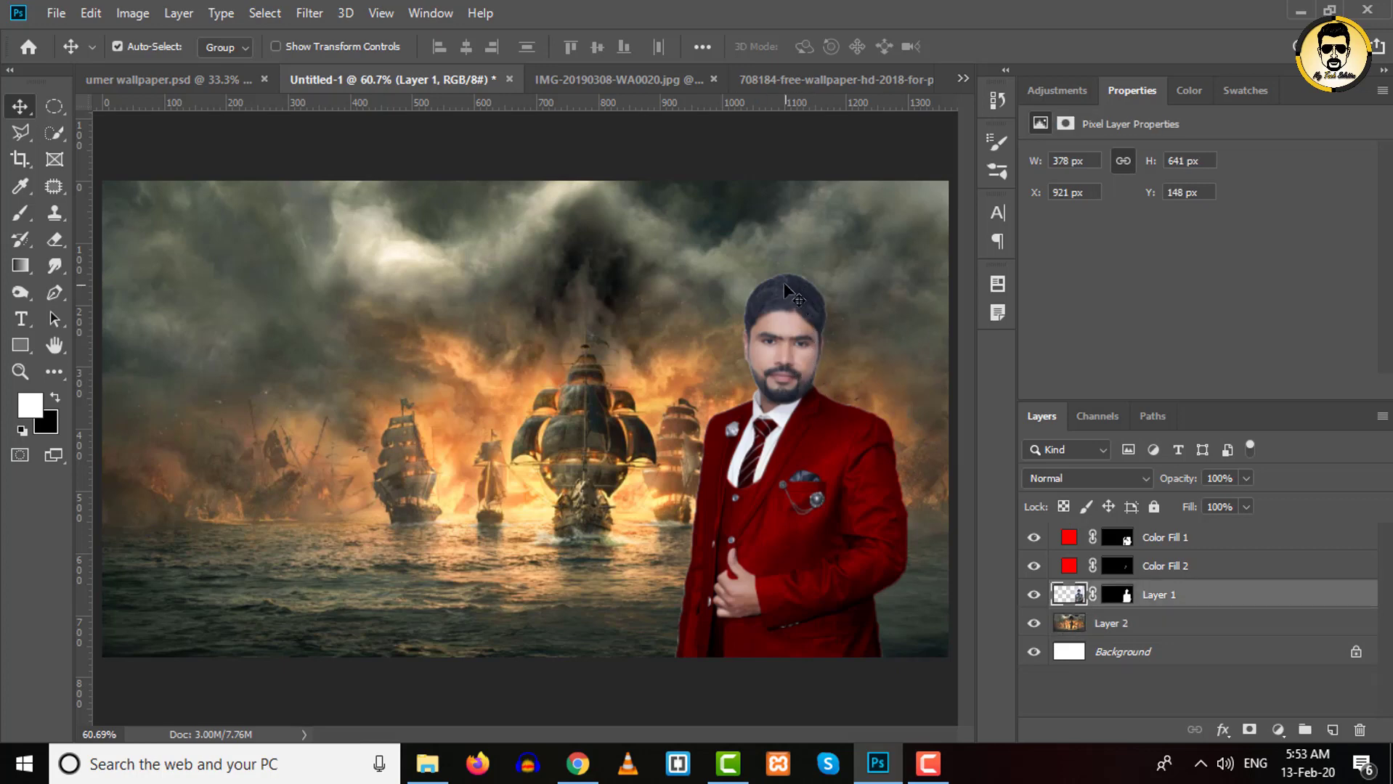
{"action": "mouse_move", "coordinate": [793, 286]}
{"action": "left_mouse_down"}
{"action": "mouse_move", "coordinate": [854, 295]}
{"action": "mouse_move", "coordinate": [760, 277]}
{"action": "mouse_move", "coordinate": [767, 239]}
{"action": "left_mouse_up"}
{"action": "left_click_drag", "start_coordinate": [734, 302], "coordinate": [679, 260]}
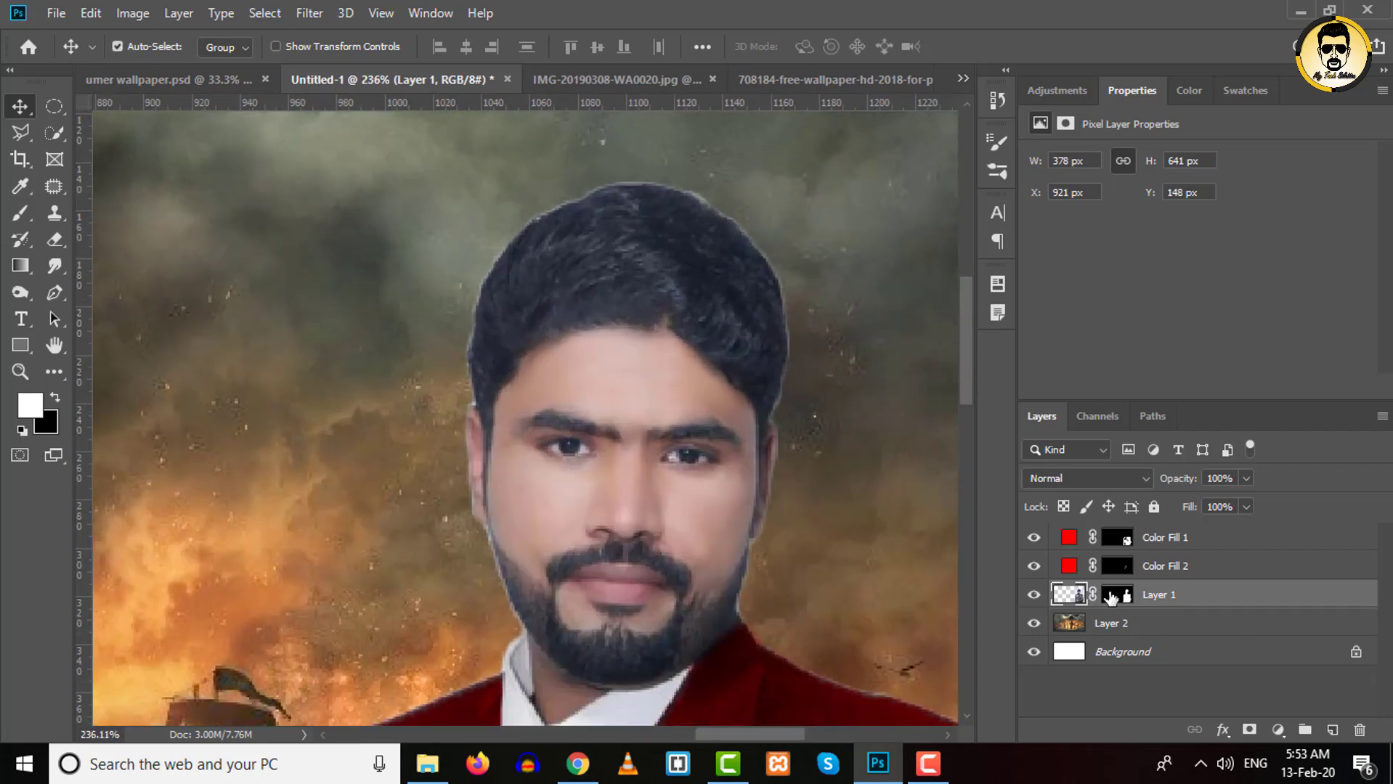
Load Layer 1's mask as a selection, contract it by 1 pixel, then deselect
{"action": "left_click", "coordinate": [1114, 596]}
{"action": "key", "text": "x"}
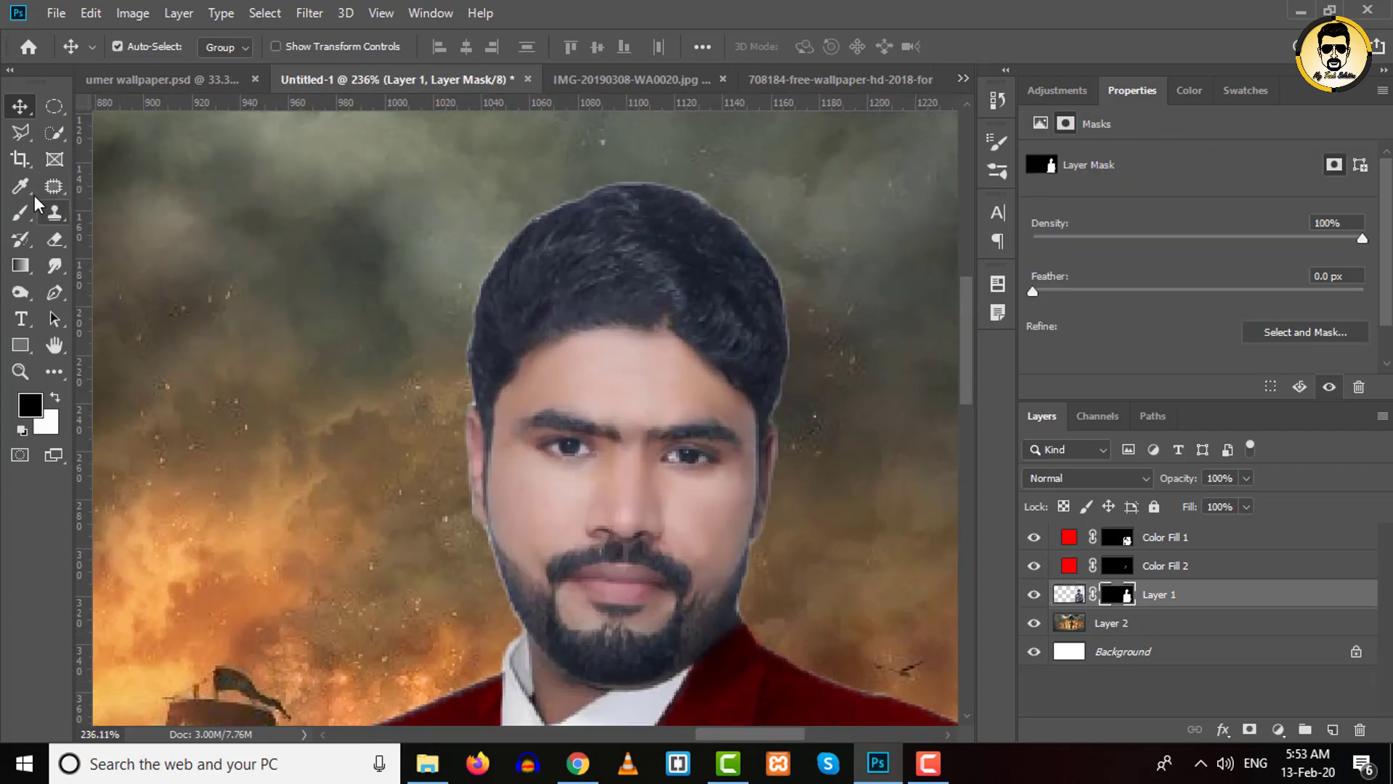
{"action": "left_click", "coordinate": [21, 210]}
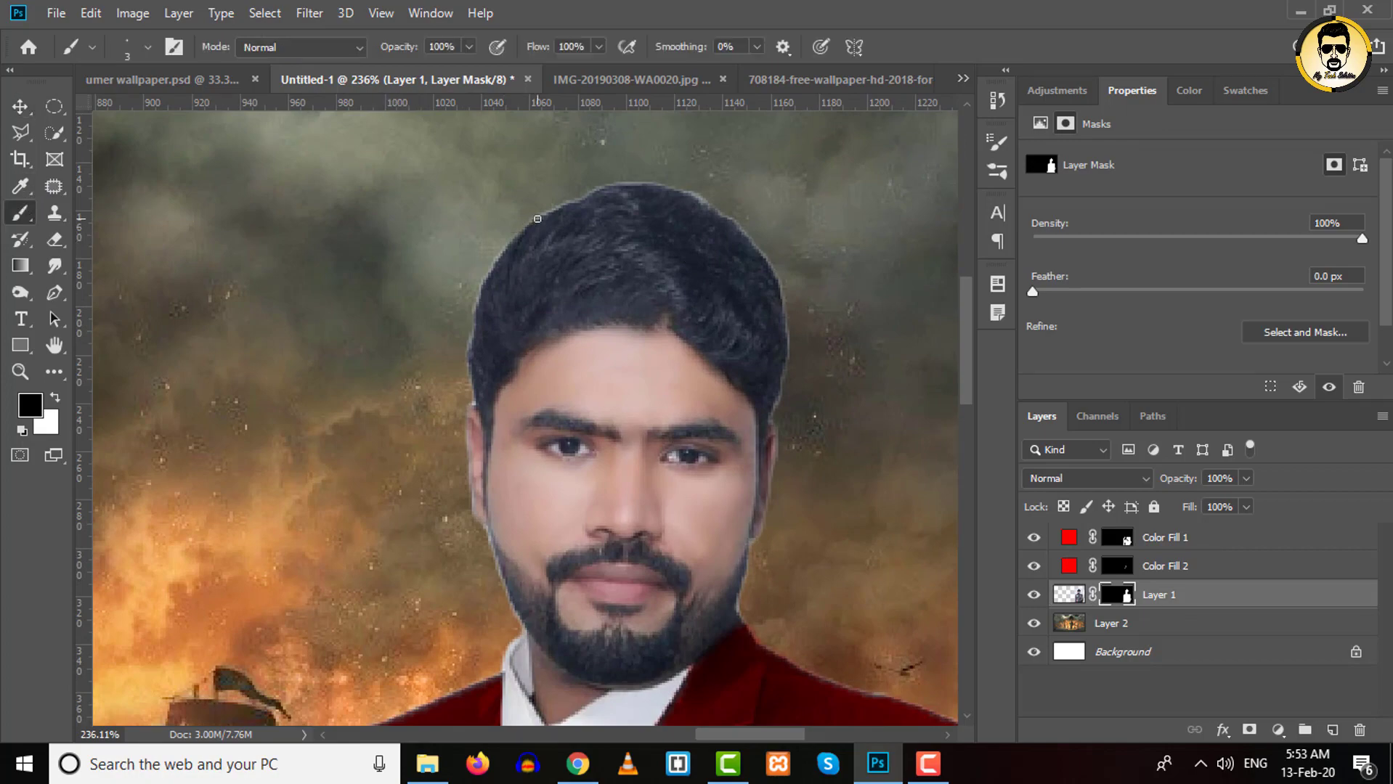
{"action": "scroll", "coordinate": [537, 218], "scroll_direction": "down", "scroll_amount": 5}
{"action": "mouse_move", "coordinate": [657, 344]}
{"action": "left_mouse_down"}
{"action": "mouse_move", "coordinate": [828, 597]}
{"action": "mouse_move", "coordinate": [746, 580]}
{"action": "left_mouse_up"}
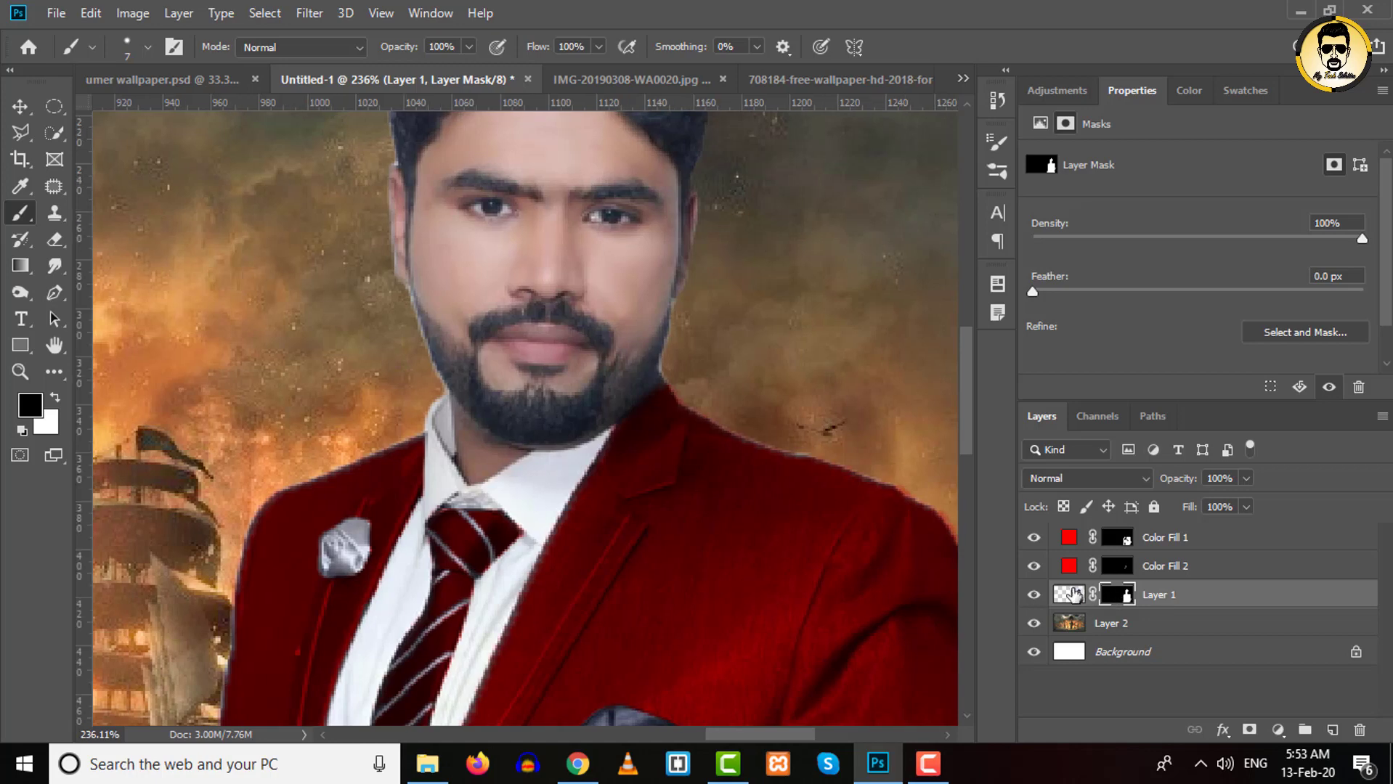
{"action": "left_click", "coordinate": [1111, 597], "text": "ctrl"}
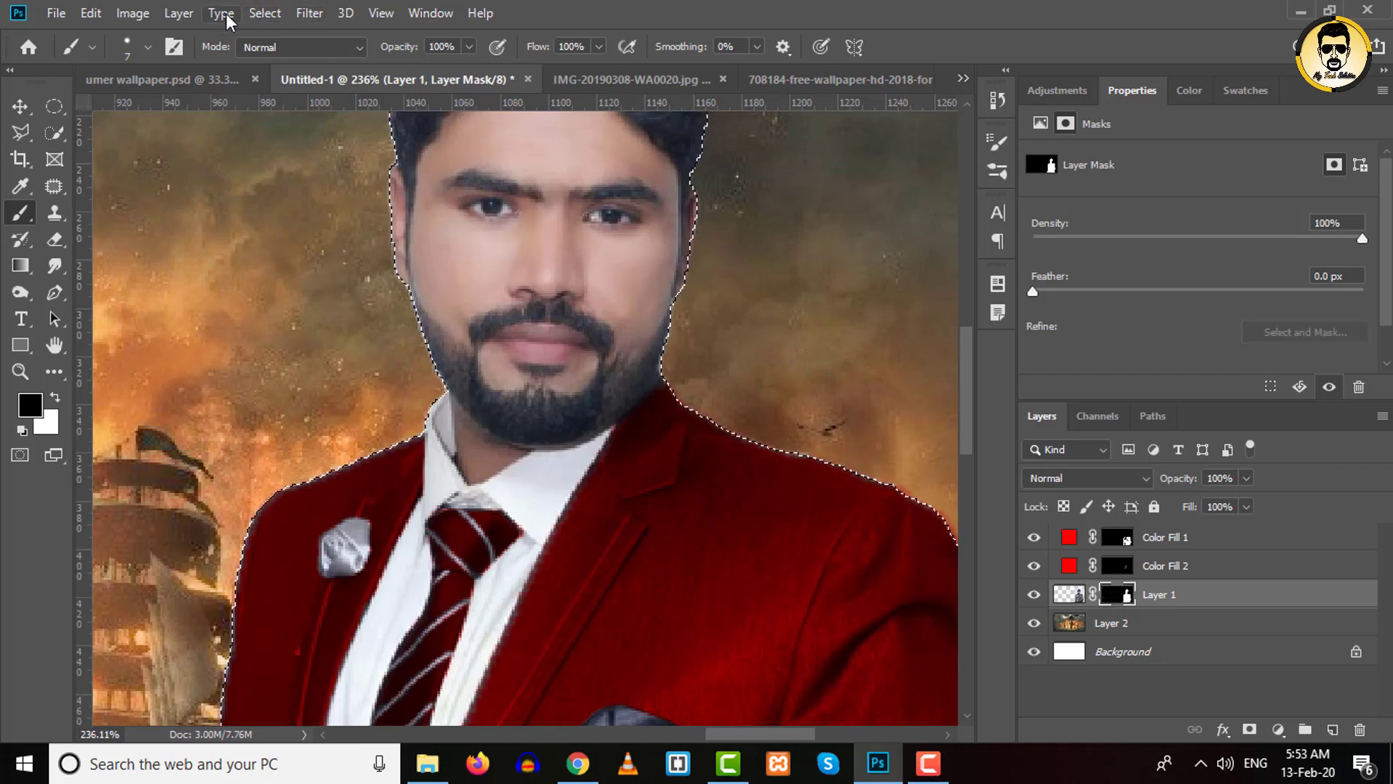
{"action": "left_click", "coordinate": [255, 16]}
{"action": "mouse_move", "coordinate": [326, 303]}
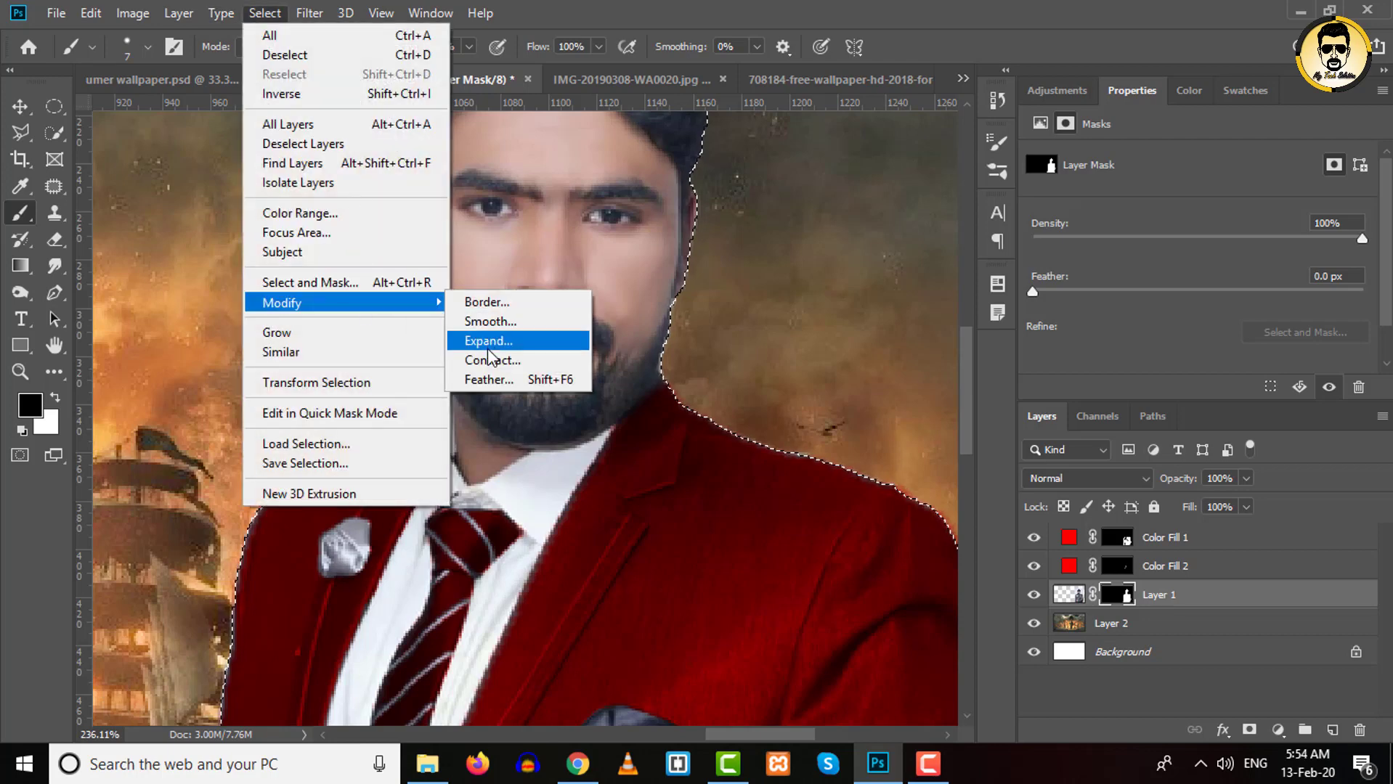
{"action": "left_click", "coordinate": [489, 357]}
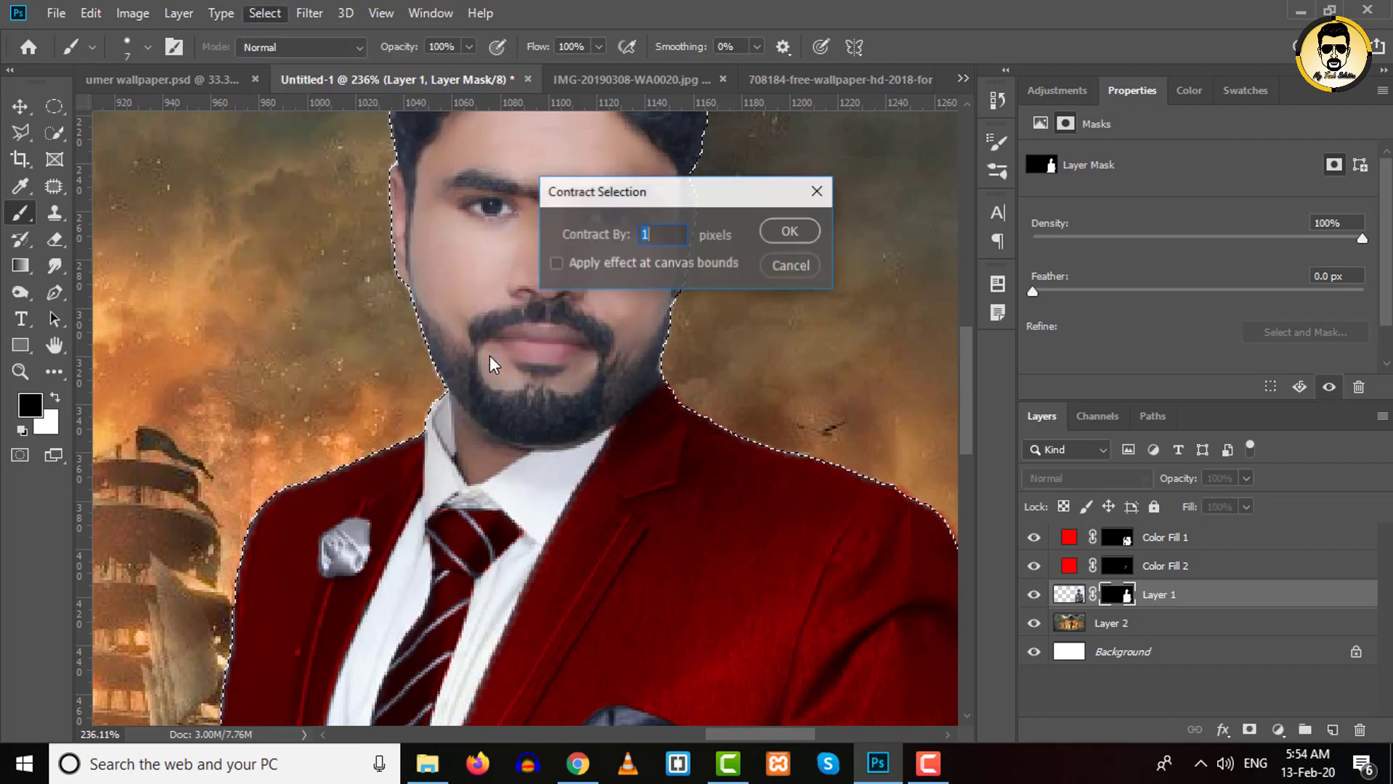
{"action": "left_click", "coordinate": [804, 232]}
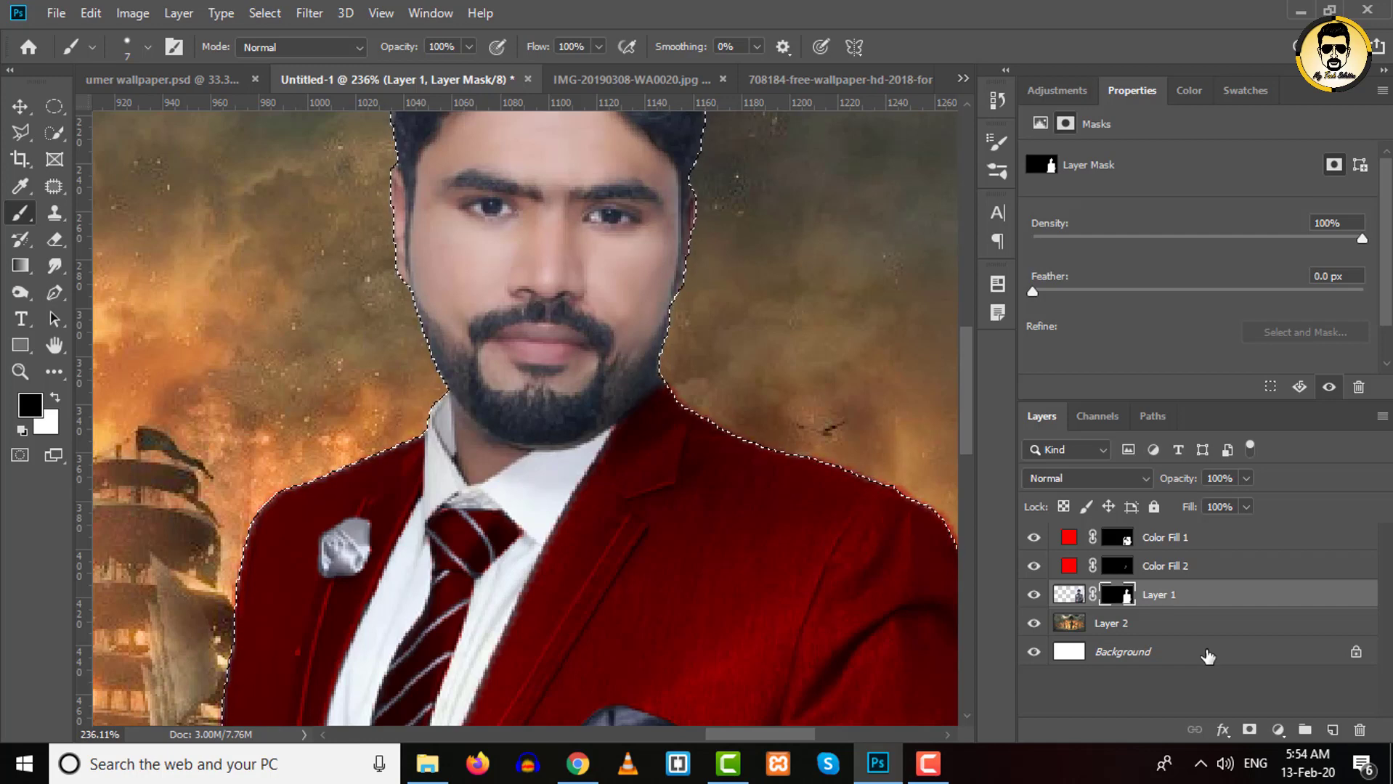
{"action": "key", "text": "ctrl+d"}
Stamp all visible layers into a new merged Layer 3 at the top
{"action": "key", "text": "ctrl+0"}
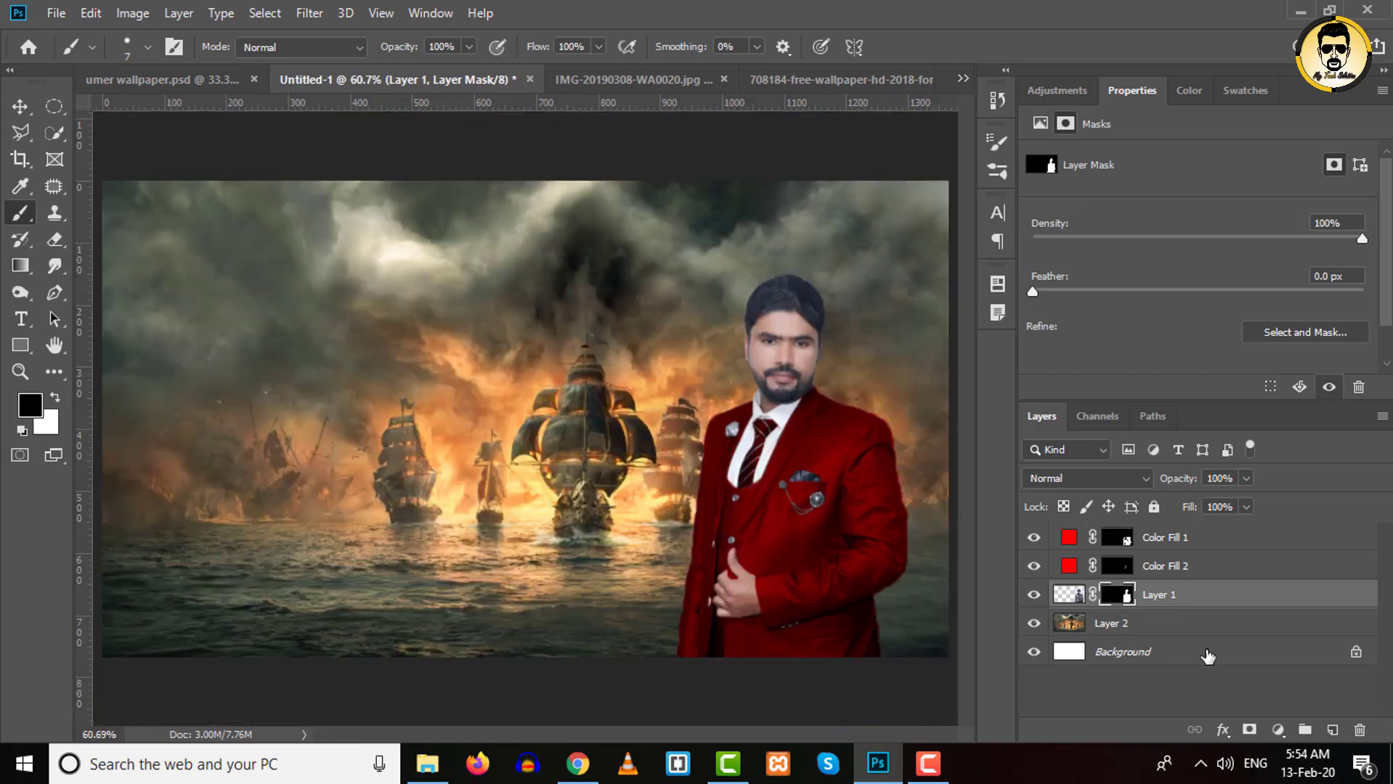
{"action": "left_click", "coordinate": [20, 107]}
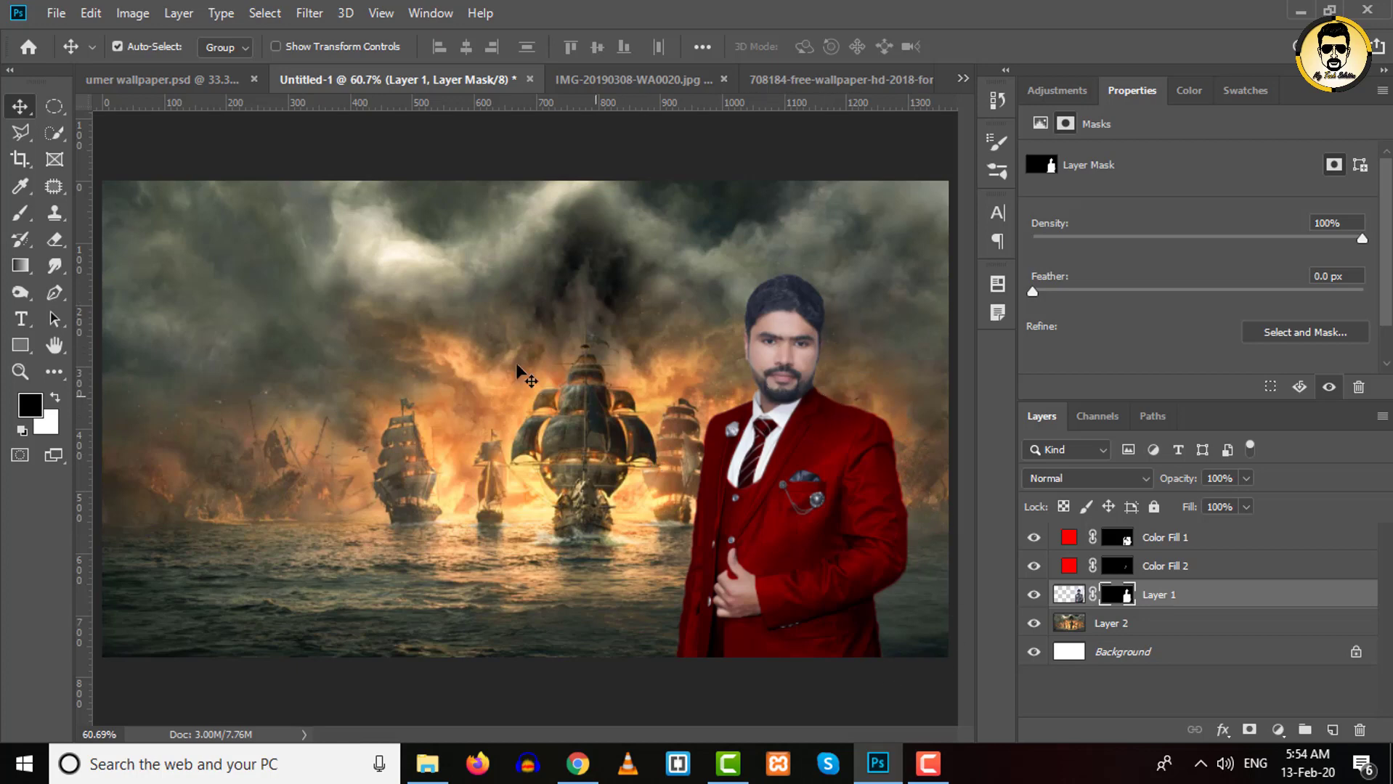
{"action": "left_click", "coordinate": [1226, 545]}
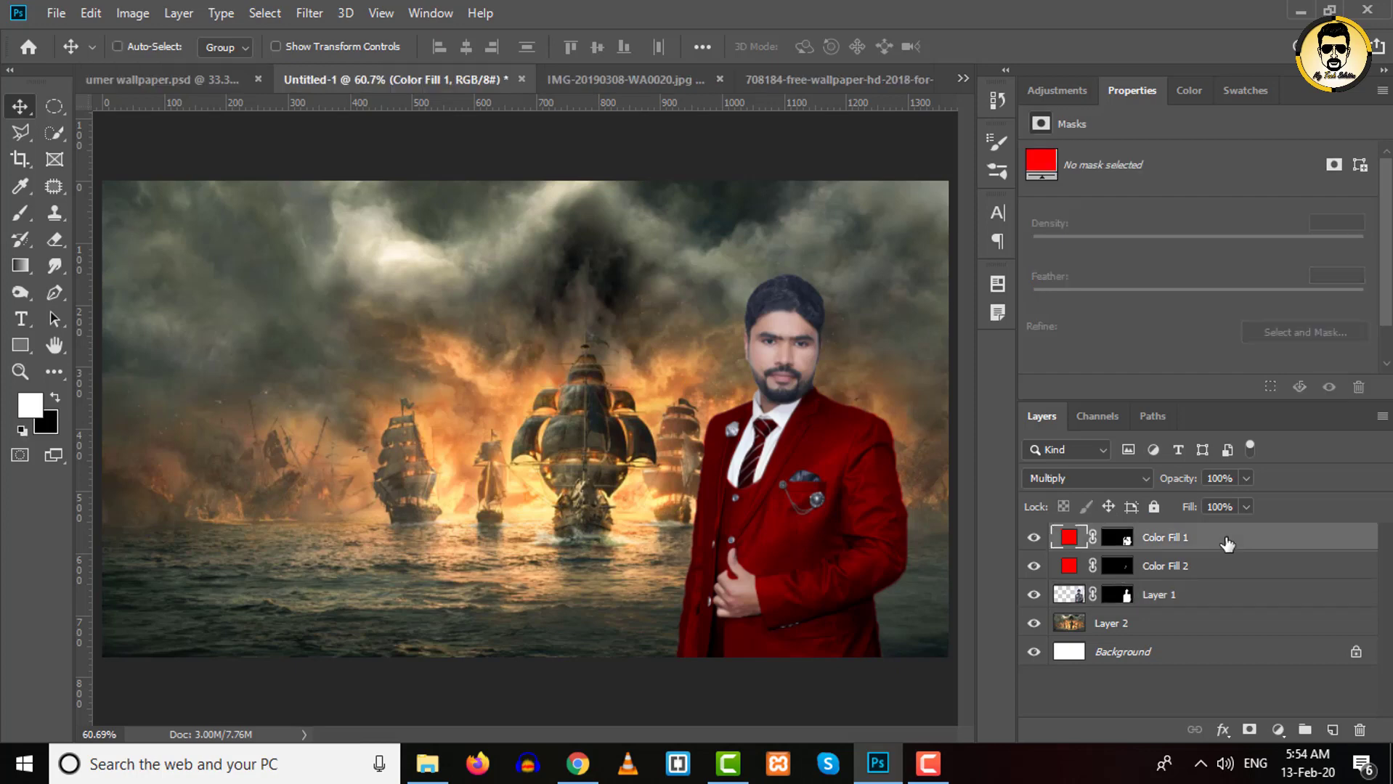
{"action": "key", "text": "ctrl+shift+alt+e"}
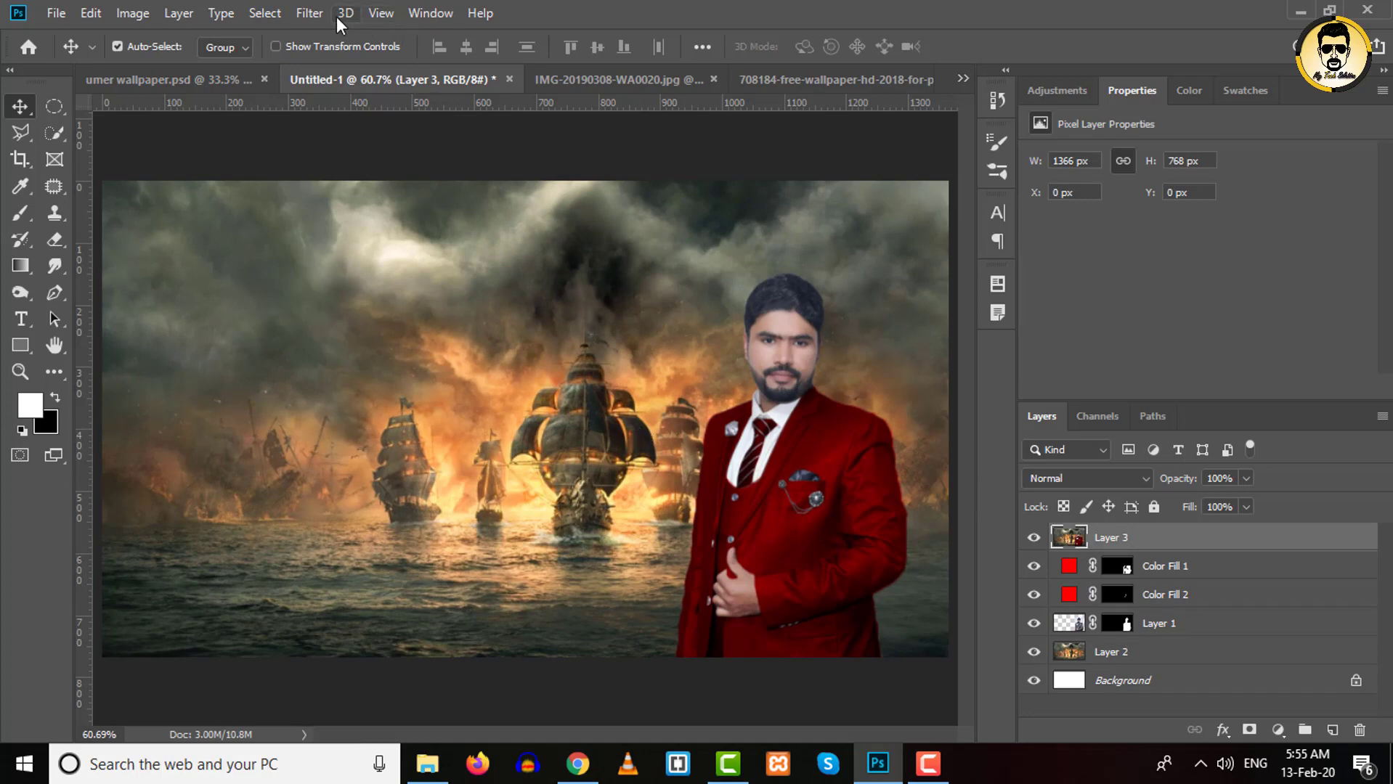
Camera Raw on Layer 3: Temperature +28, Tint -10, Exposure +0.15, Vignetting Amount -23
{"action": "left_click", "coordinate": [301, 13]}
{"action": "mouse_move", "coordinate": [359, 264]}
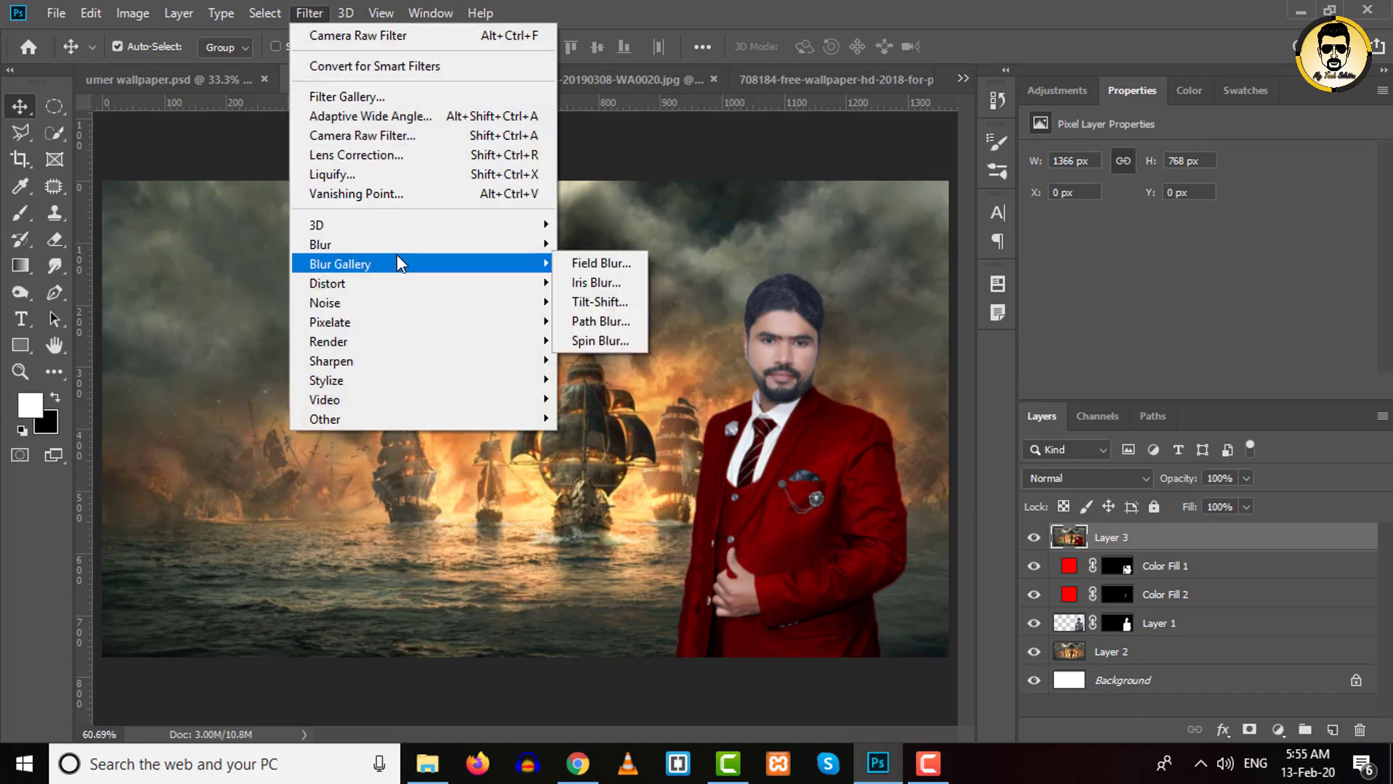
{"action": "left_click", "coordinate": [390, 138]}
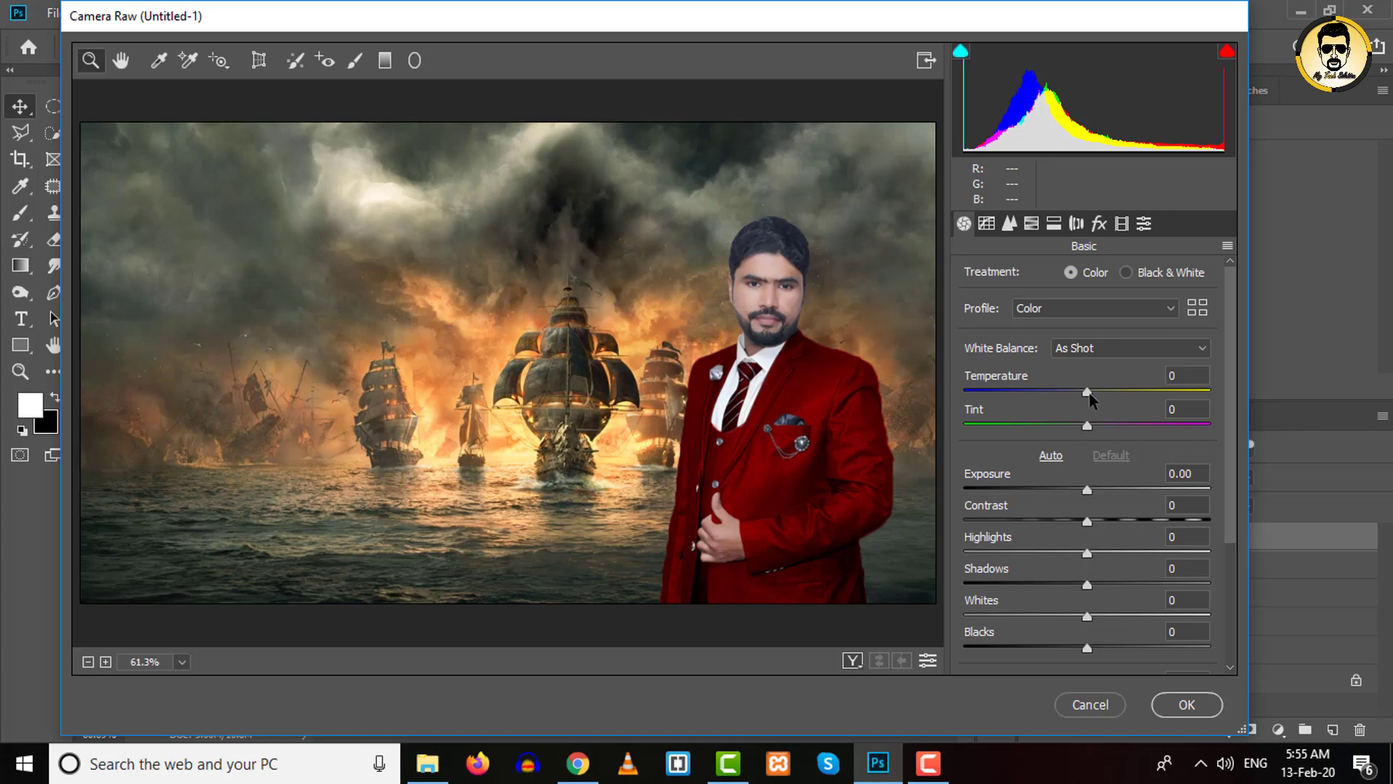
{"action": "mouse_move", "coordinate": [1090, 398]}
{"action": "left_mouse_down"}
{"action": "mouse_move", "coordinate": [1069, 400]}
{"action": "mouse_move", "coordinate": [1122, 398]}
{"action": "left_mouse_up"}
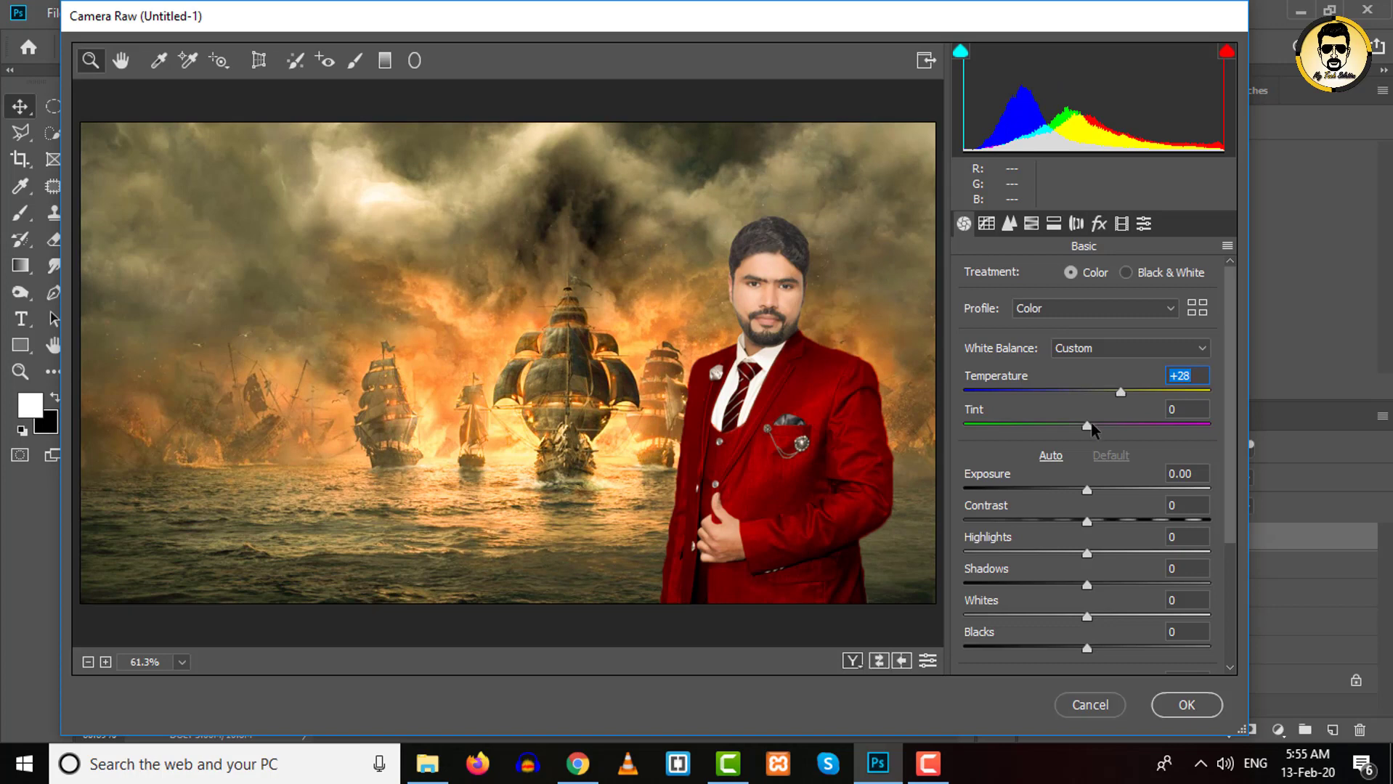
{"action": "left_click_drag", "start_coordinate": [1103, 425], "coordinate": [1076, 427]}
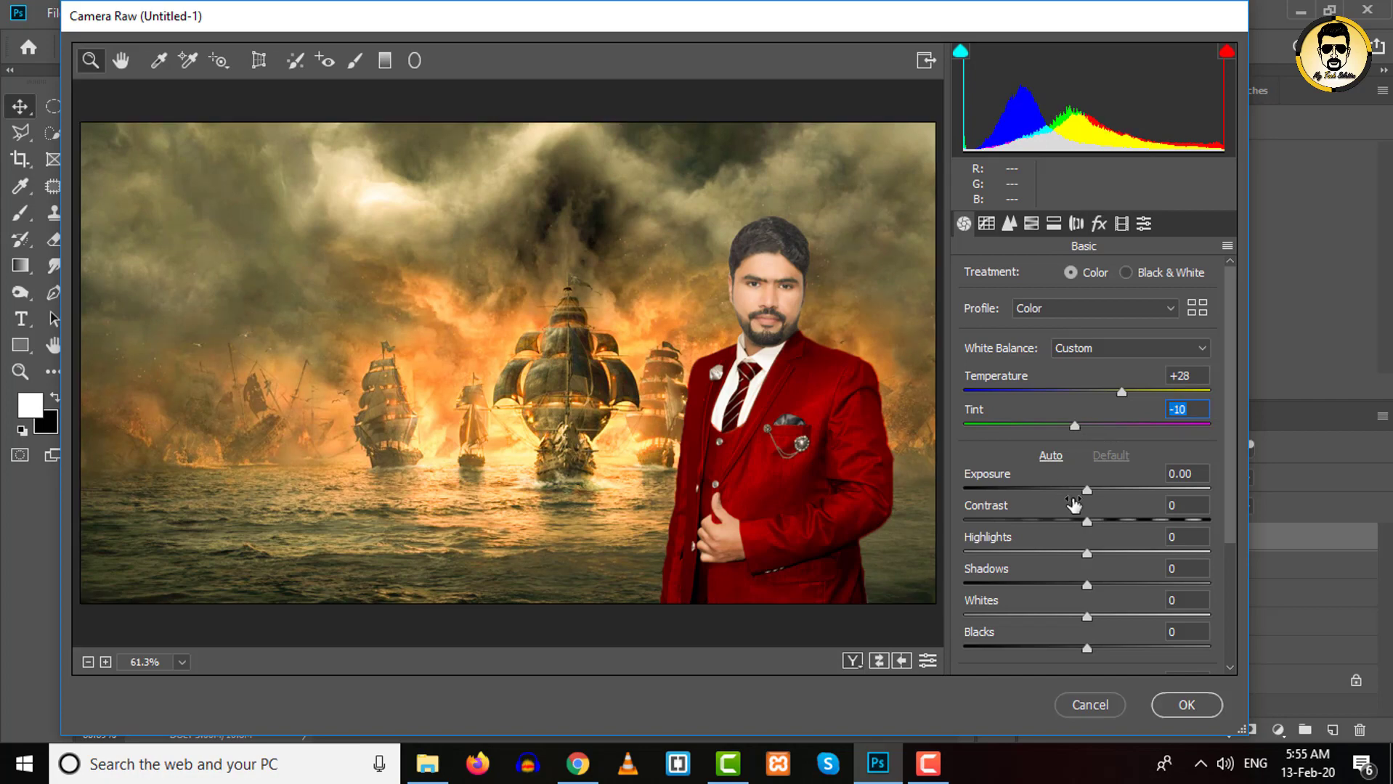
{"action": "left_click_drag", "start_coordinate": [1087, 490], "coordinate": [1089, 491]}
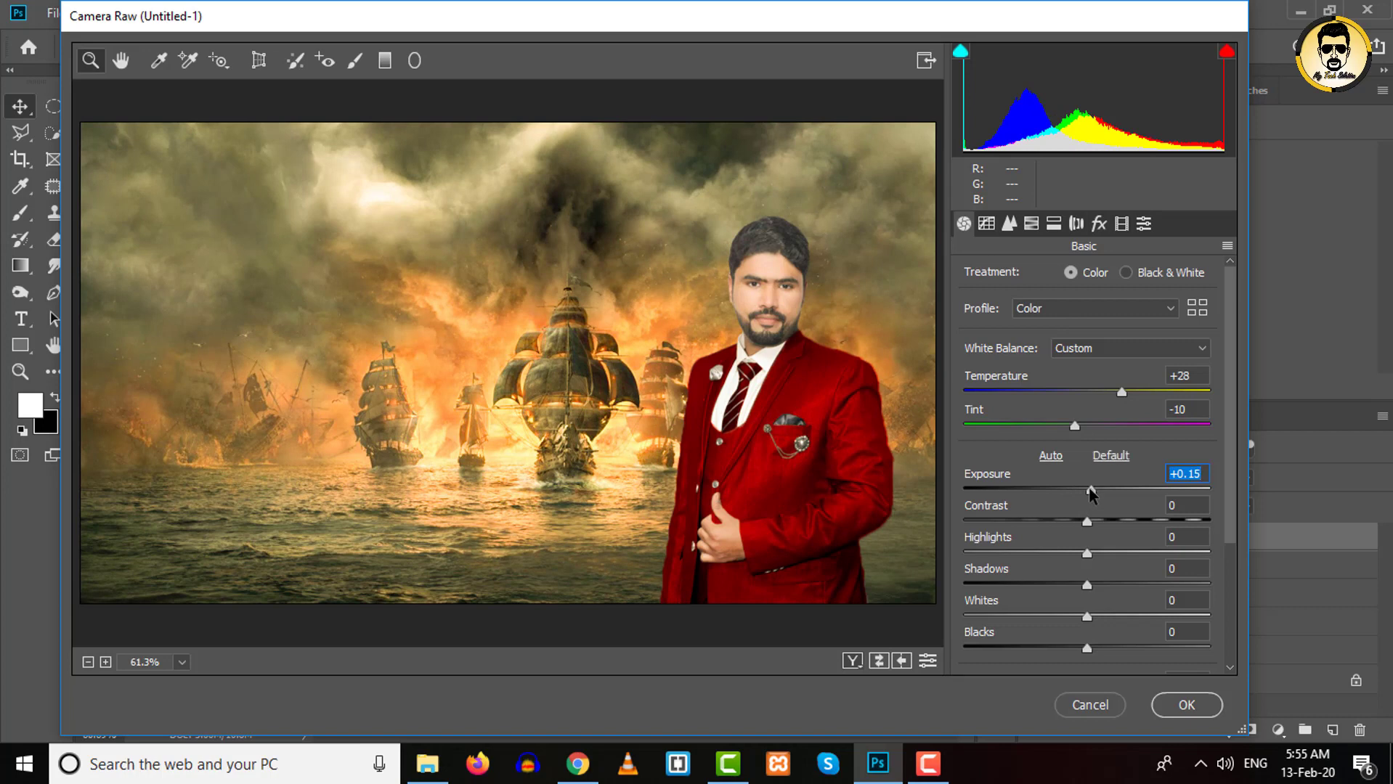
{"action": "left_click", "coordinate": [1101, 225]}
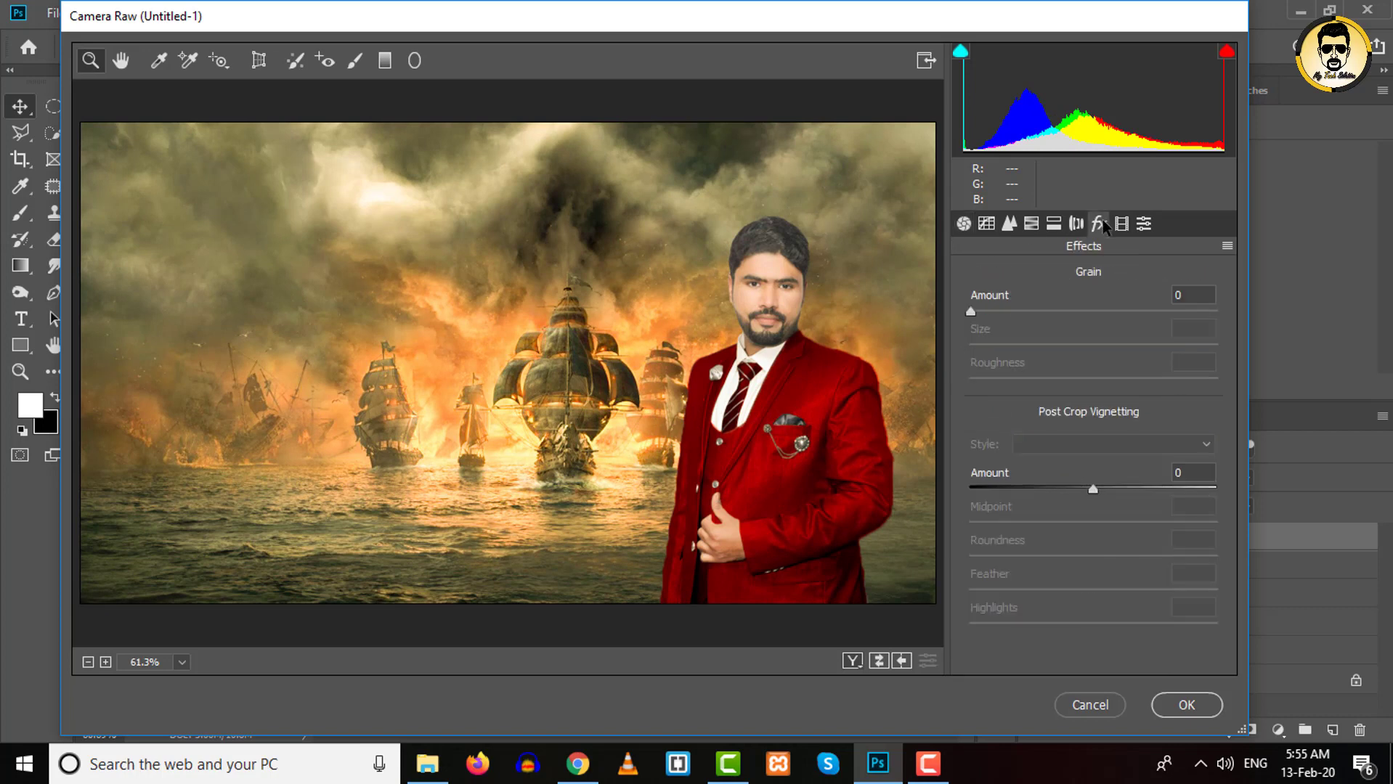
{"action": "left_click_drag", "start_coordinate": [1093, 491], "coordinate": [1065, 494]}
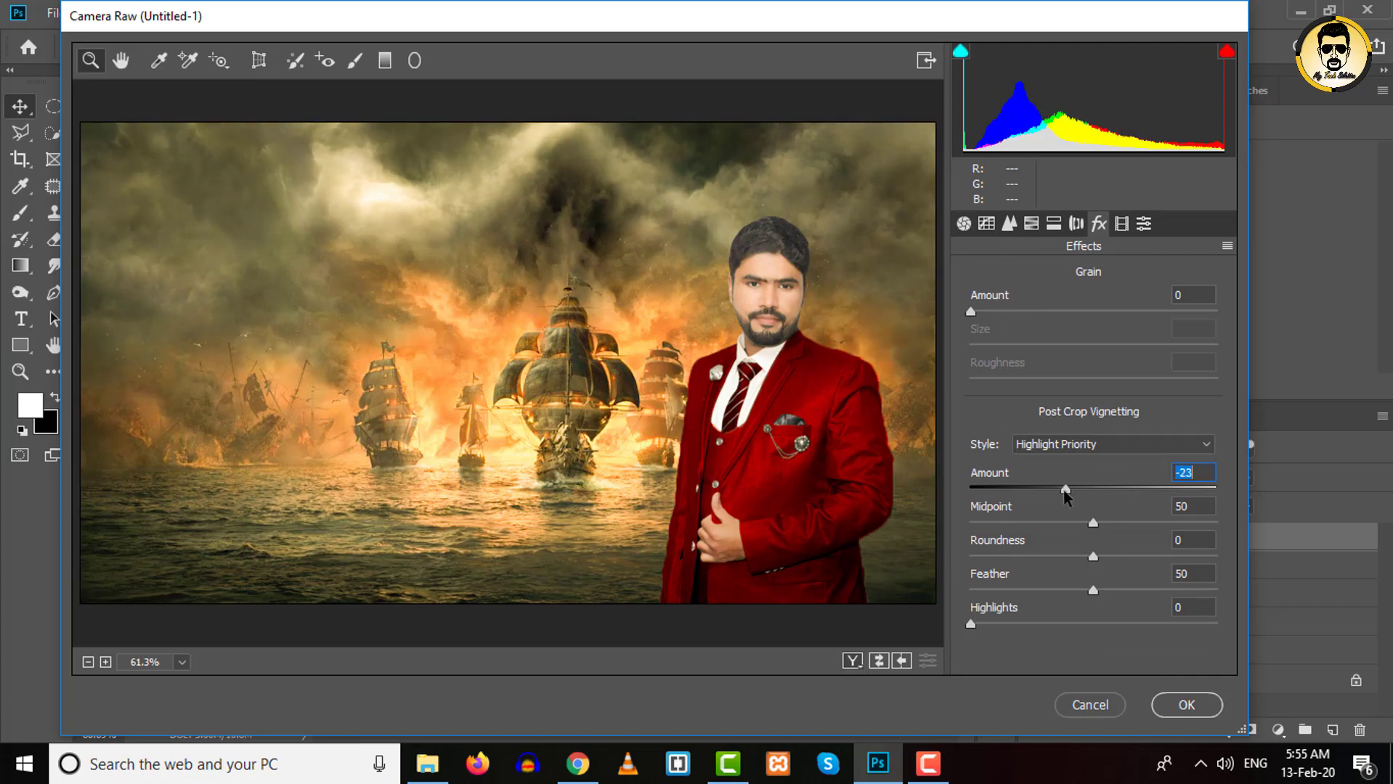
{"action": "left_click", "coordinate": [1198, 702]}
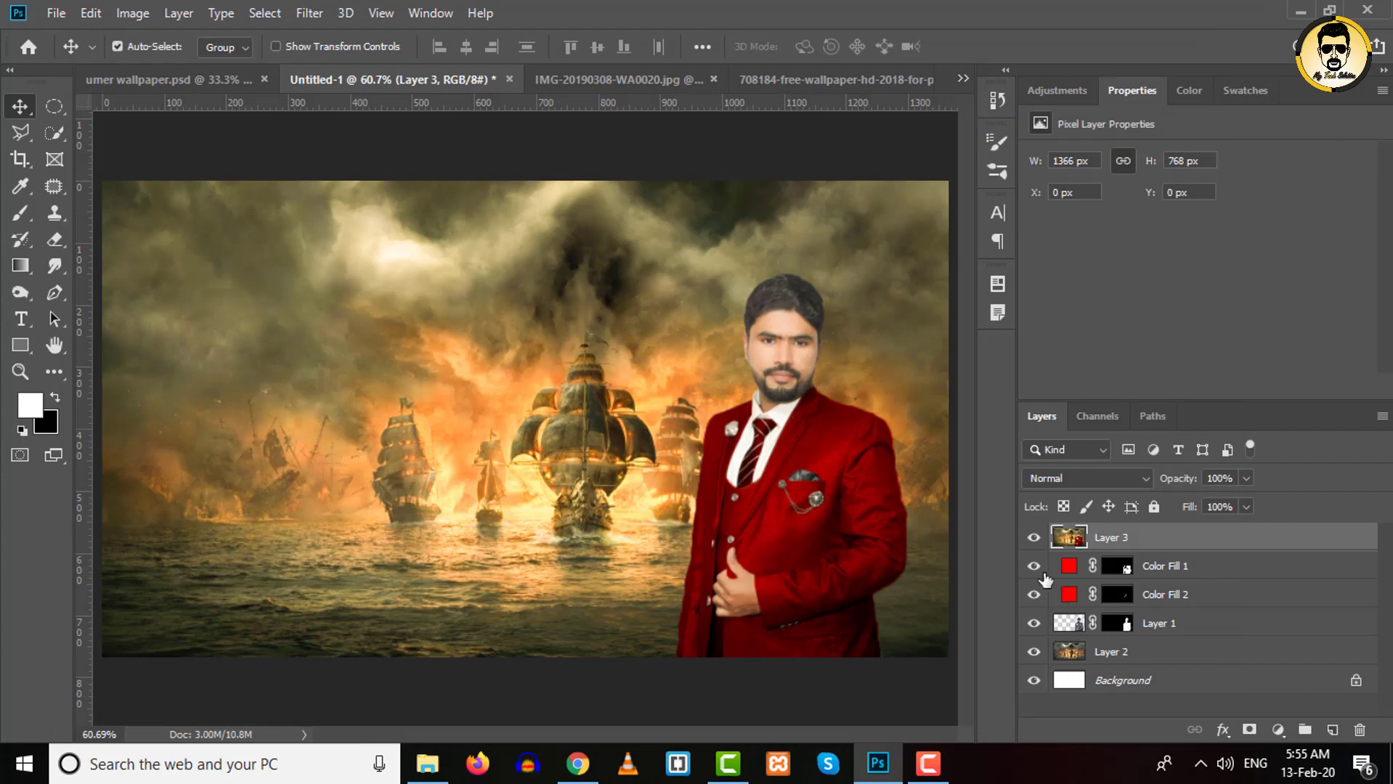
Compare Layer 3 hidden and shown, then duplicate it as Layer 3 copy
{"action": "left_click", "coordinate": [1033, 538]}
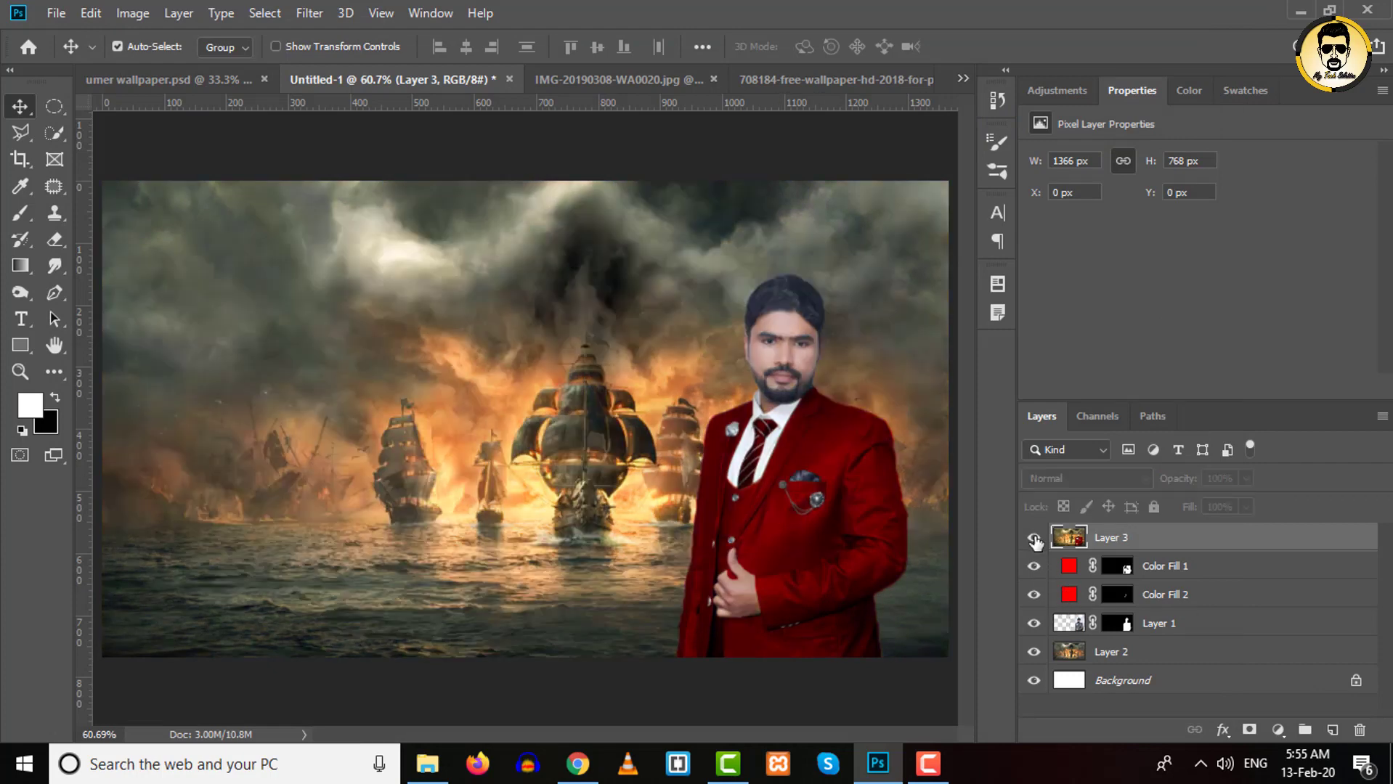
{"action": "left_click", "coordinate": [1033, 538]}
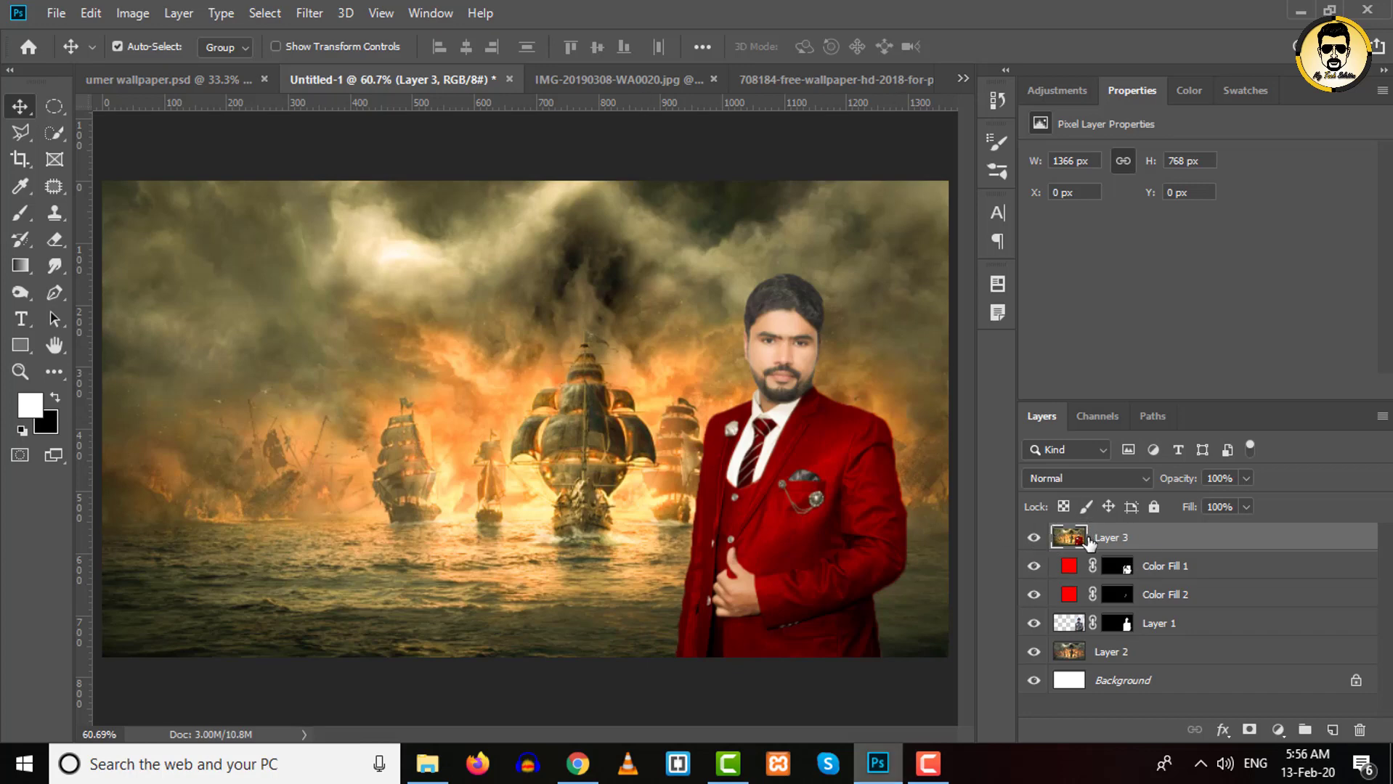
{"action": "key", "text": "ctrl+j"}
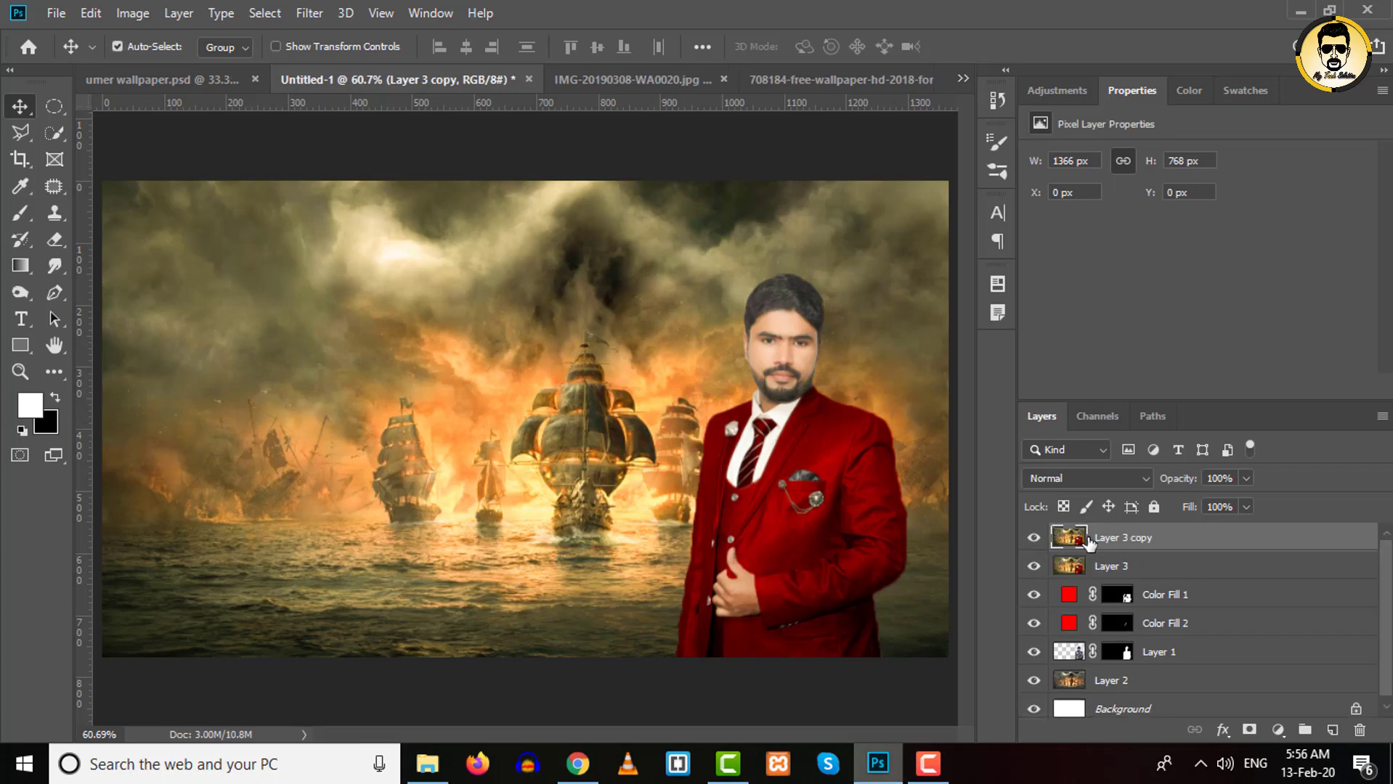
Select a triangular shard from the canvas top to the suit pocket with the Polygonal Lasso
{"action": "left_click", "coordinate": [20, 133]}
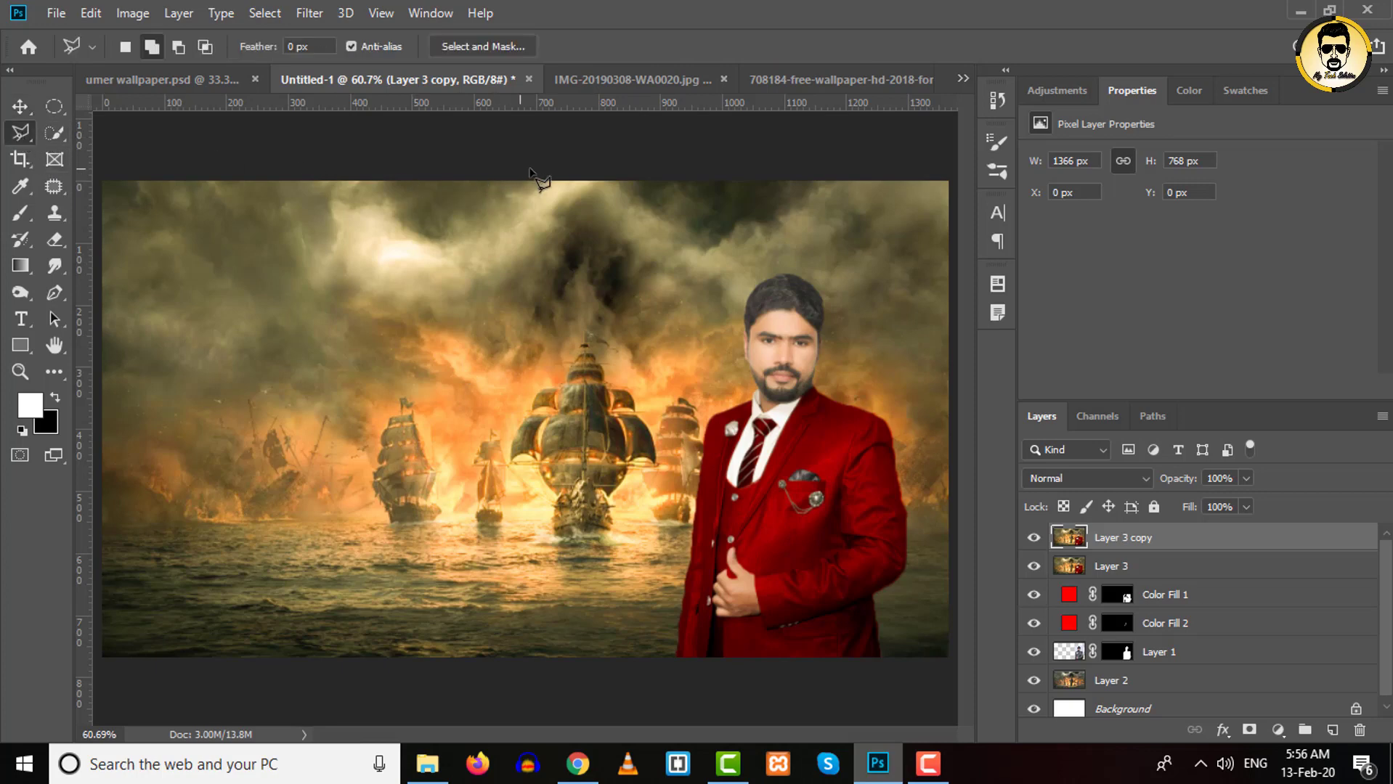
{"action": "left_click", "coordinate": [597, 152]}
{"action": "left_click", "coordinate": [775, 492]}
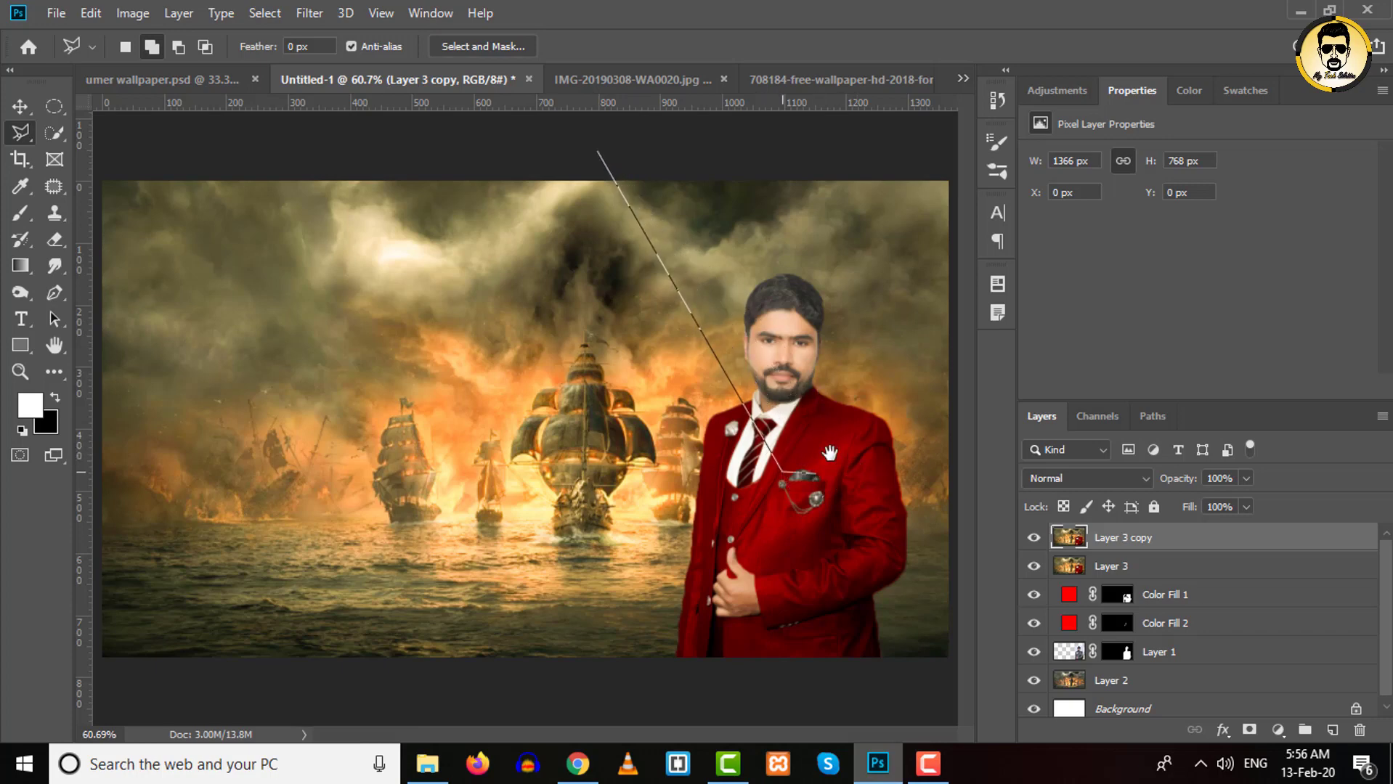
{"action": "scroll", "coordinate": [601, 449], "scroll_direction": "up", "scroll_amount": 2}
{"action": "left_click", "coordinate": [866, 434]}
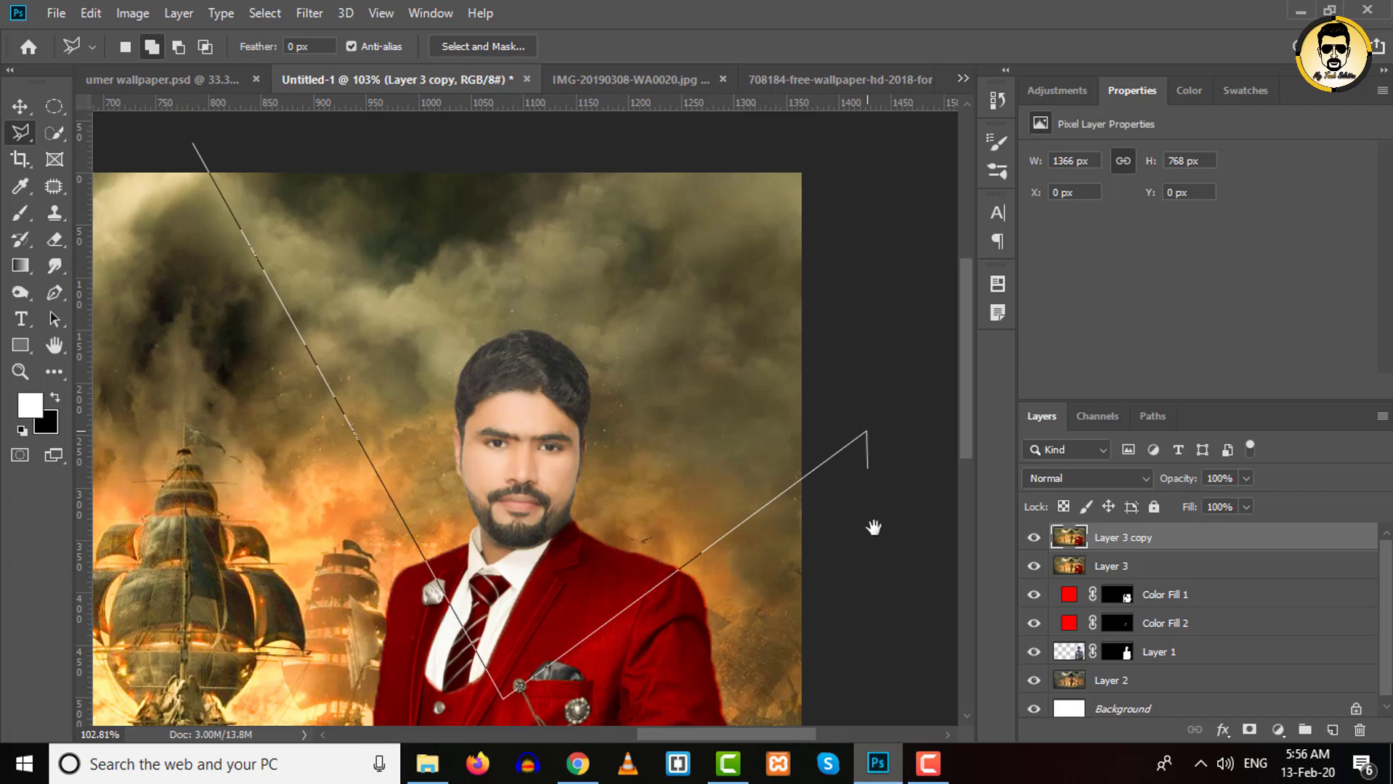
{"action": "double_click", "coordinate": [864, 149]}
{"action": "left_click_drag", "start_coordinate": [505, 511], "coordinate": [648, 305]}
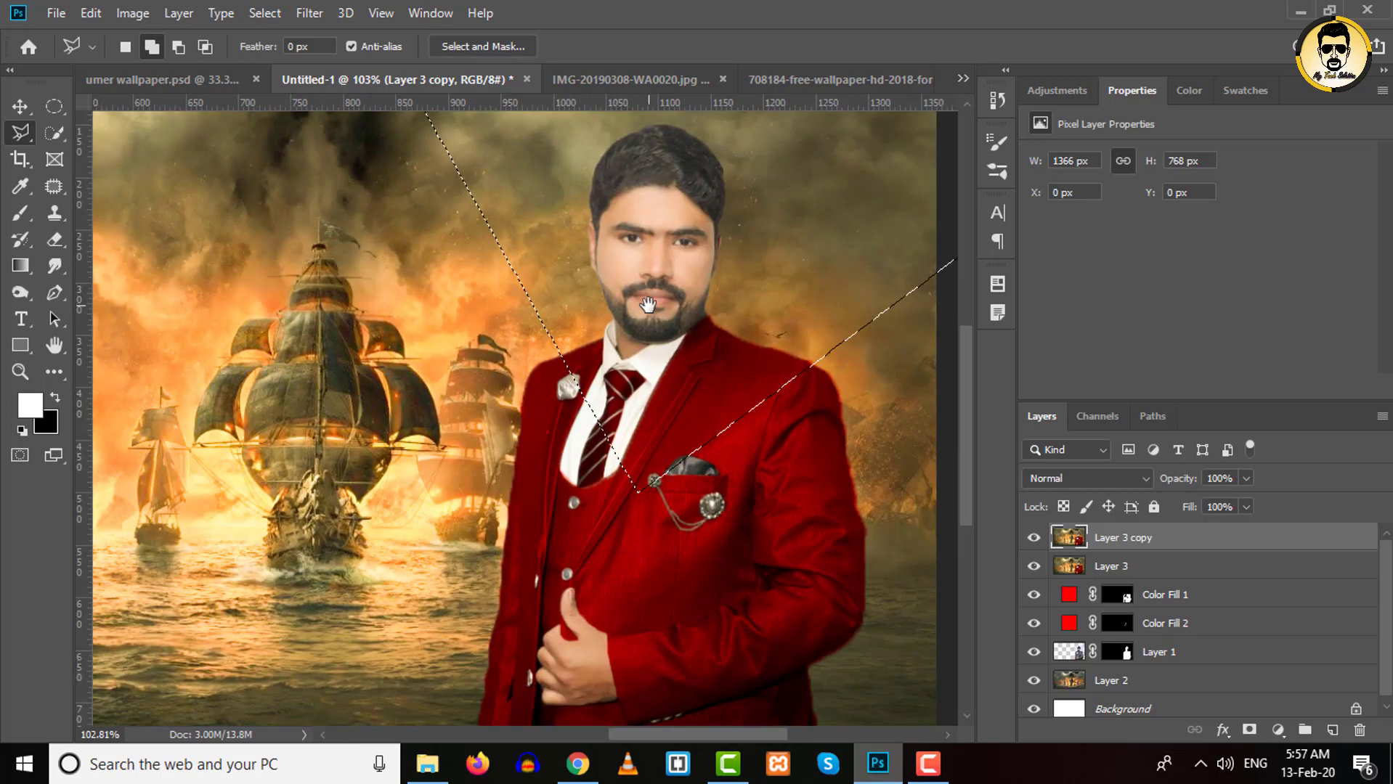
{"action": "scroll", "coordinate": [648, 305], "scroll_direction": "down", "scroll_amount": 2}
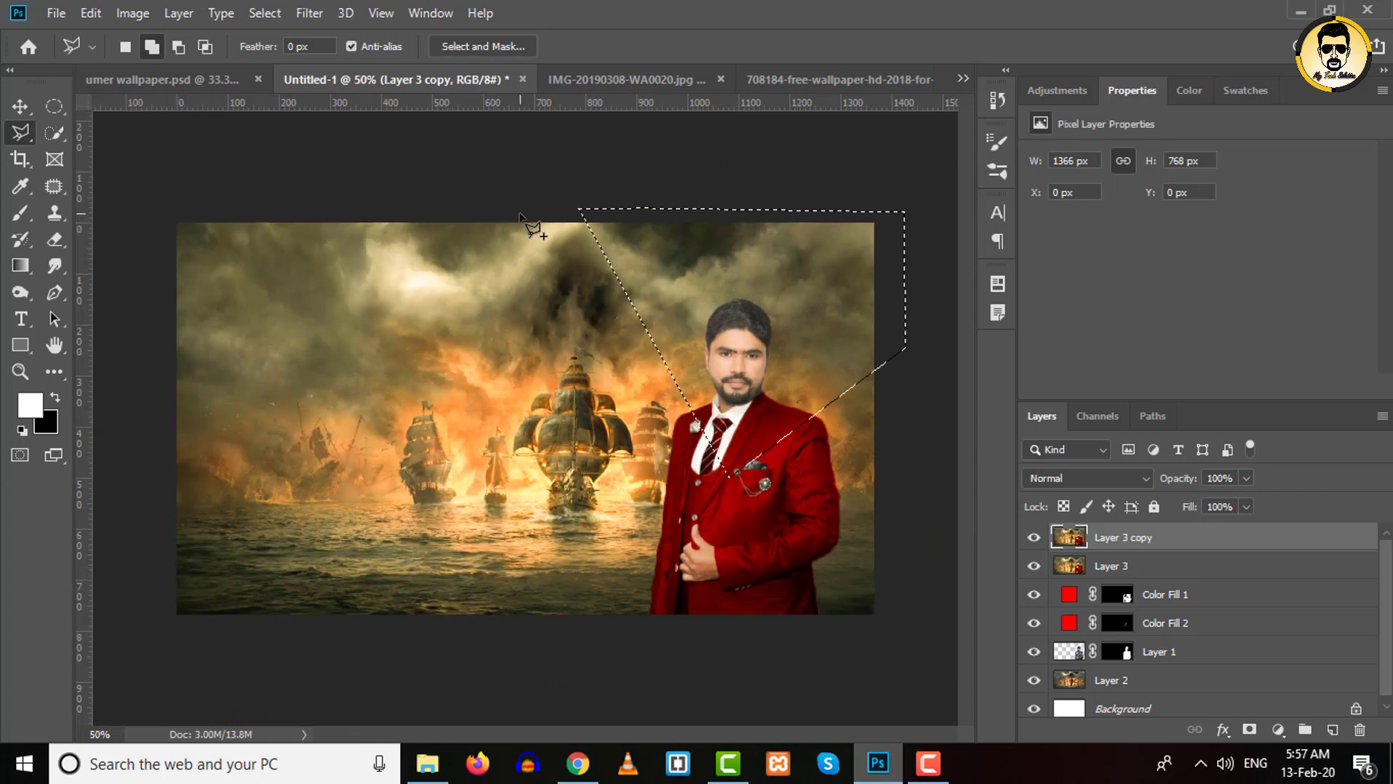
Outline more shards around the man's hand and across the lower and left scene
{"action": "left_click", "coordinate": [518, 211]}
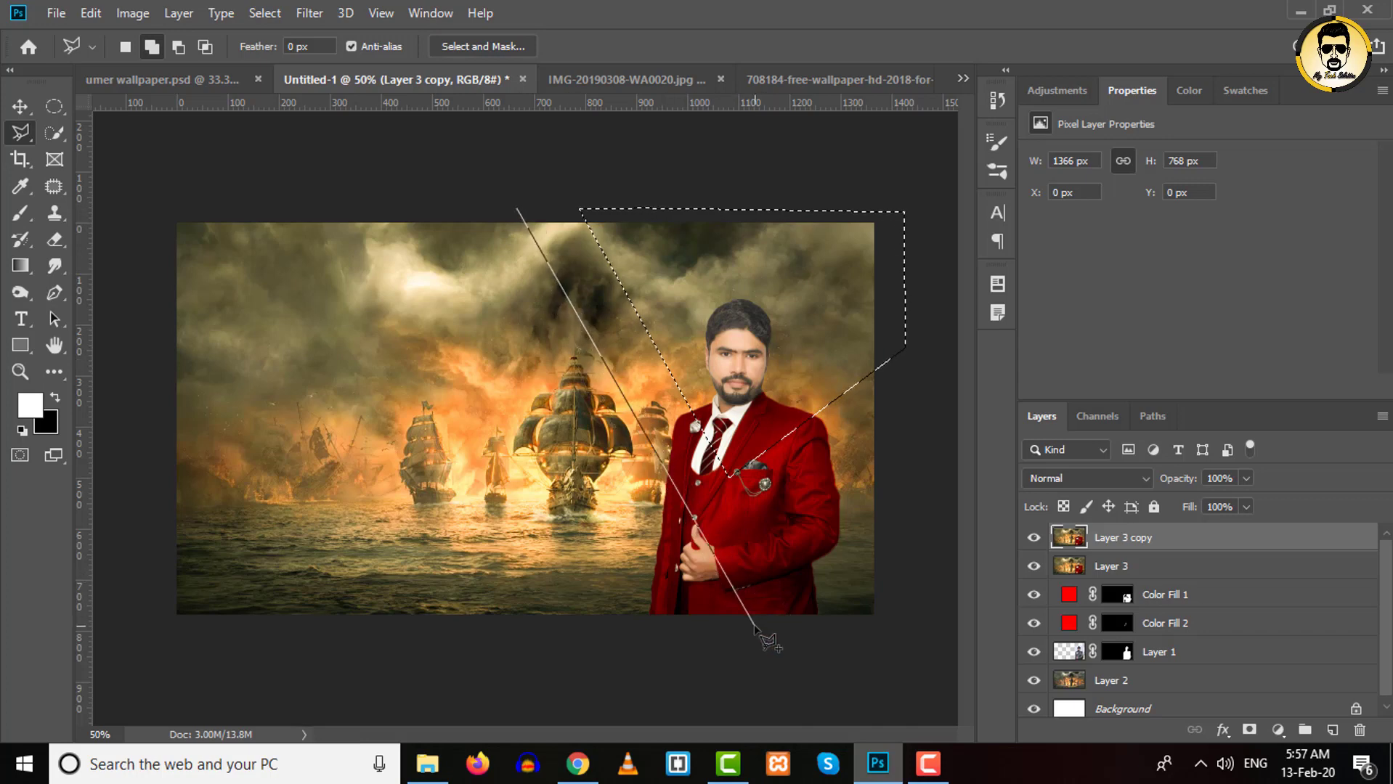
{"action": "left_click", "coordinate": [708, 538]}
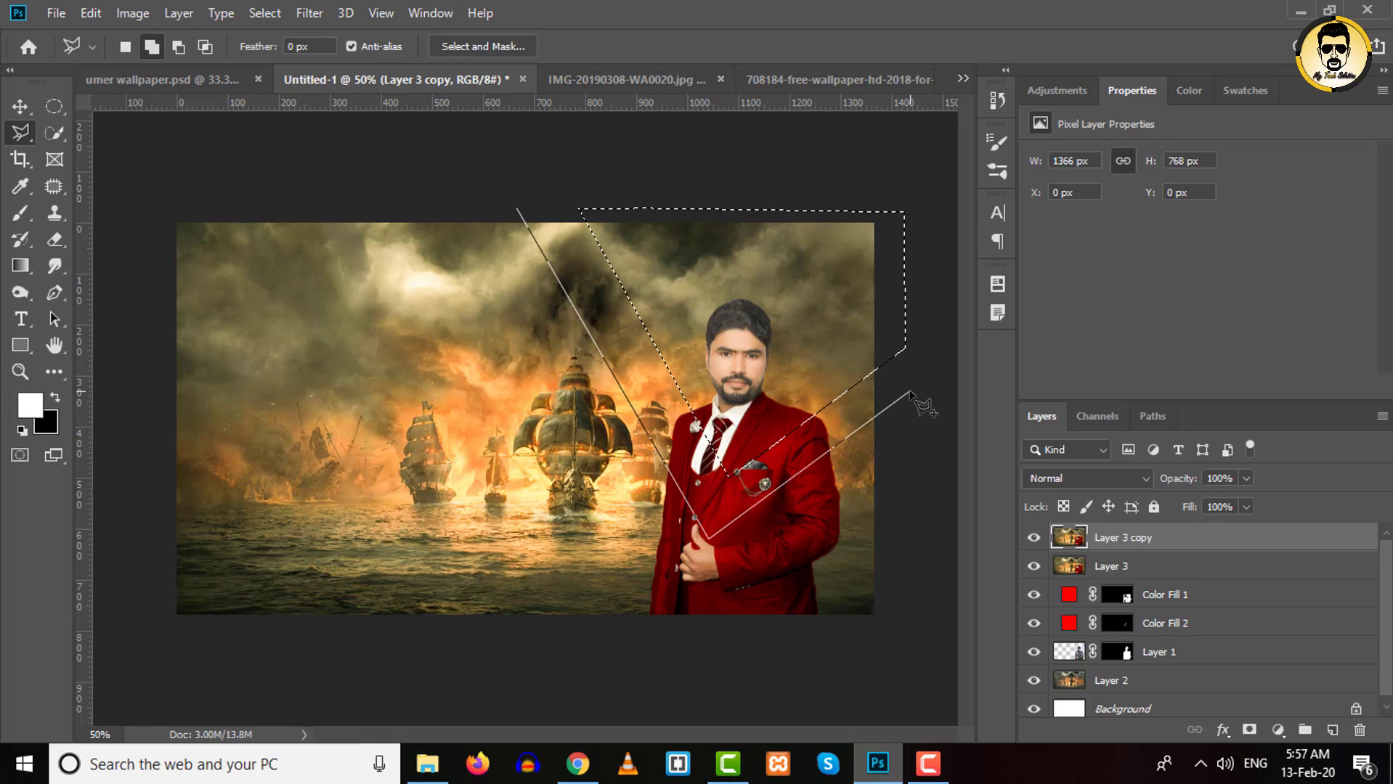
{"action": "left_click", "coordinate": [910, 393]}
{"action": "left_click", "coordinate": [914, 666]}
{"action": "left_click", "coordinate": [539, 638]}
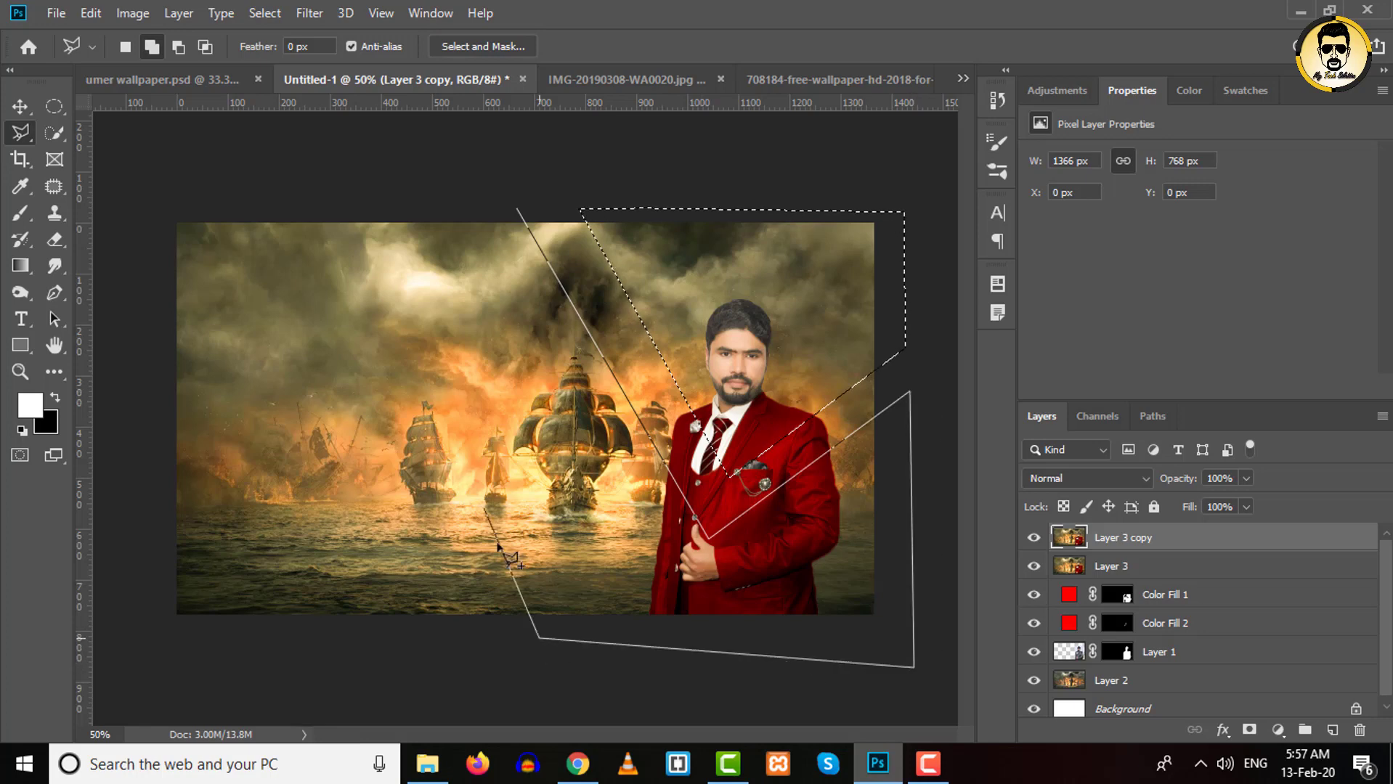
{"action": "left_click", "coordinate": [412, 435]}
{"action": "left_click", "coordinate": [171, 659]}
{"action": "left_click", "coordinate": [136, 538]}
Outline the top-left shards, close the selection, then deselect
{"action": "left_click", "coordinate": [390, 412]}
{"action": "left_click", "coordinate": [131, 201]}
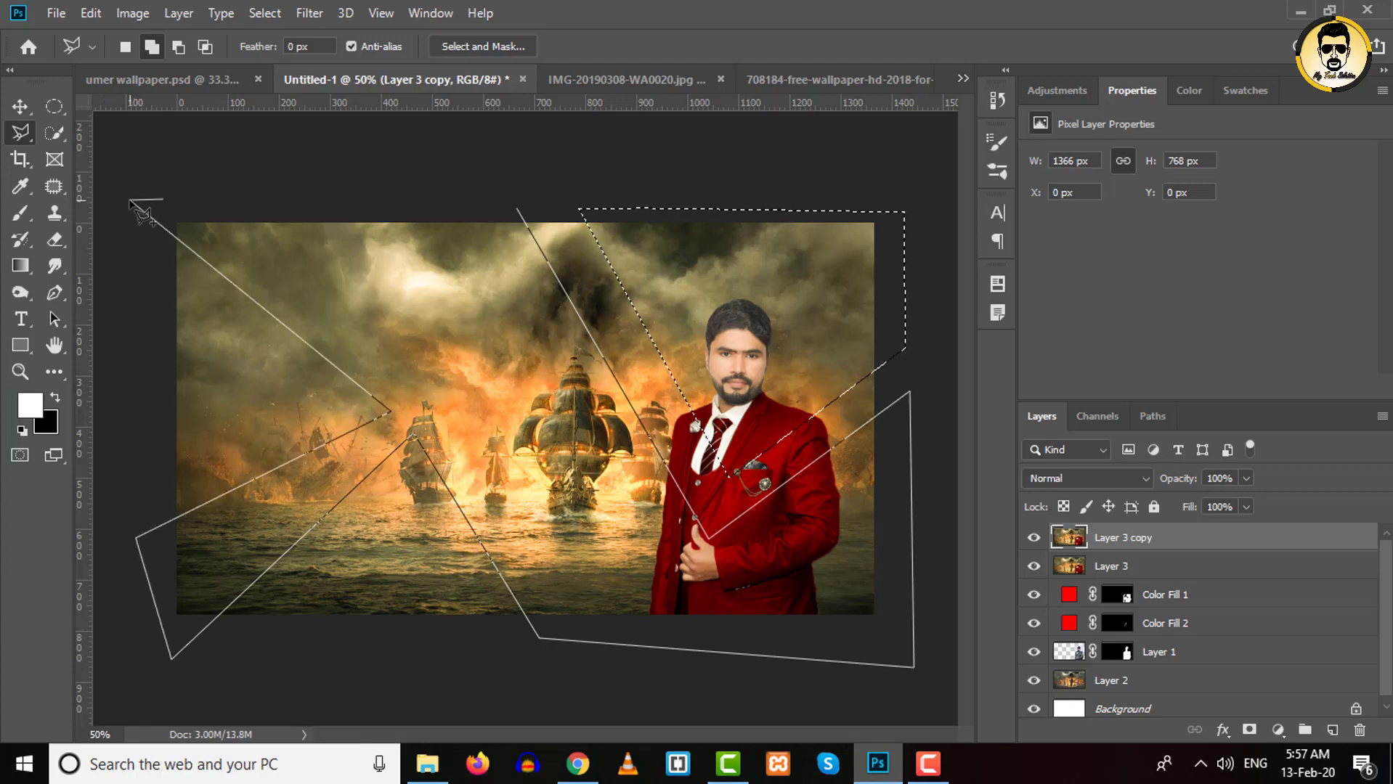
{"action": "left_click", "coordinate": [370, 201]}
{"action": "left_click", "coordinate": [445, 412]}
{"action": "left_click", "coordinate": [508, 197]}
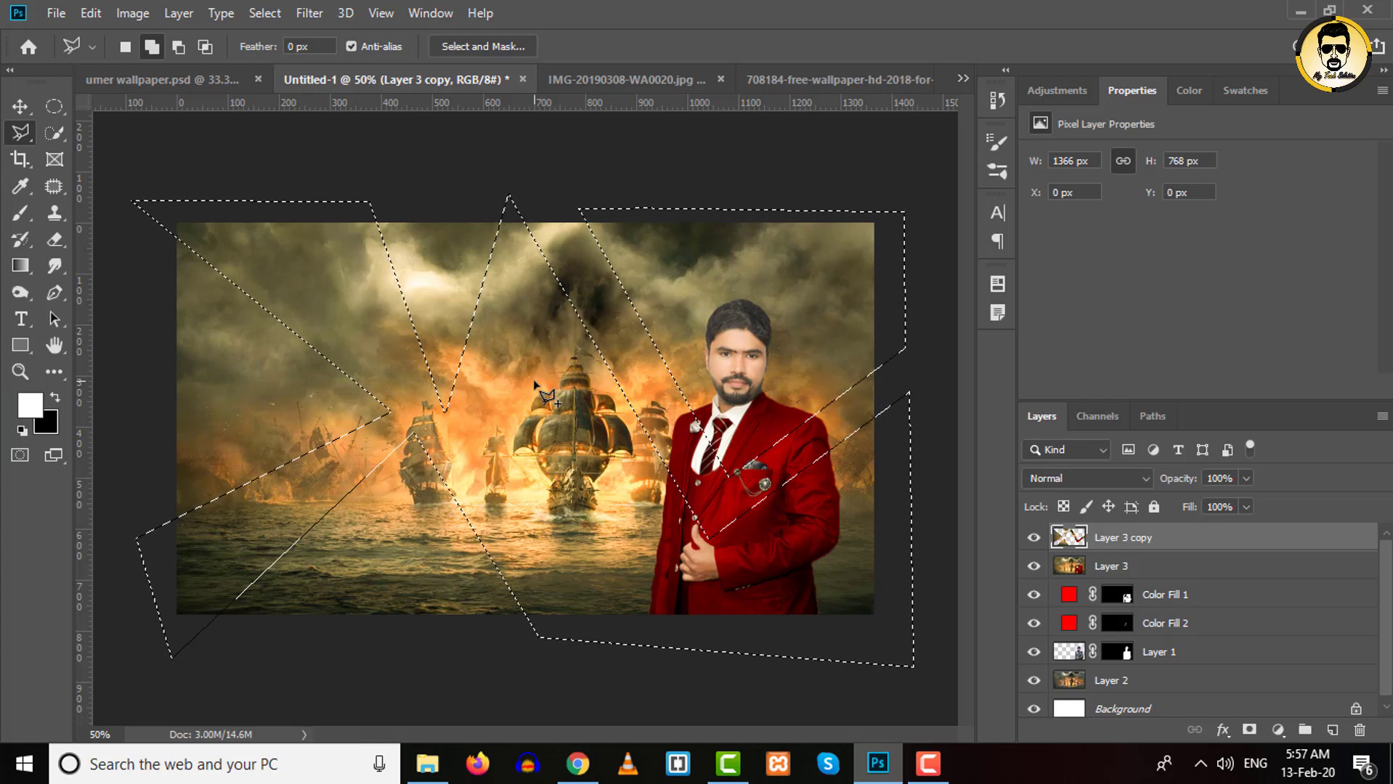
{"action": "key", "text": "ctrl+d"}
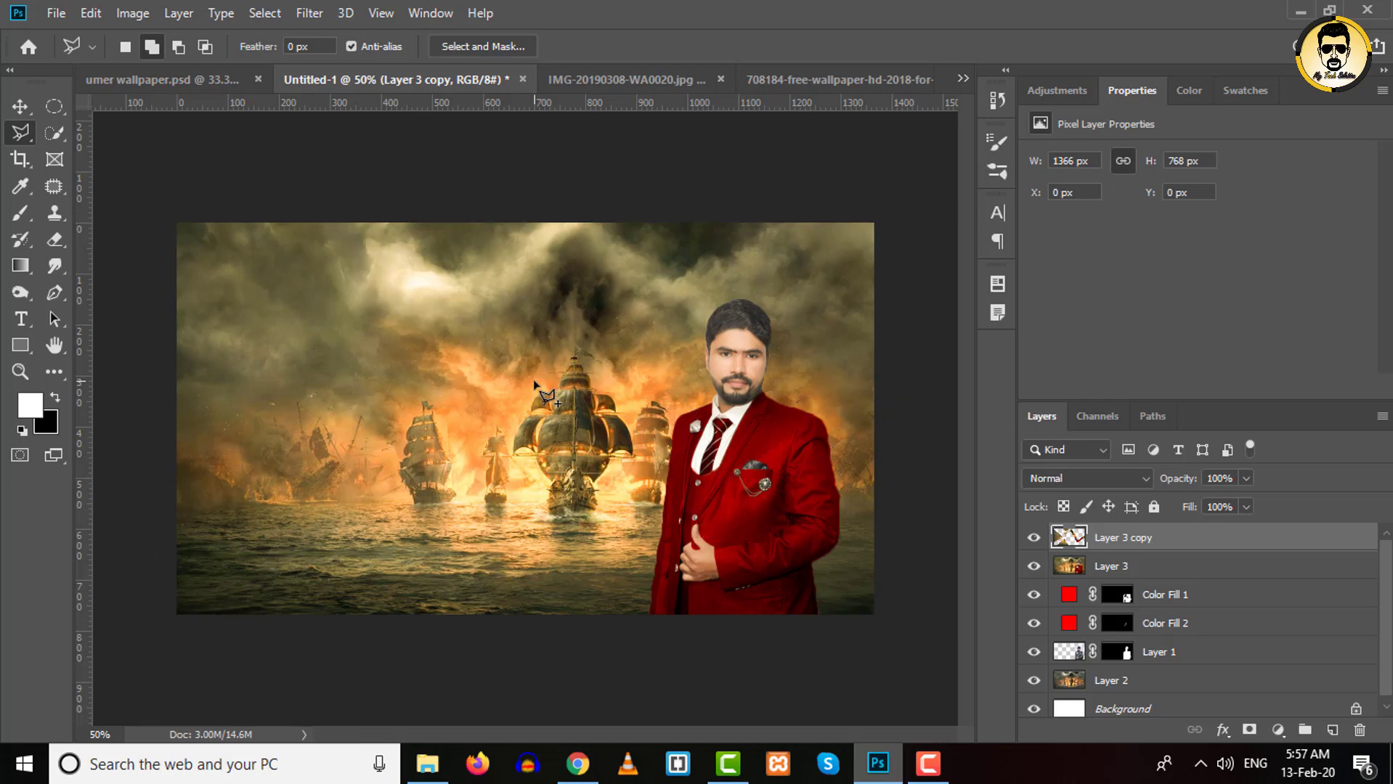
{"action": "left_click", "coordinate": [20, 107]}
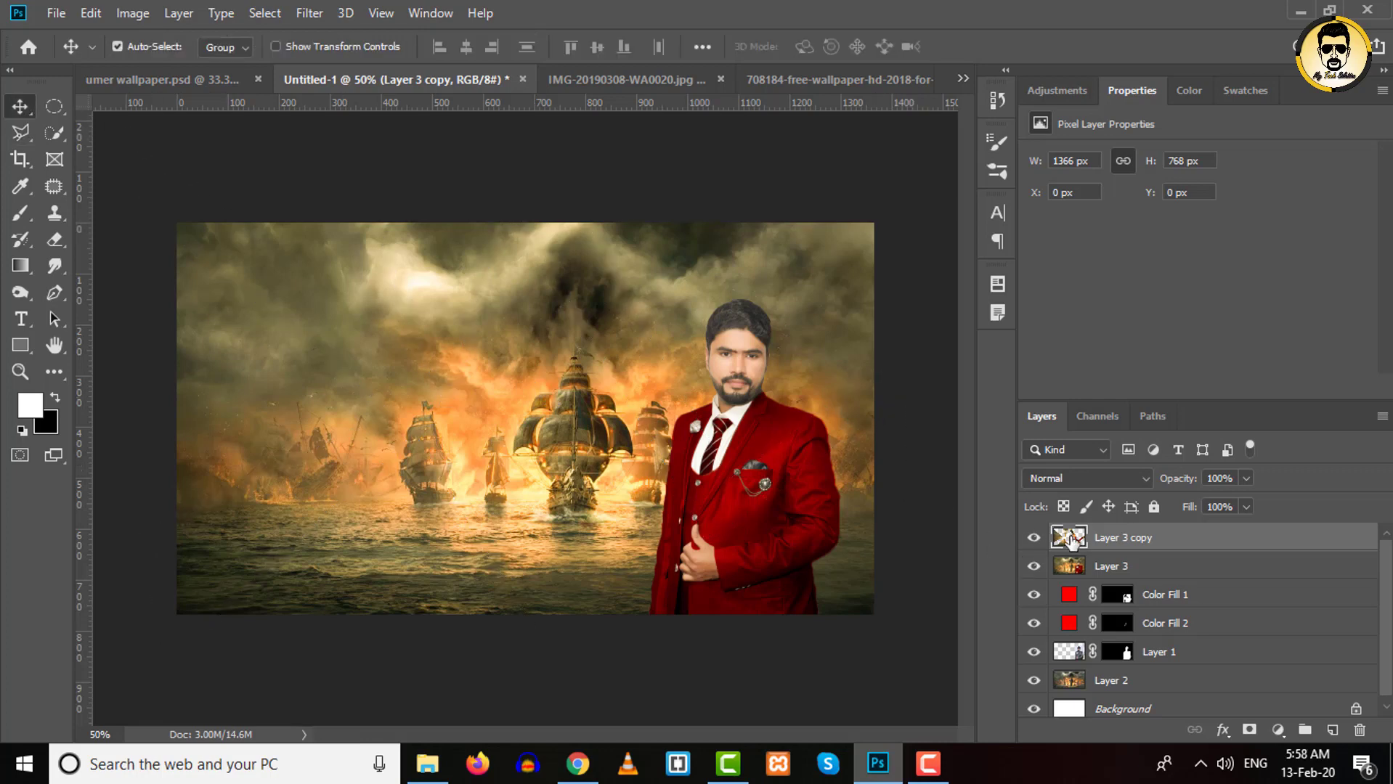
Check the shards against Layer 3, make Layer 3 copy black and white, and open its Layer Style
{"action": "left_click", "coordinate": [1037, 568]}
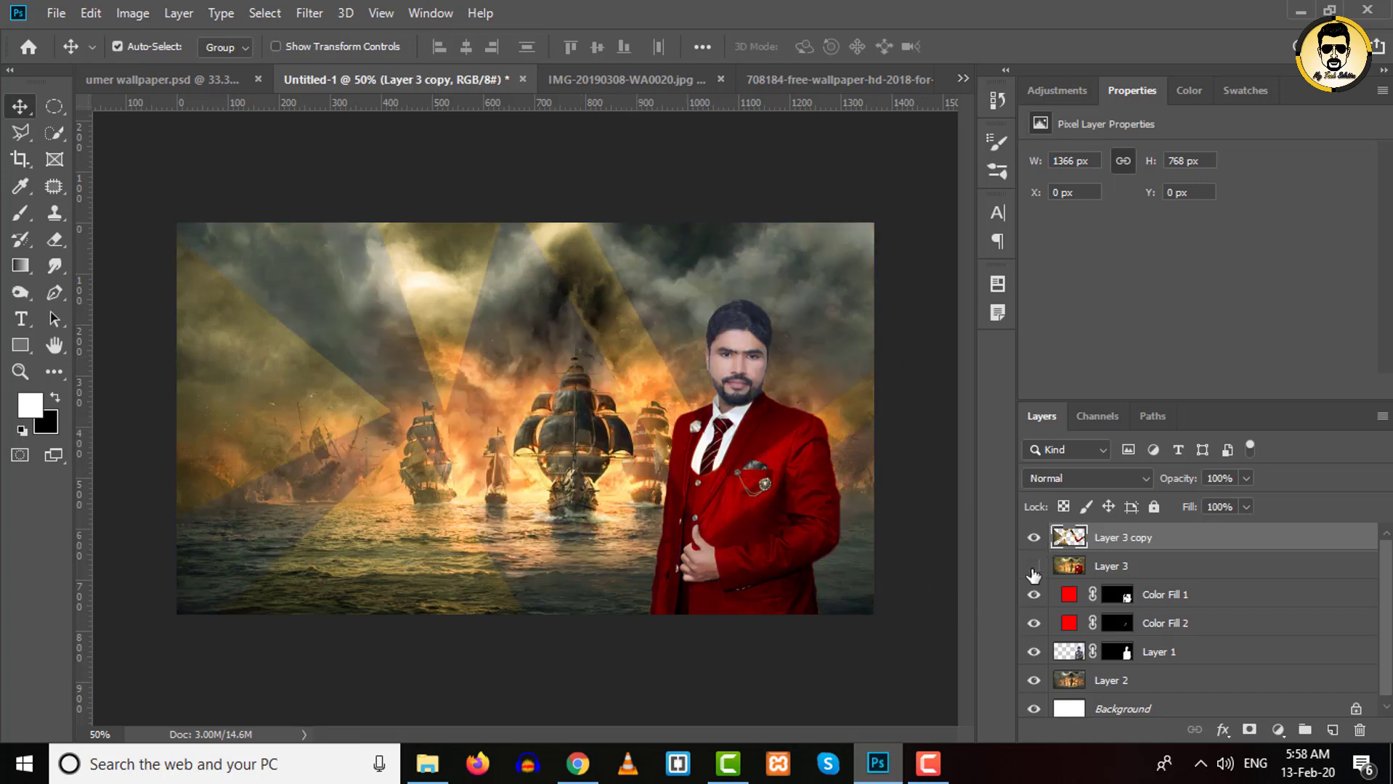
{"action": "left_click", "coordinate": [1033, 567]}
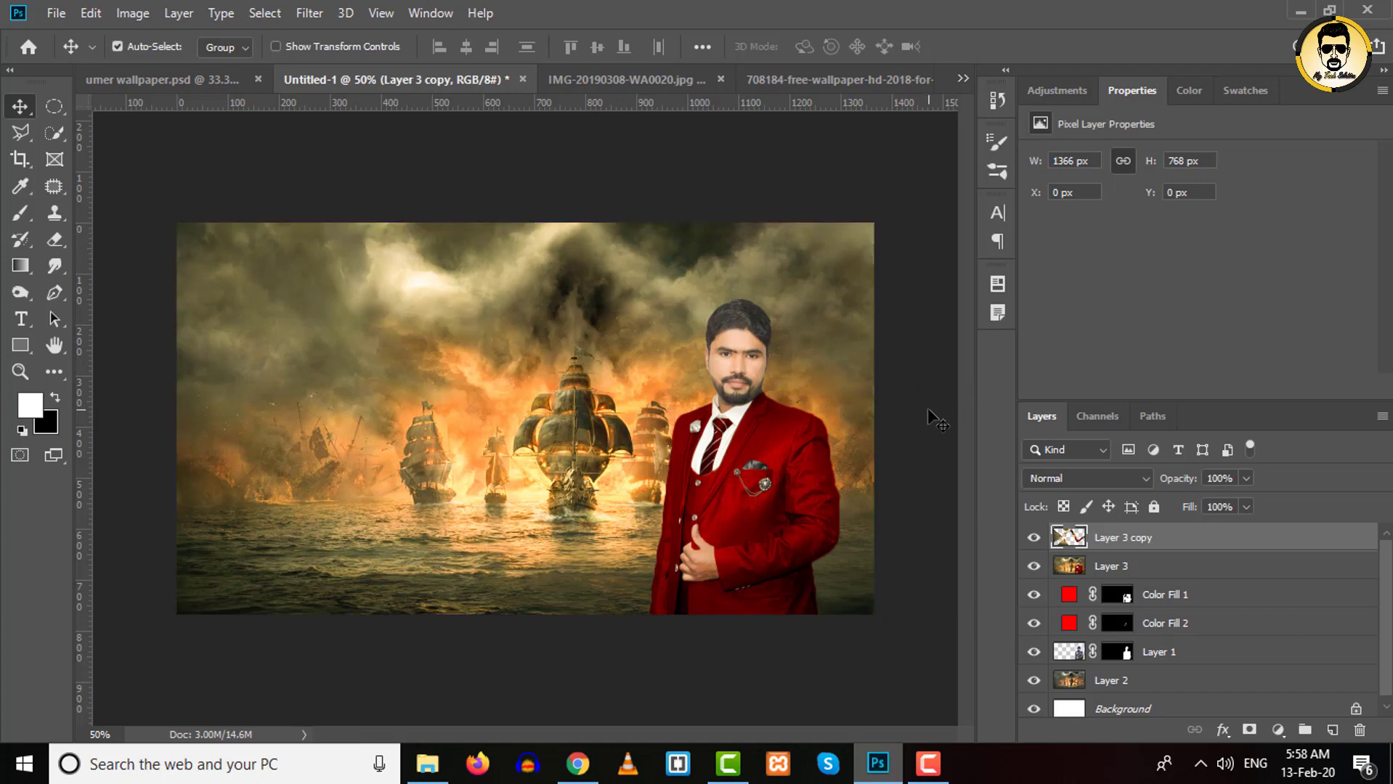
{"action": "key", "text": "ctrl"}
{"action": "key", "text": "ctrl+alt+shift+b"}
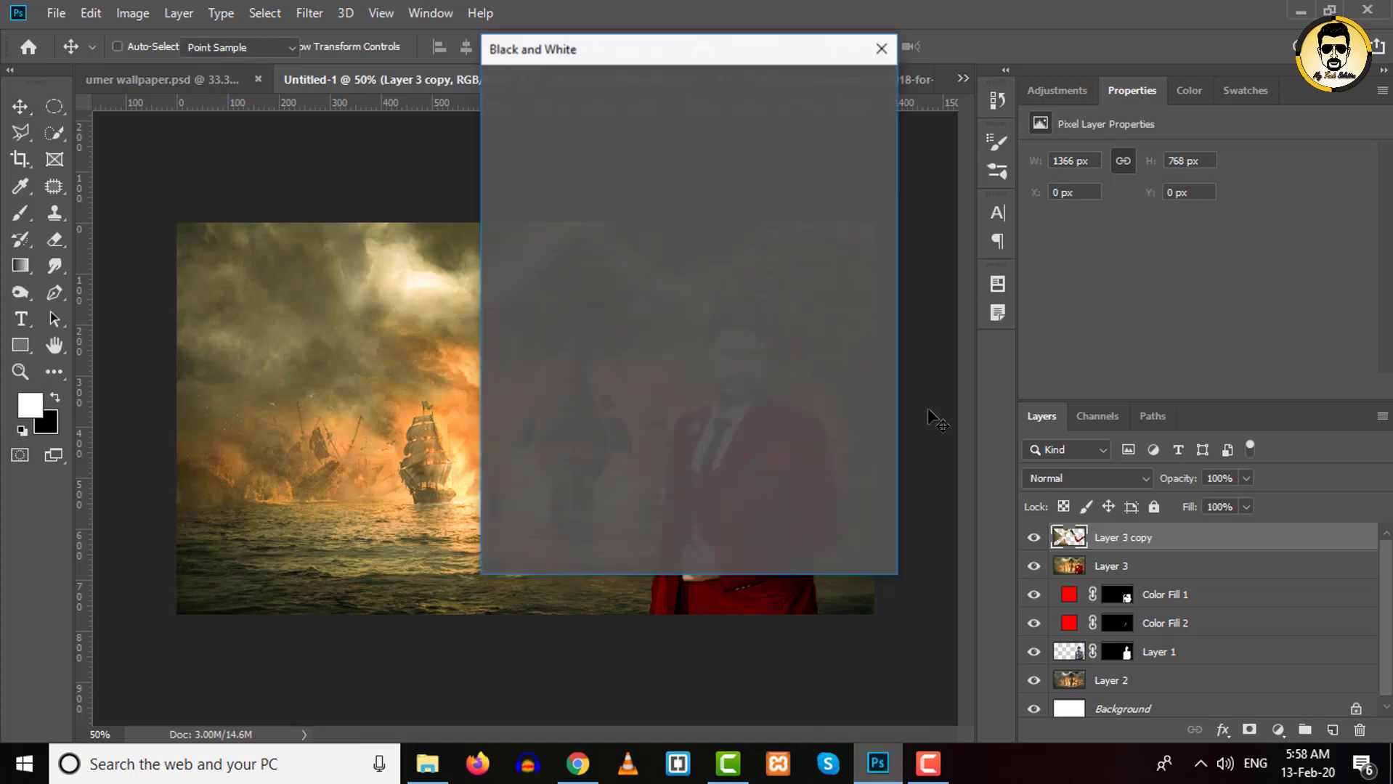
{"action": "left_click", "coordinate": [827, 88]}
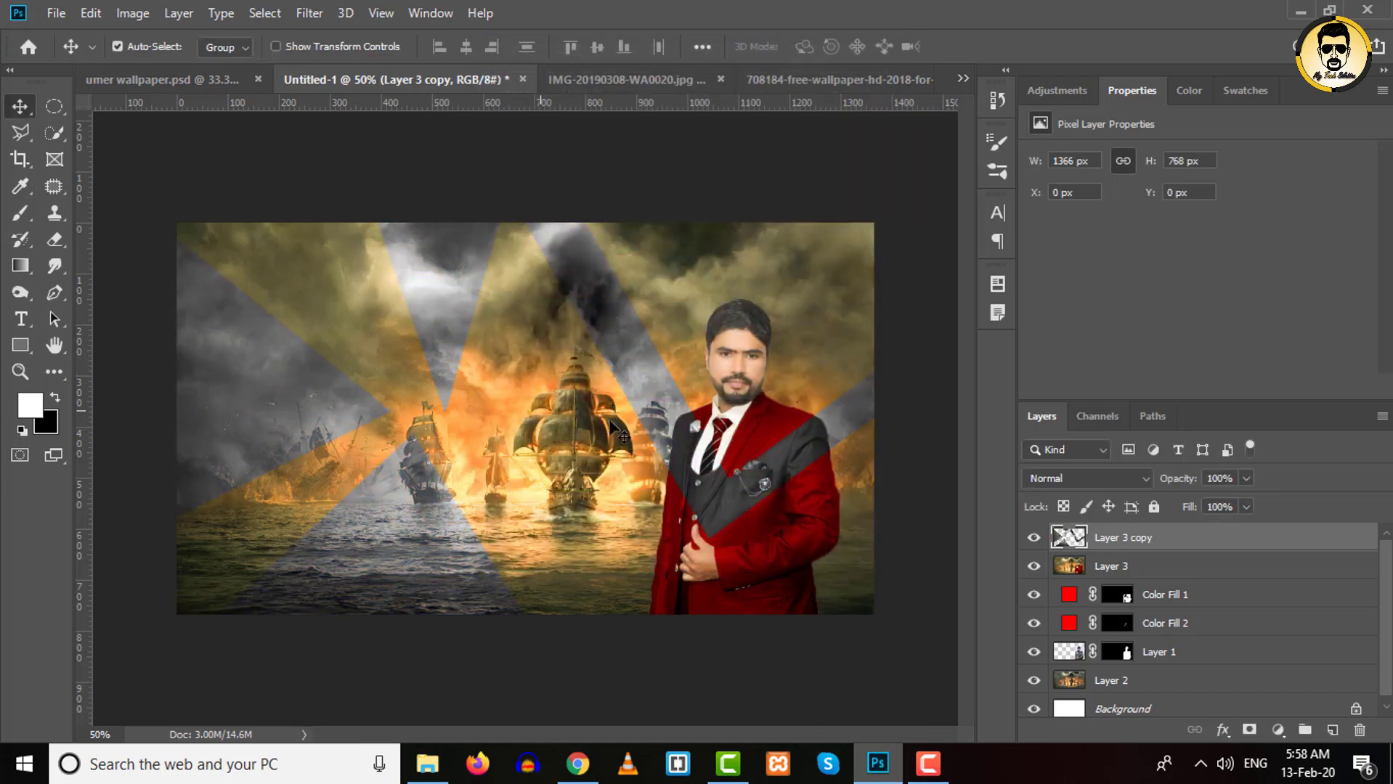
{"action": "double_click", "coordinate": [1214, 538]}
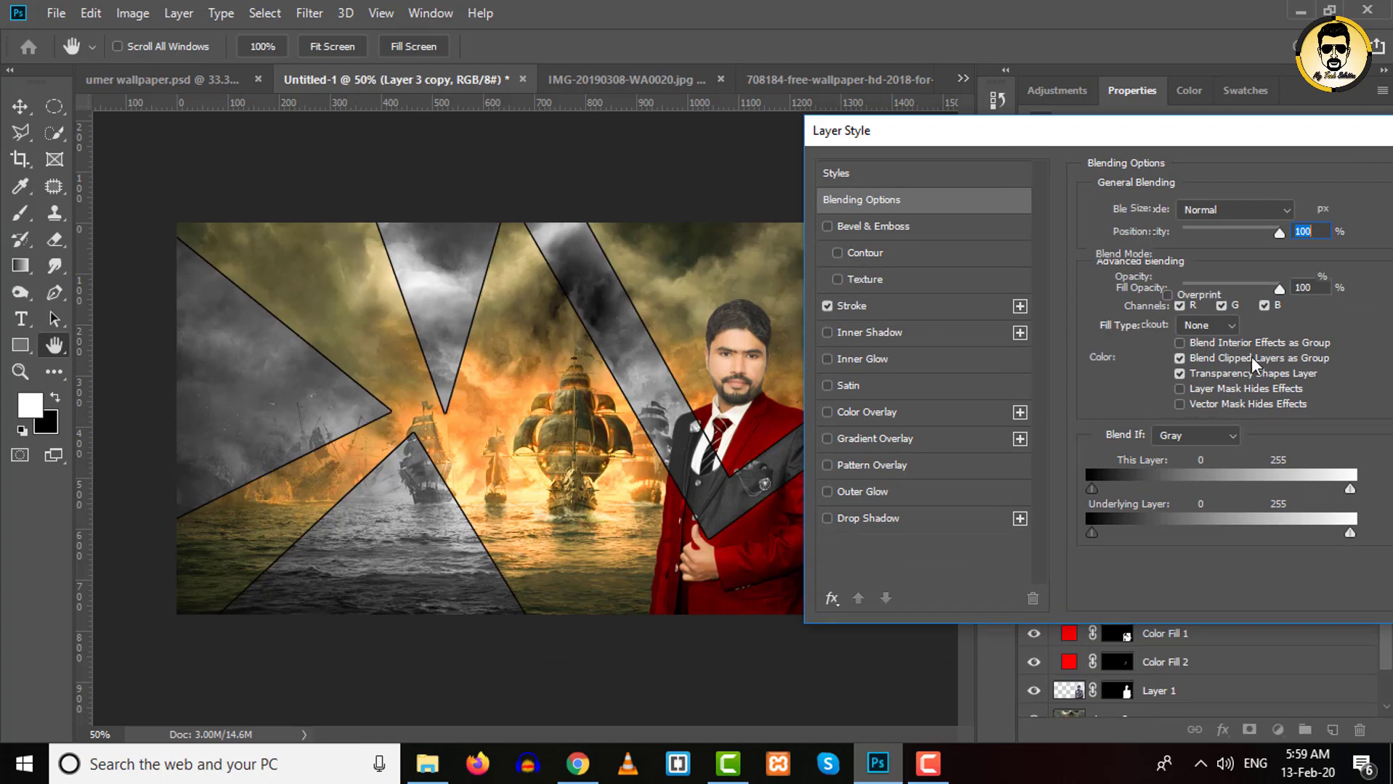
Give the shard layer a 5 px Stroke in 6e0000, sampled from the man's jacket
{"action": "left_click", "coordinate": [859, 307]}
{"action": "left_click", "coordinate": [1137, 357]}
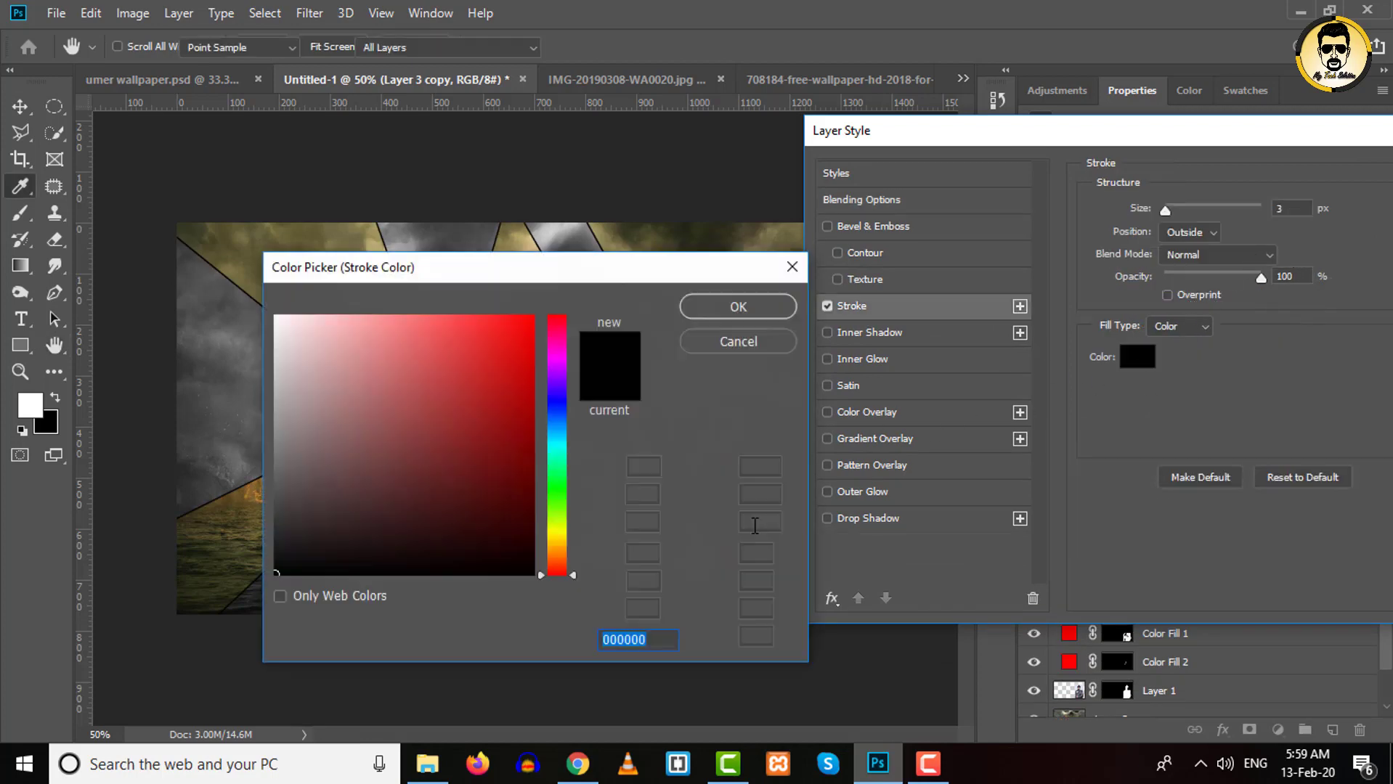
{"action": "left_click_drag", "start_coordinate": [662, 264], "coordinate": [459, 365]}
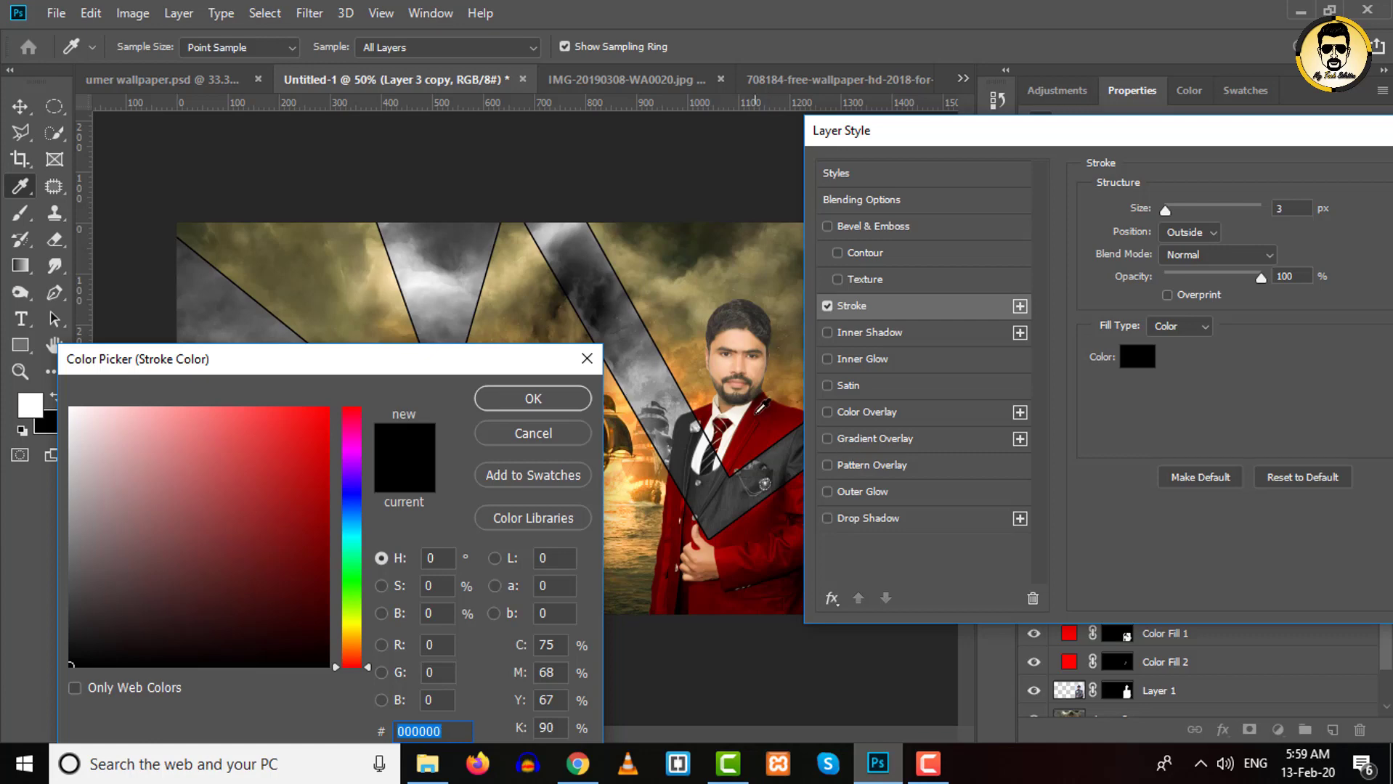
{"action": "left_click", "coordinate": [777, 415]}
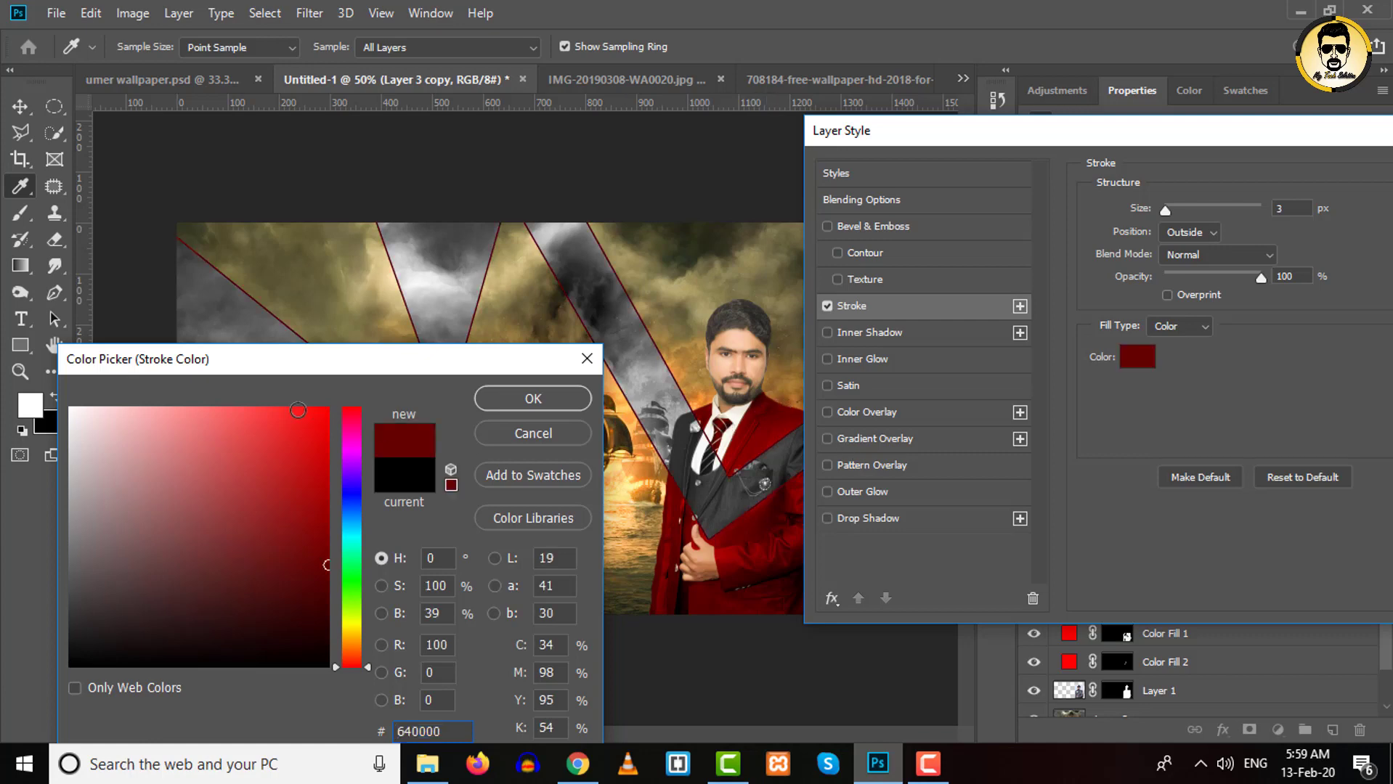
{"action": "left_click", "coordinate": [778, 418]}
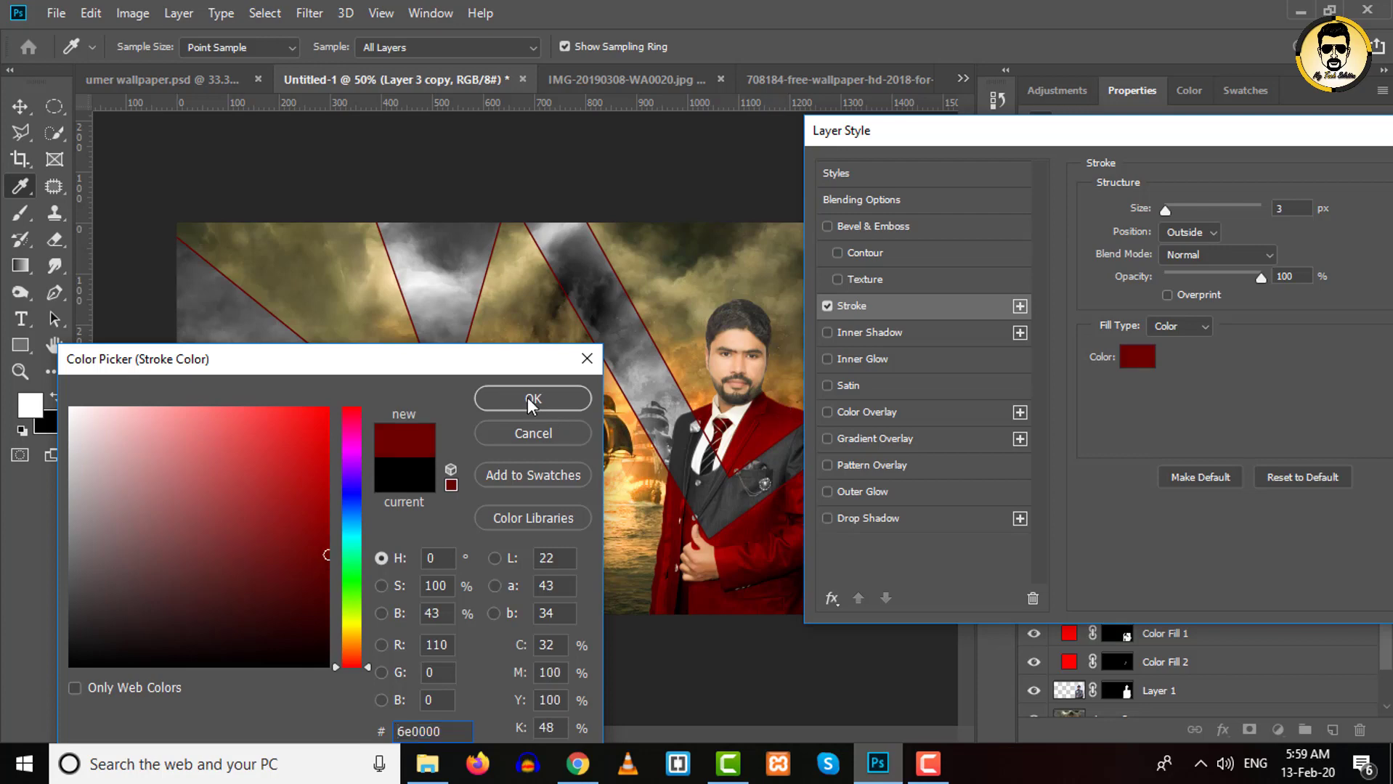
{"action": "key", "text": "Return"}
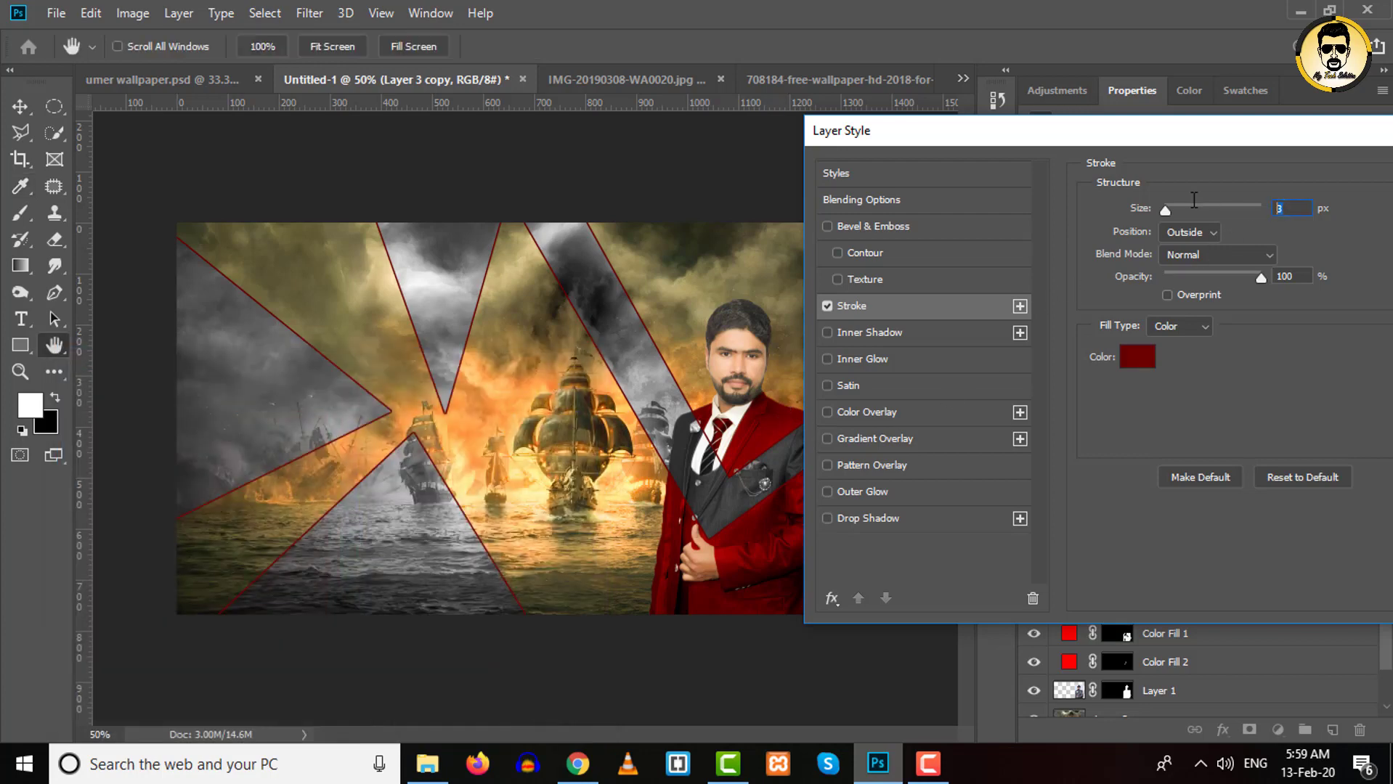
{"action": "type", "text": "4"}
{"action": "key", "text": "Up"}
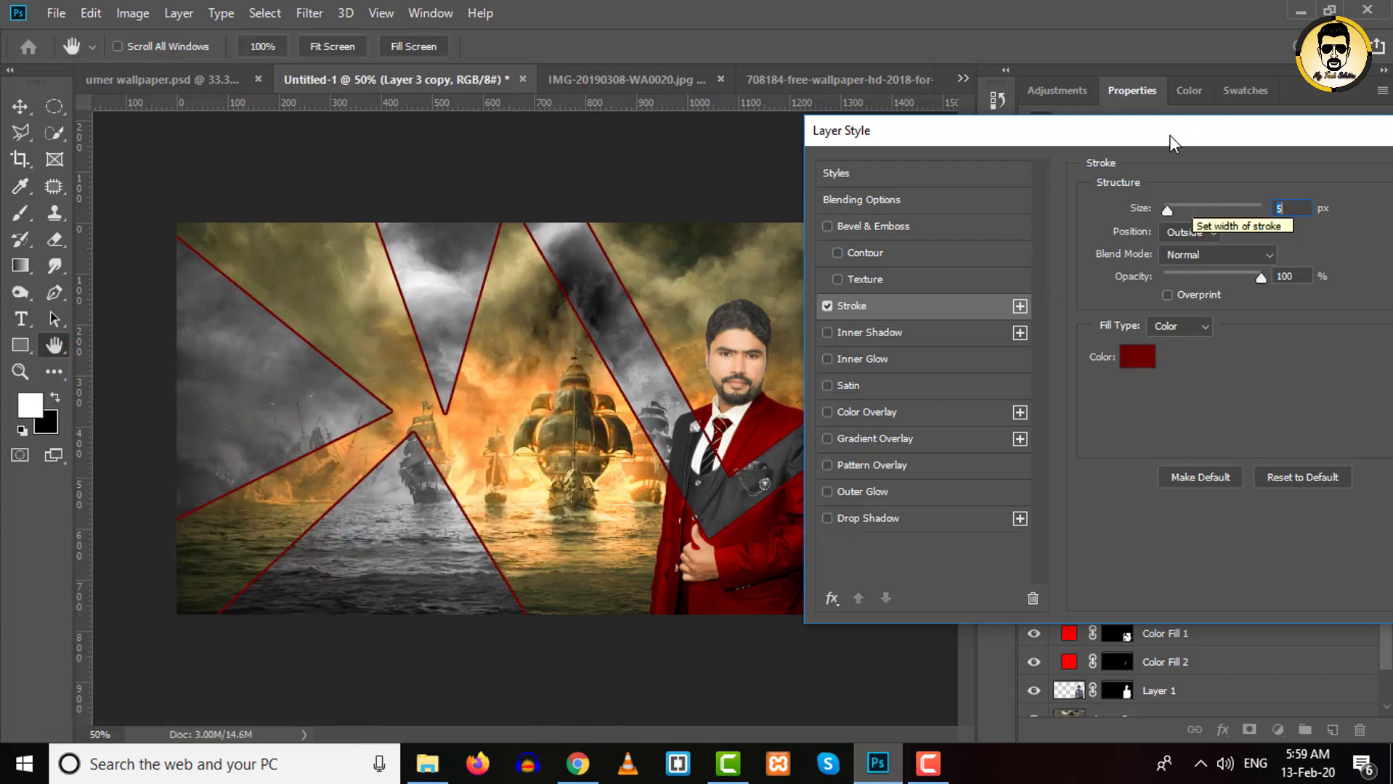
{"action": "left_click_drag", "start_coordinate": [1168, 135], "coordinate": [999, 137]}
{"action": "left_click", "coordinate": [1301, 176]}
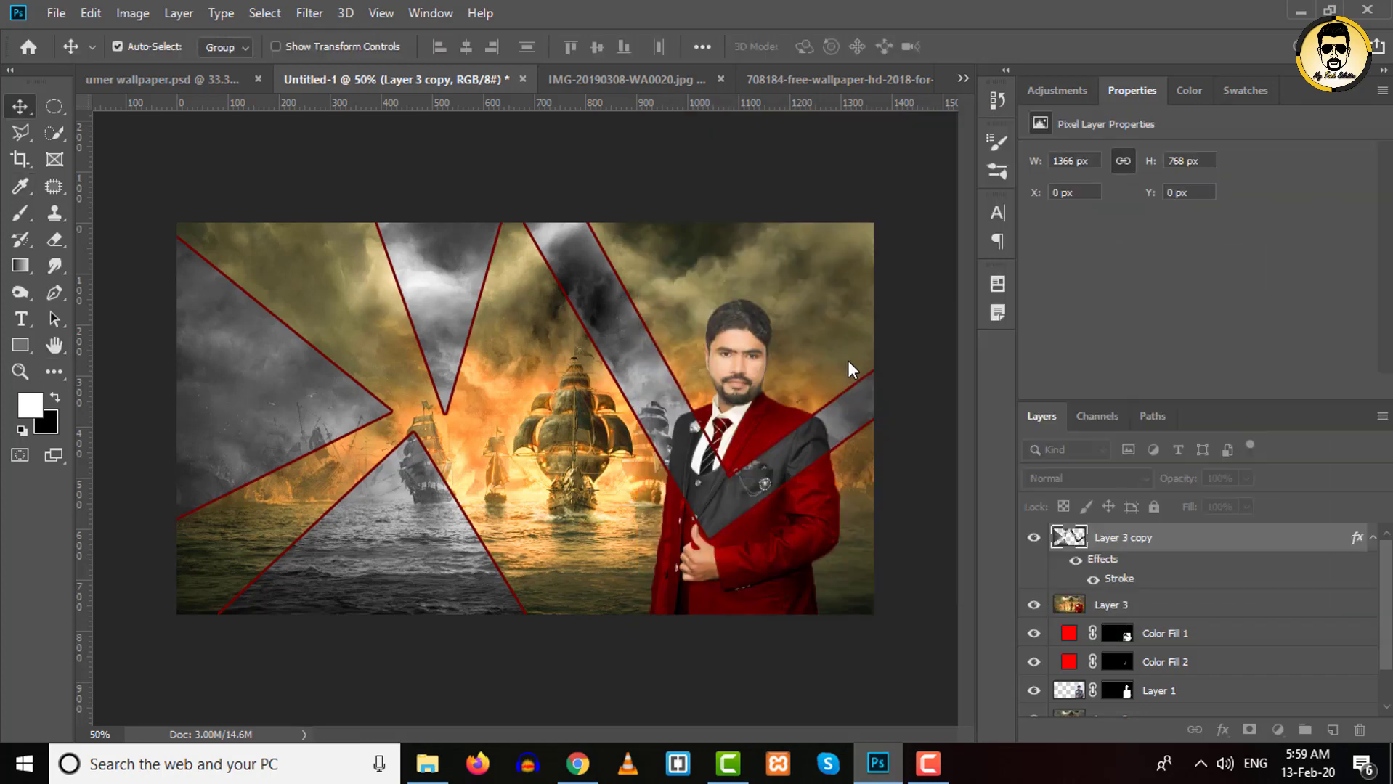
{"action": "left_click", "coordinate": [131, 250]}
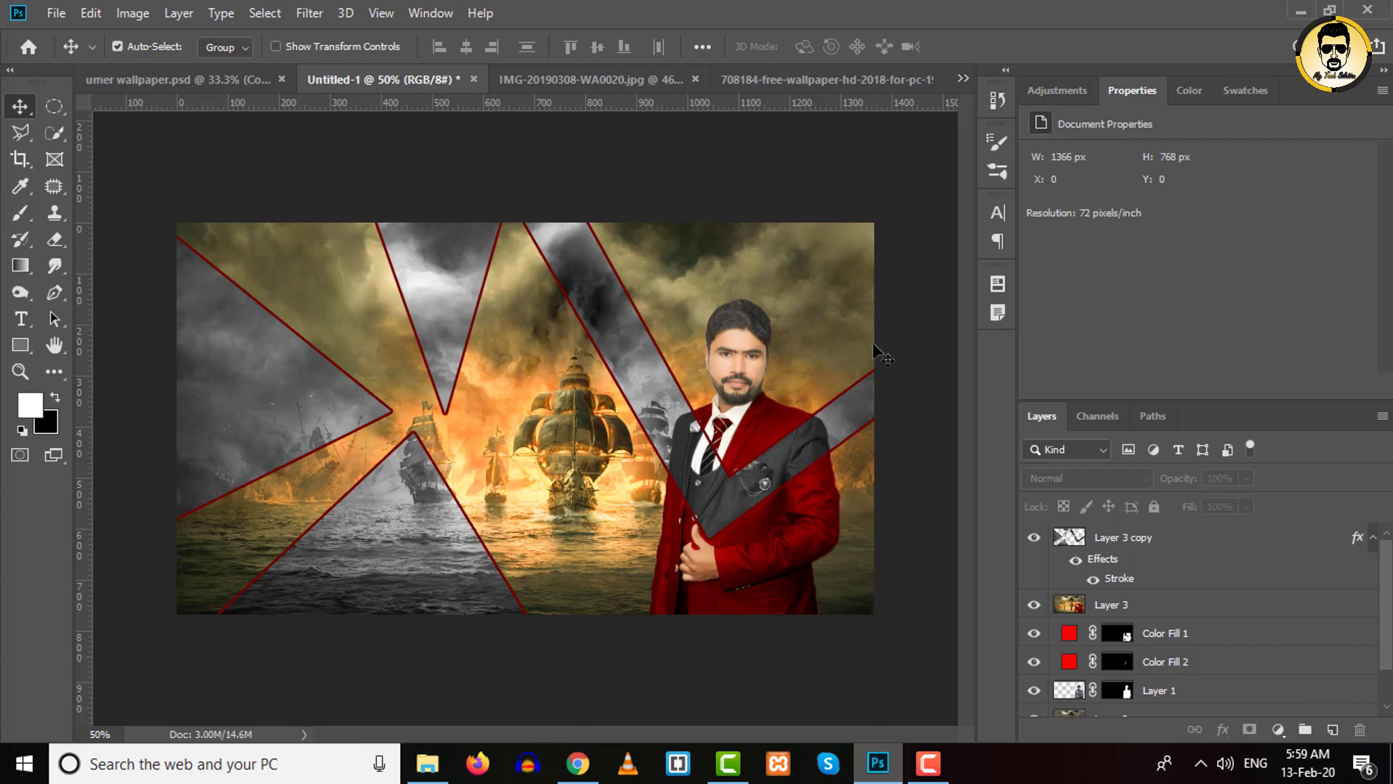
{"action": "left_click", "coordinate": [178, 82]}
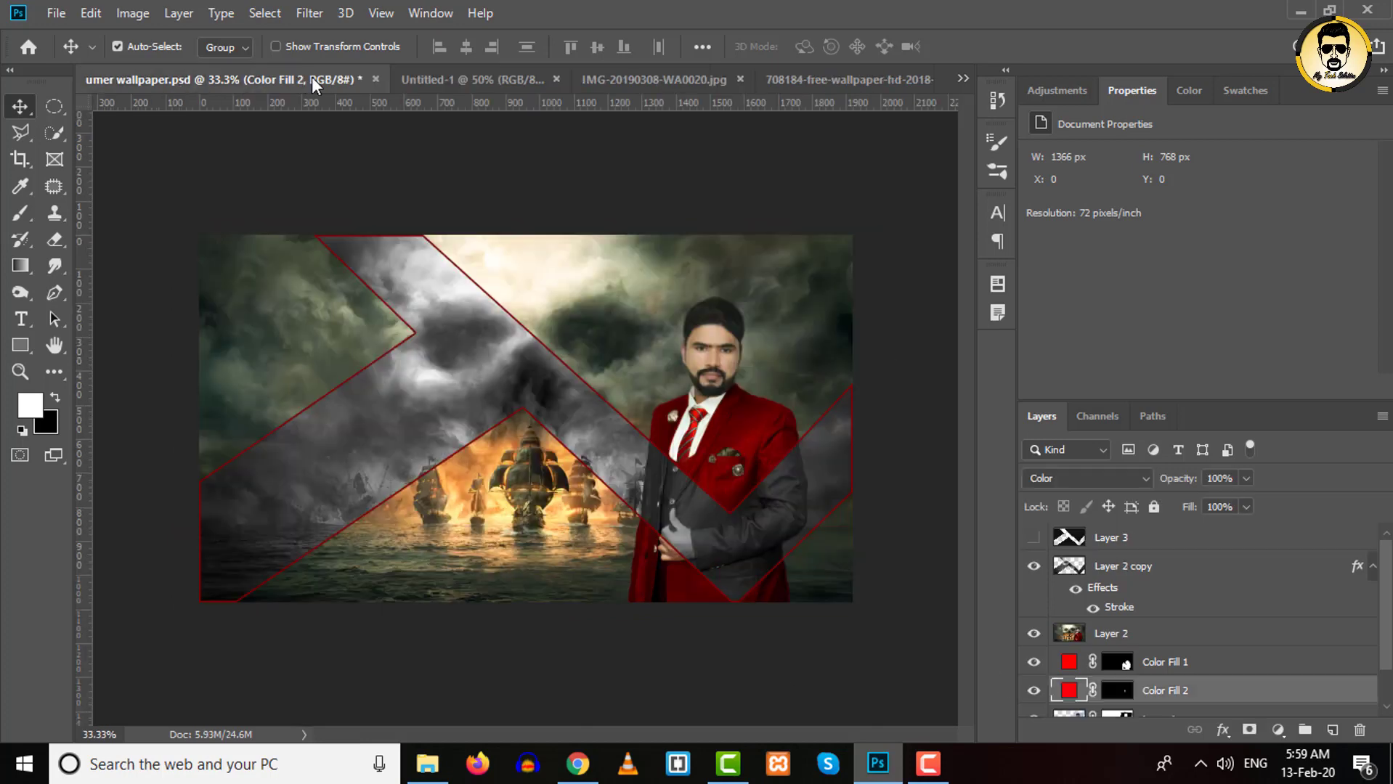
{"action": "left_click", "coordinate": [420, 78]}
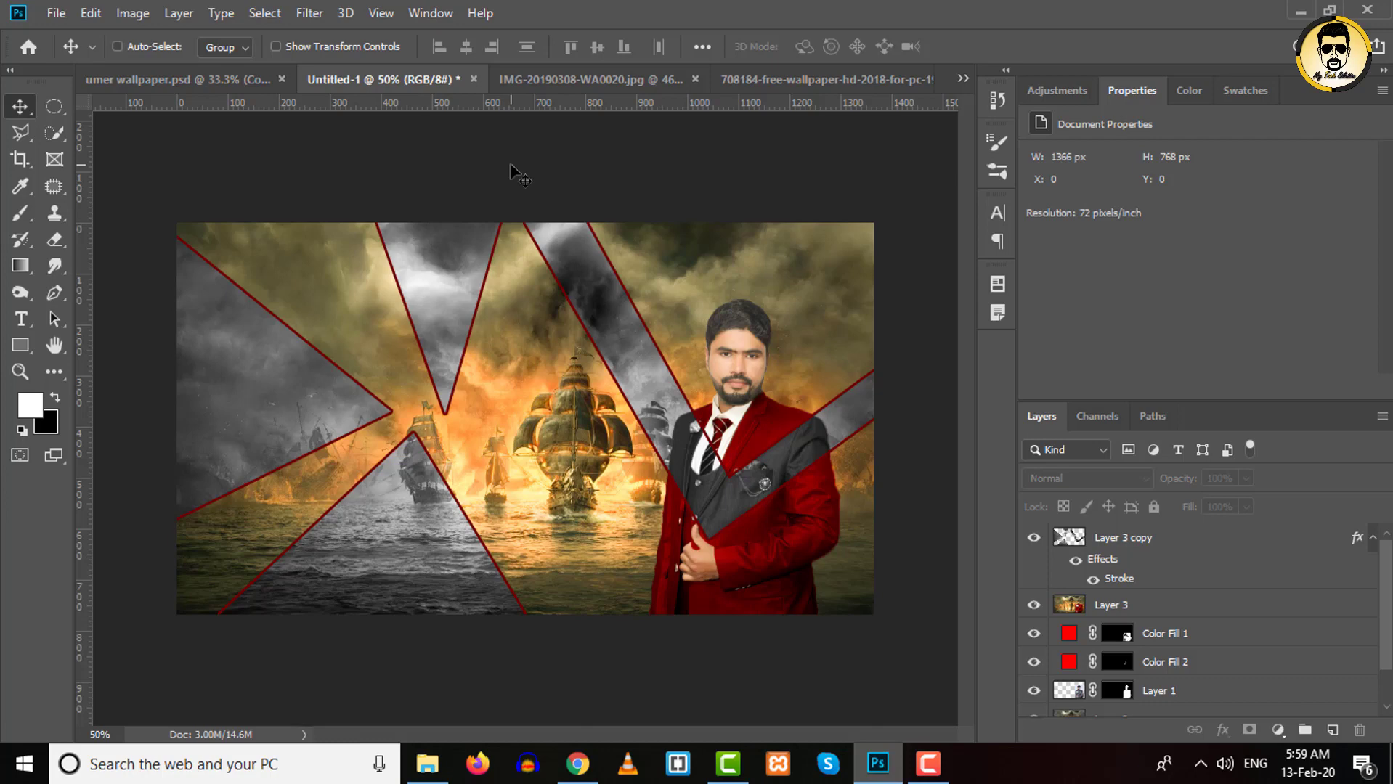
Save a copy as the JPEG 'portrait' at Quality 12 (Maximum)
{"action": "key", "text": "ctrl+shift+s"}
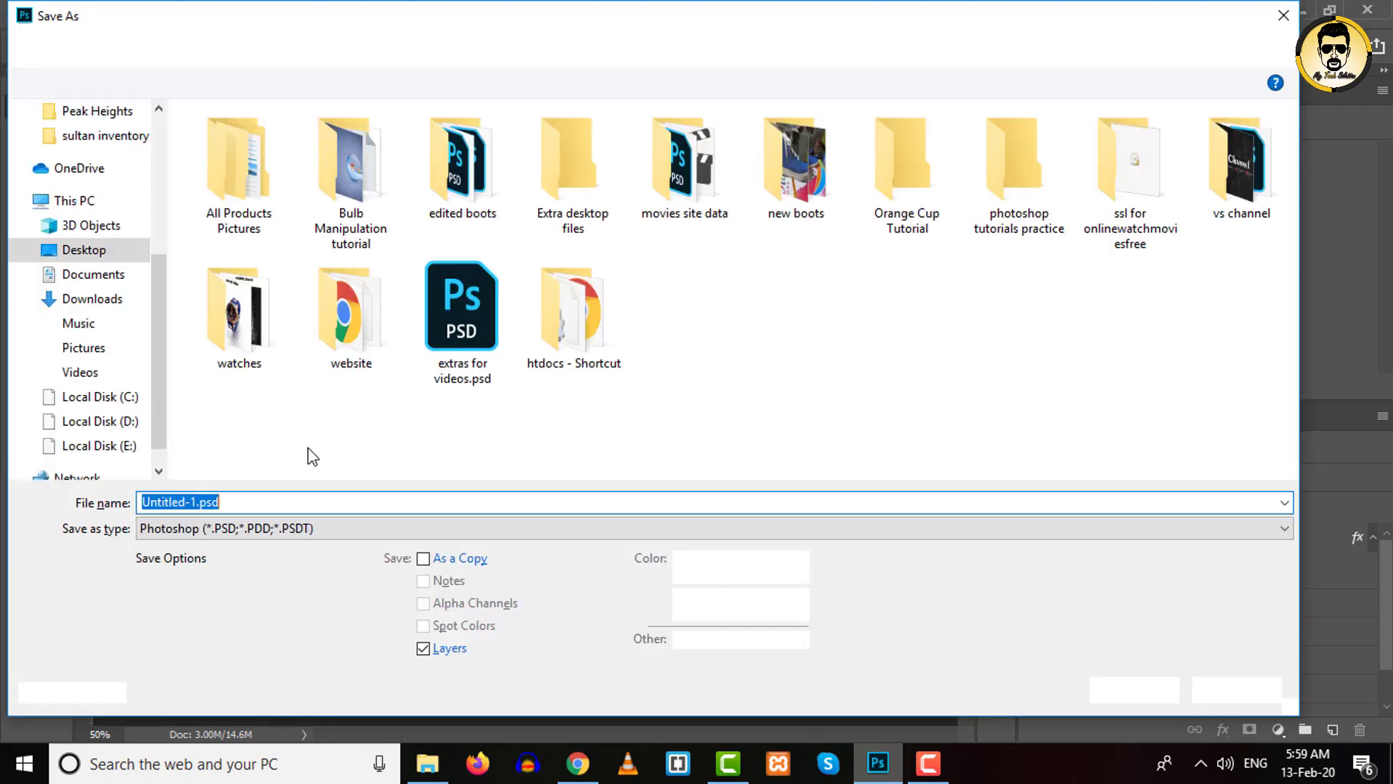
{"action": "type", "text": "portrait"}
{"action": "key", "text": "Return"}
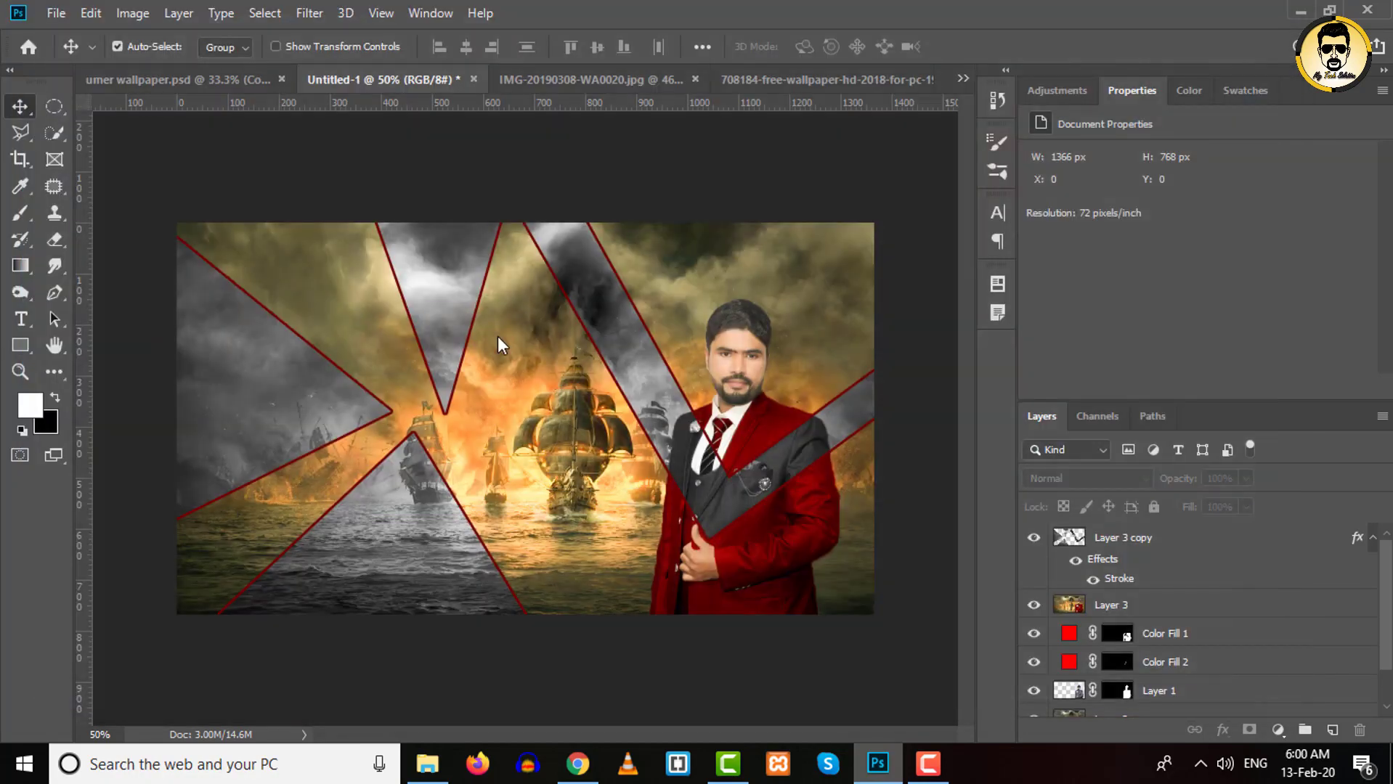
{"action": "left_click", "coordinate": [791, 158]}
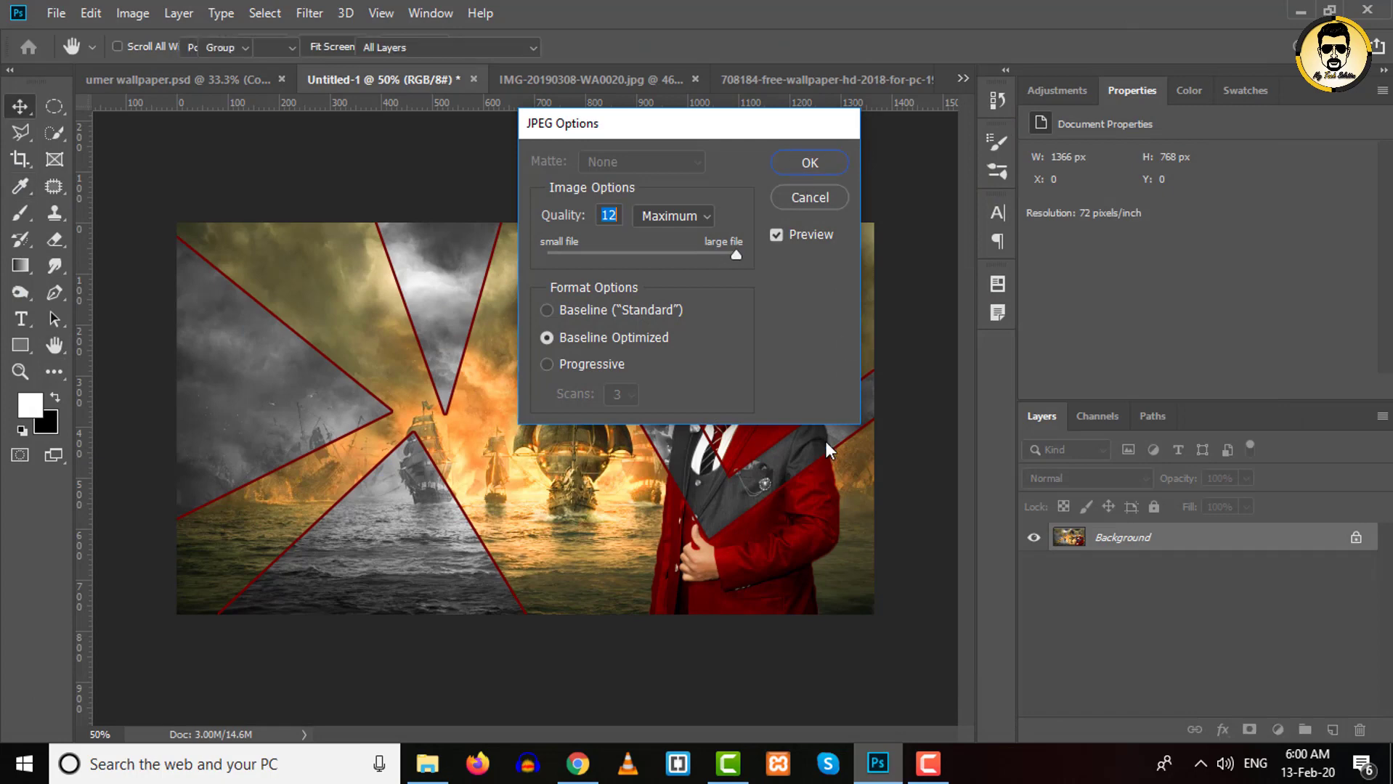